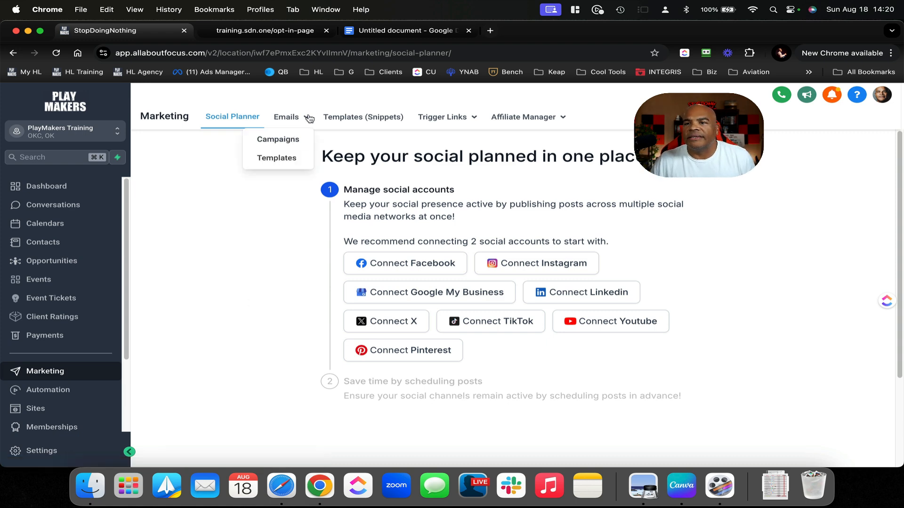
Create a new blank email template in the Design Editor under Marketing > Emails > Templates
click(299, 134)
click(284, 156)
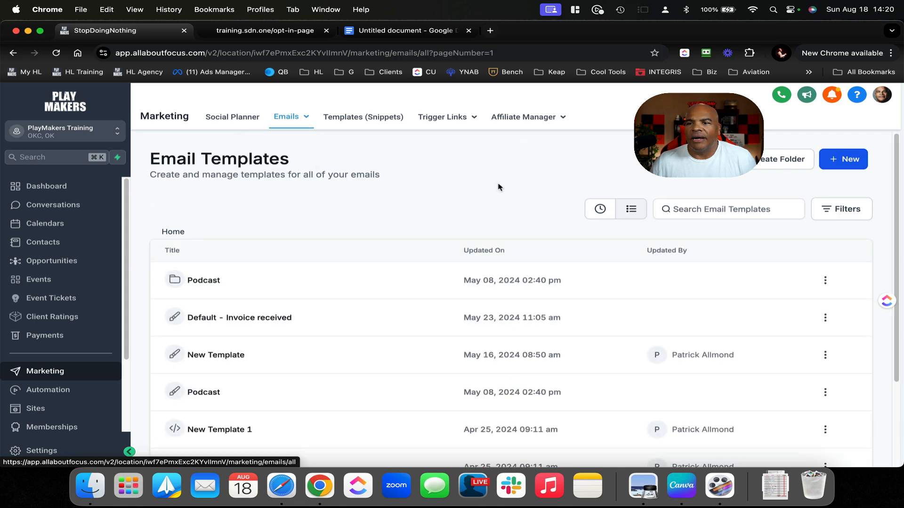
click(839, 160)
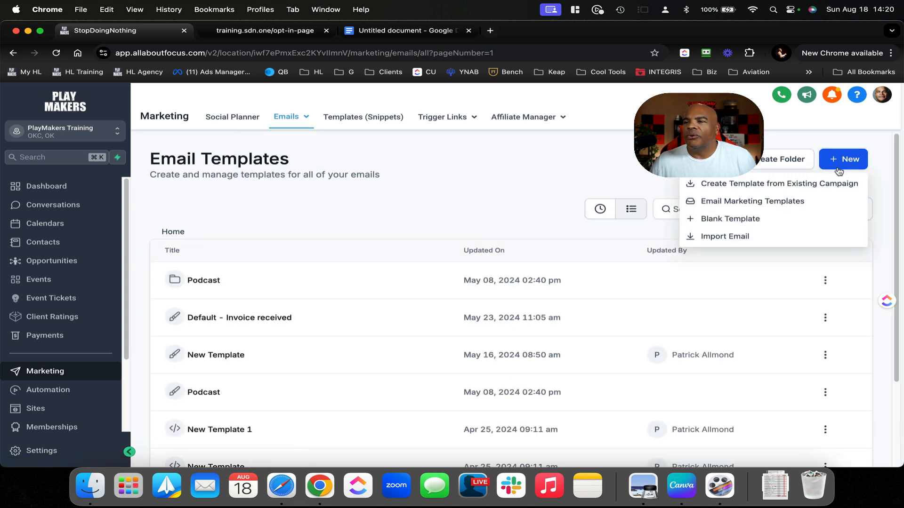
click(757, 219)
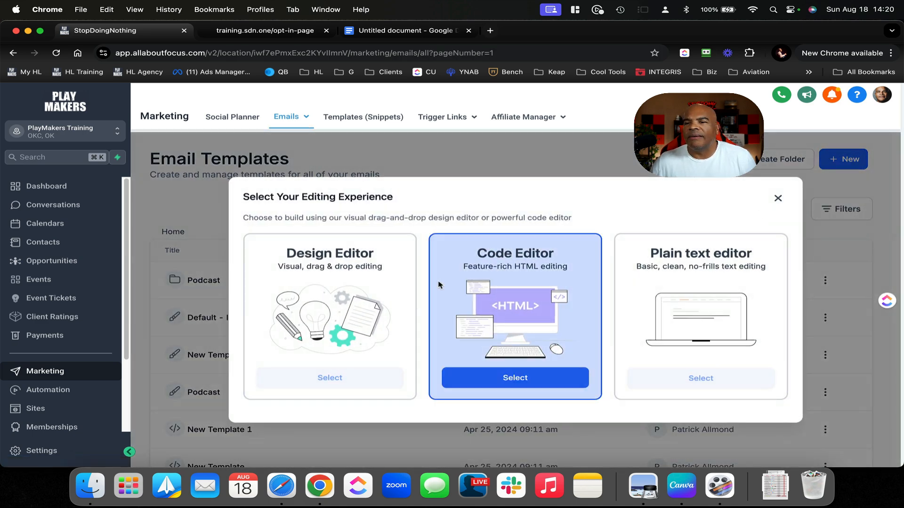
click(360, 378)
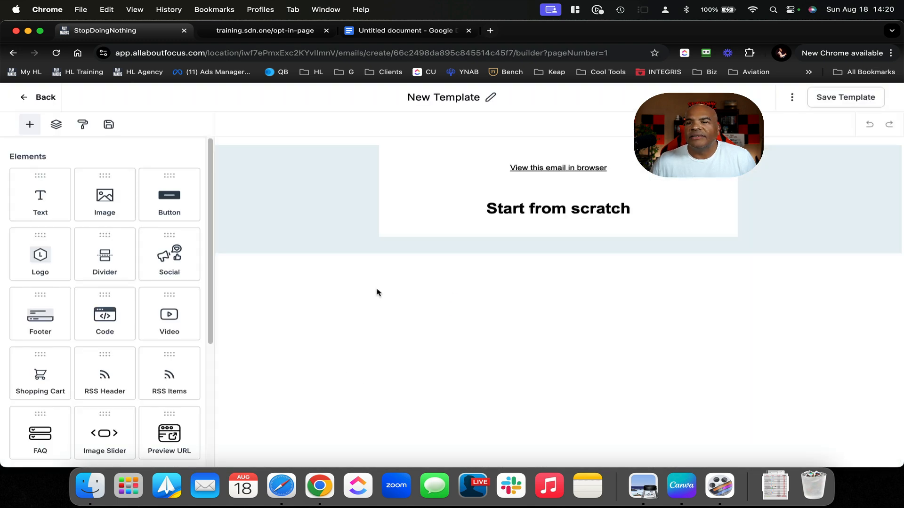
Delete the 'View this email in browser' line and select the Start from scratch heading
click(518, 152)
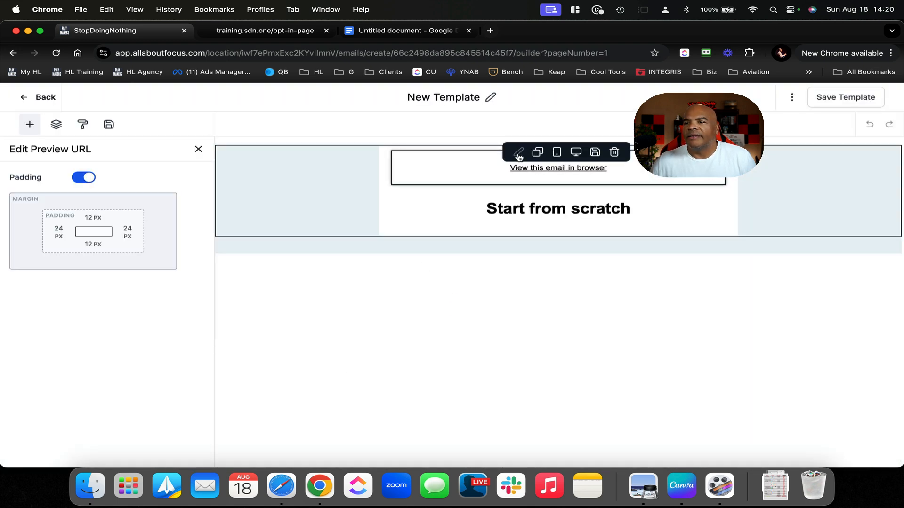
click(614, 152)
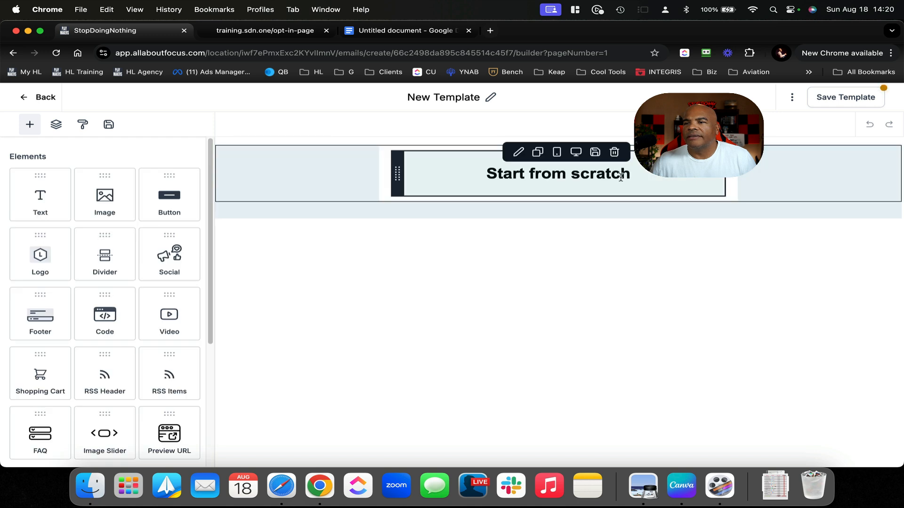
click(635, 176)
key(super+a)
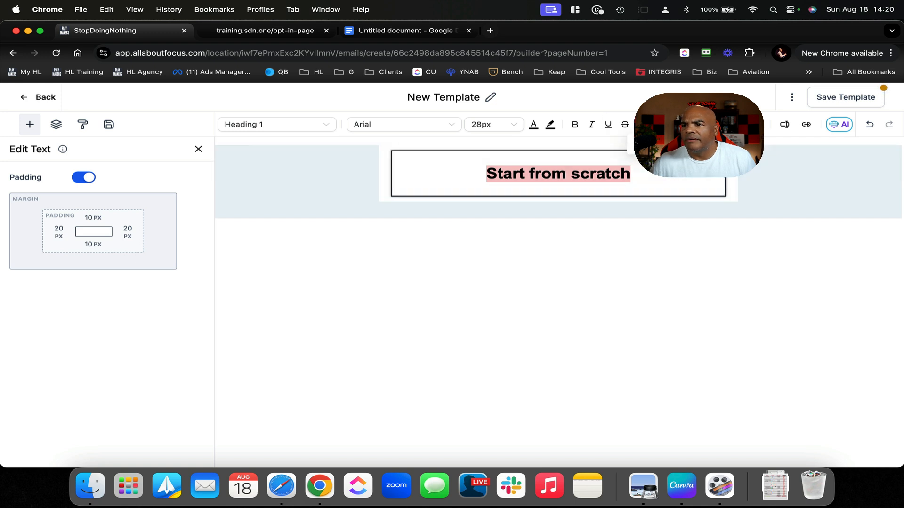
Start a new paragraph under the heading beginning 'How is your '
click(650, 179)
key(Return)
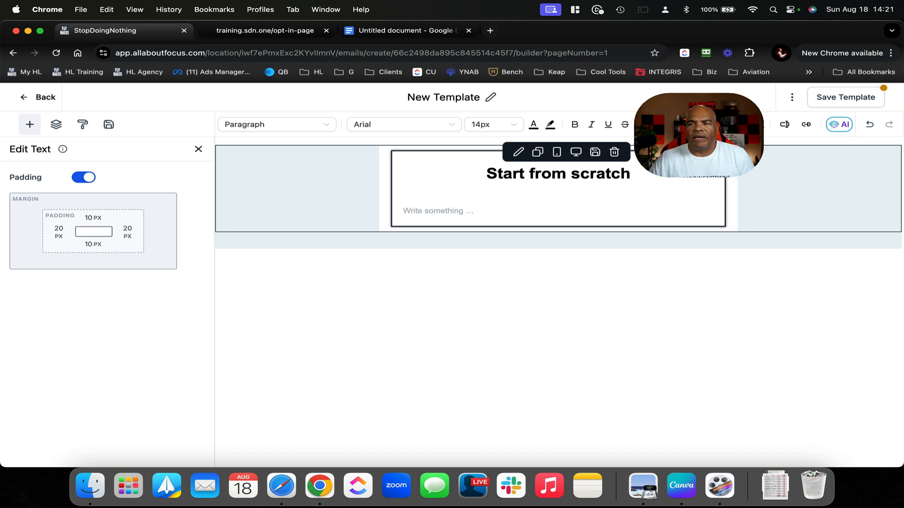
text(H)
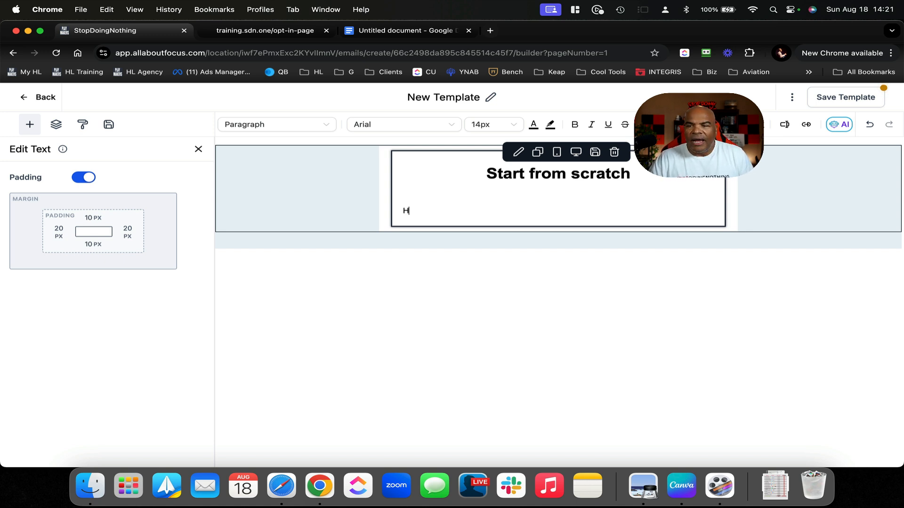
text(ow is your)
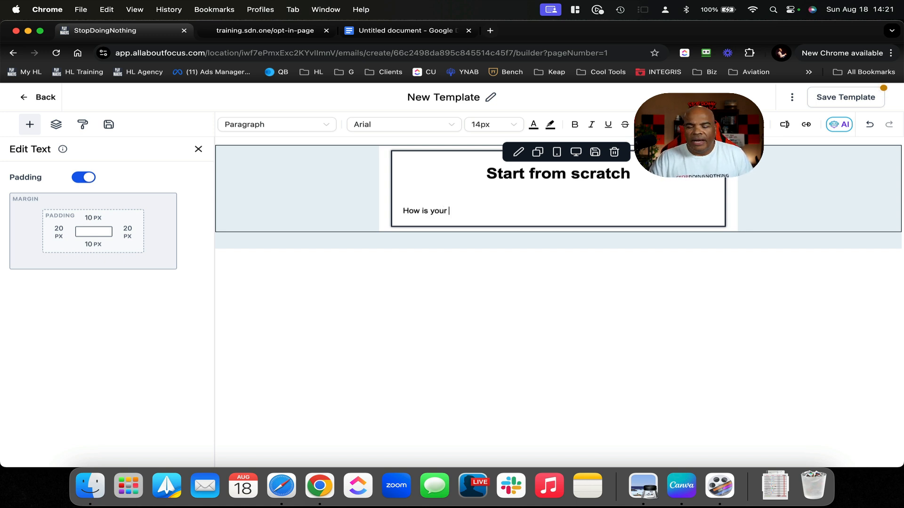
text( {{)
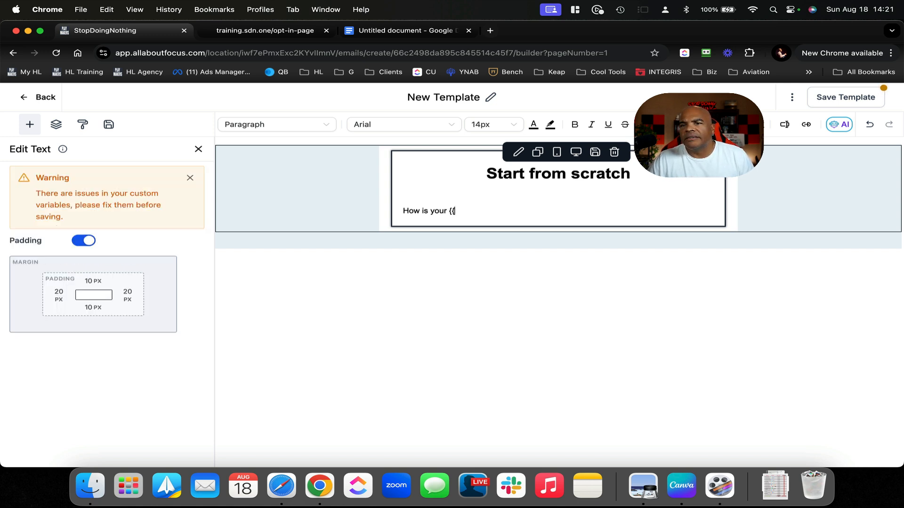
text( wee)
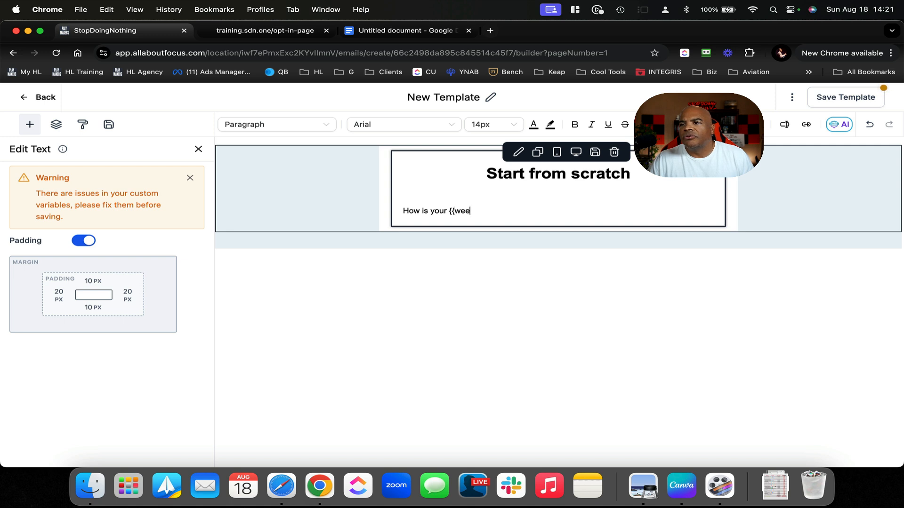
key(BackSpace)
key(BackSpace)
key(BackSpace)
key(BackSpace)
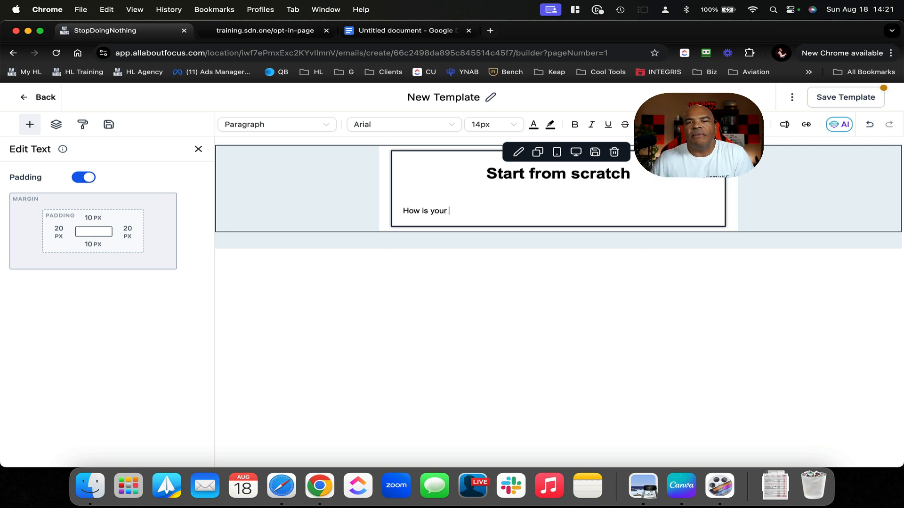
Insert the Custom Values Right now > Day merge field and finish the line with 'going?'
click(784, 125)
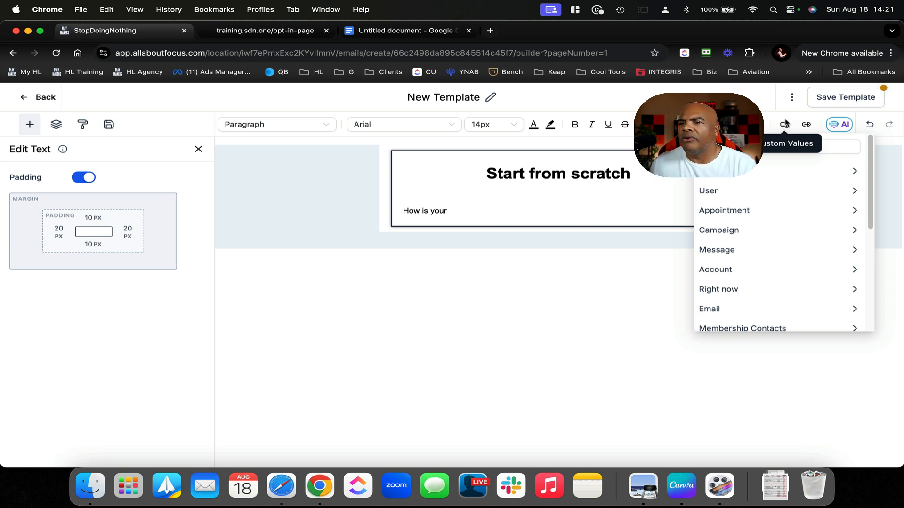
click(738, 290)
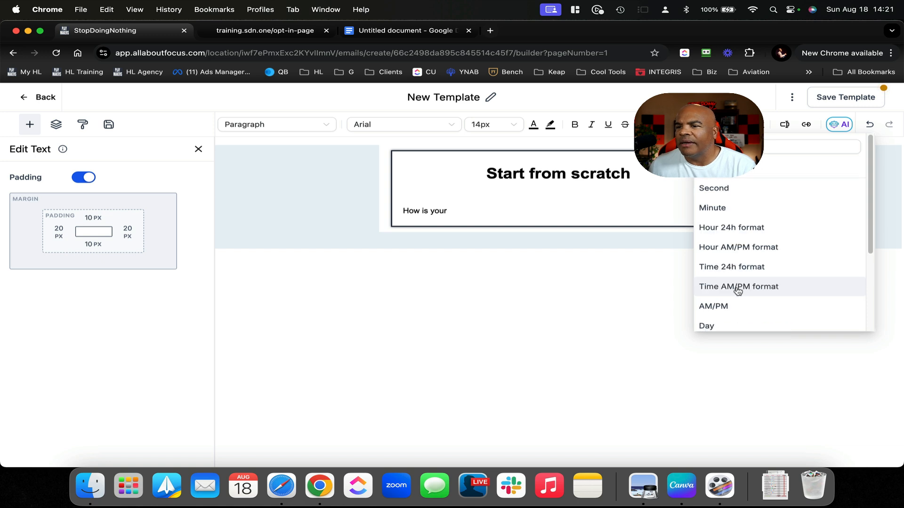
scroll(775, 261, down, 2)
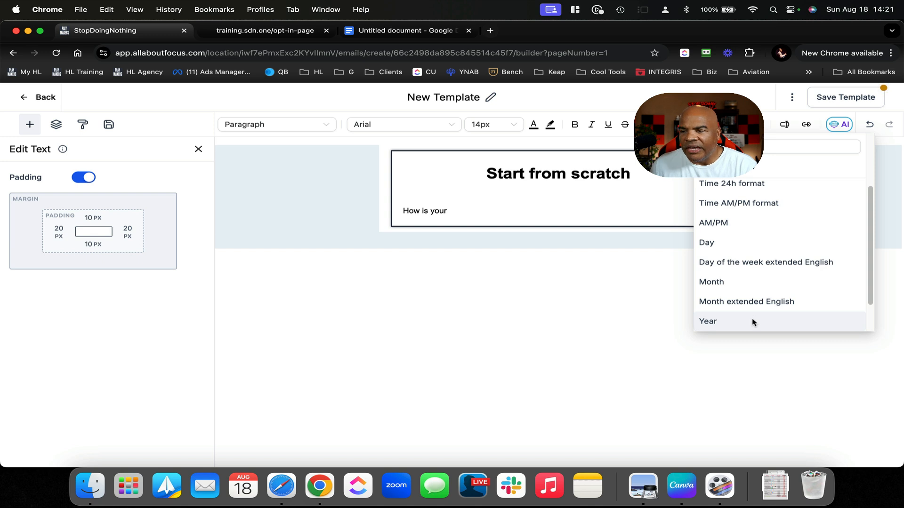
scroll(753, 323, down, 1)
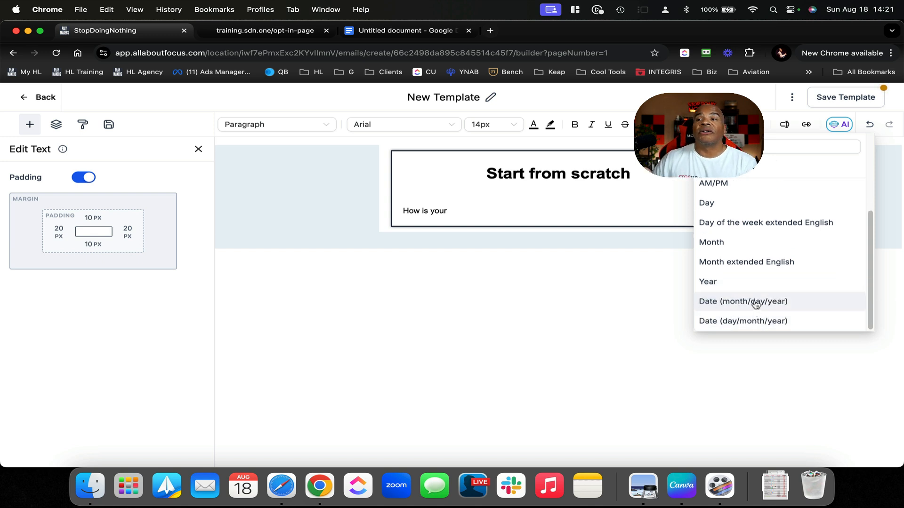
click(735, 204)
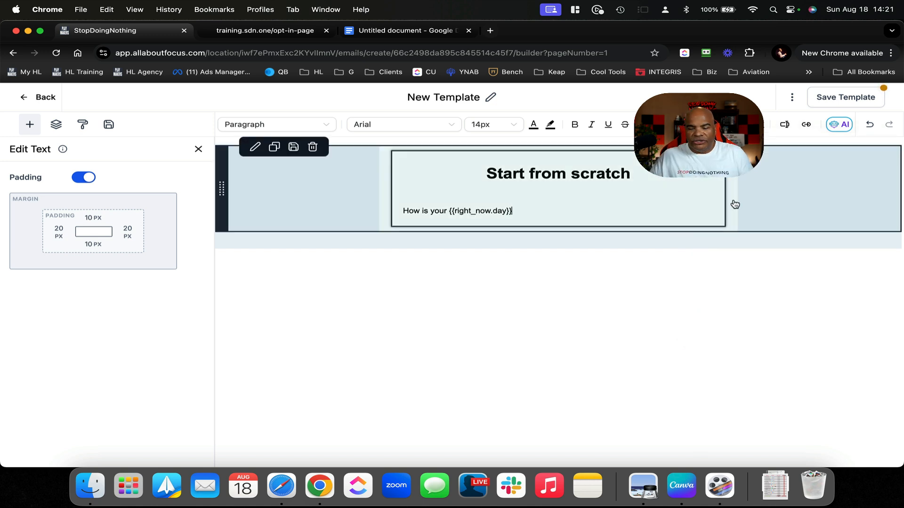
text(going?)
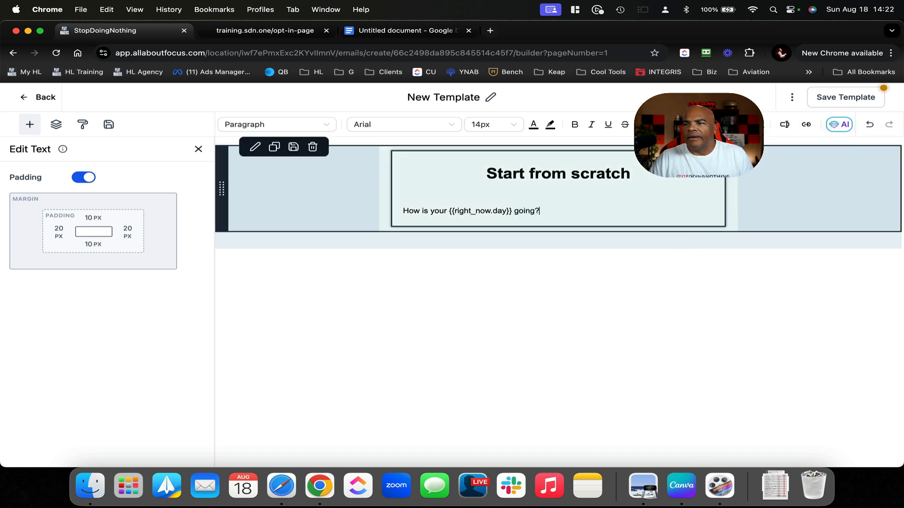
key(Return)
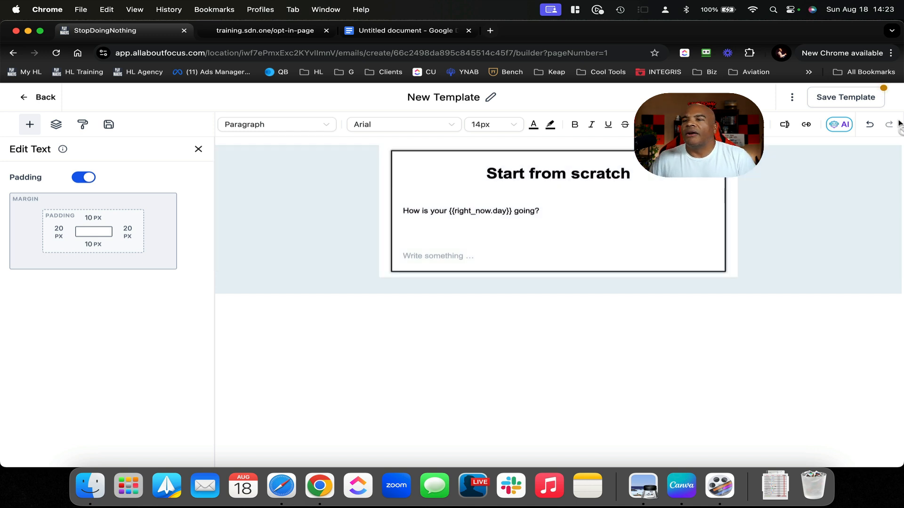
Insert the User > First Name merge field and type 'Hope you have a great day!'
click(782, 125)
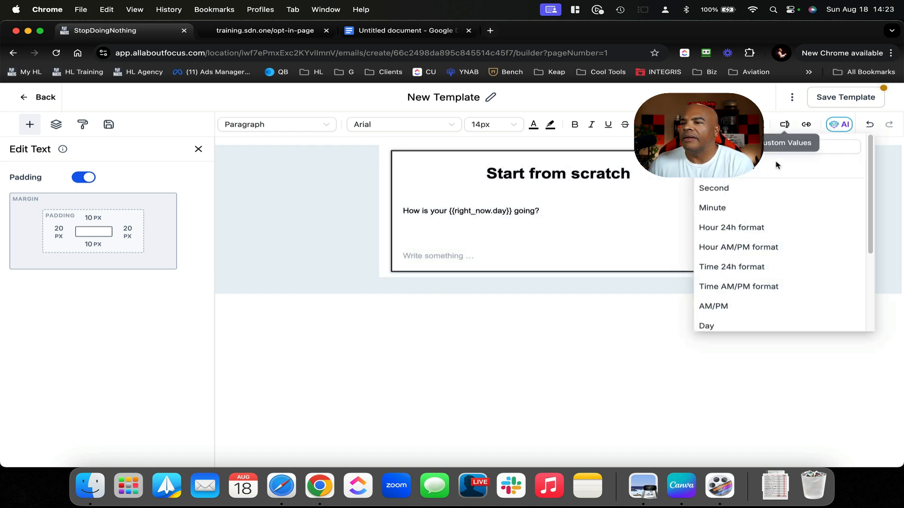
click(725, 168)
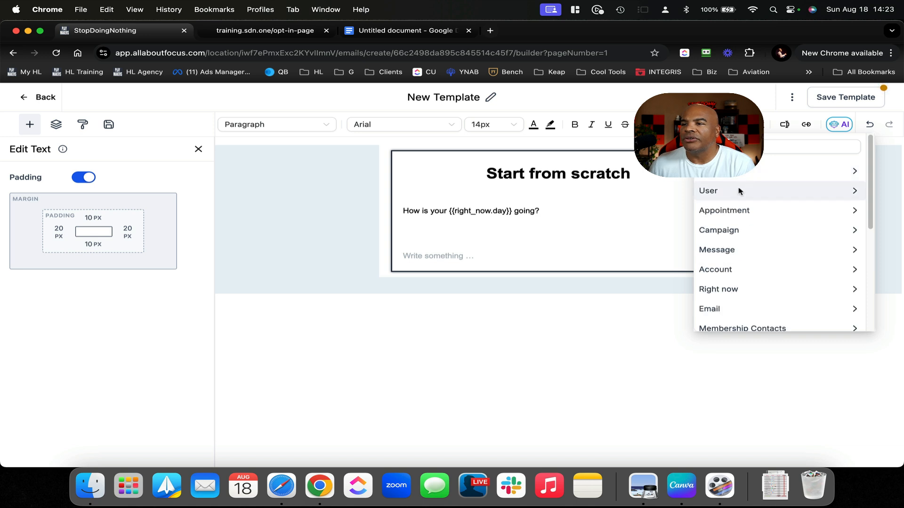
click(763, 192)
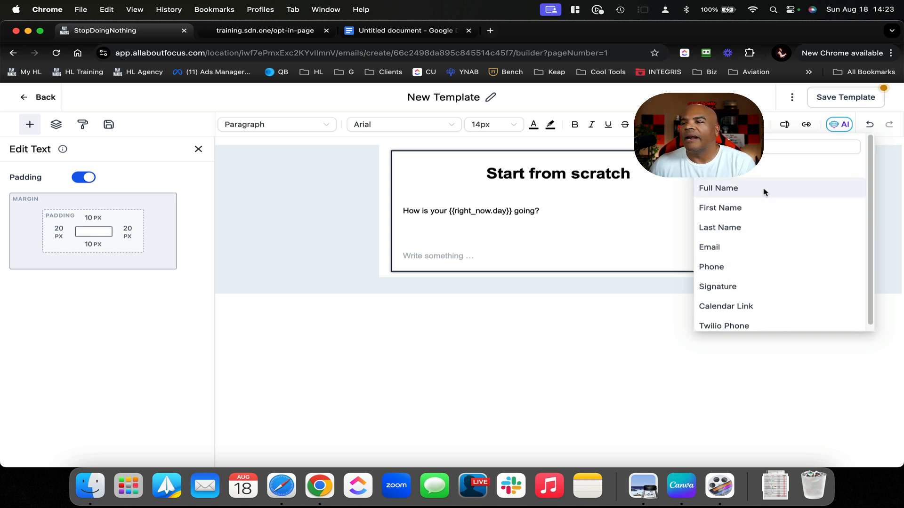
click(728, 210)
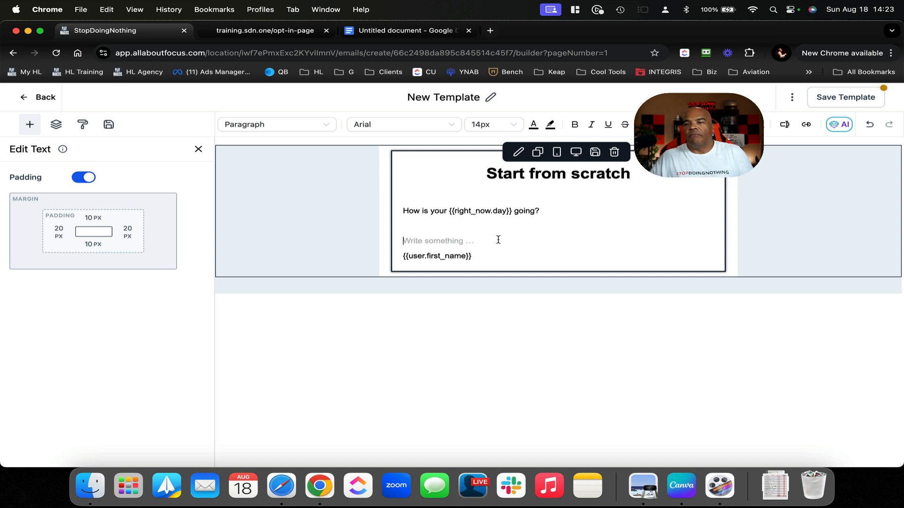
text(Ope)
key(BackSpace)
key(BackSpace)
key(BackSpace)
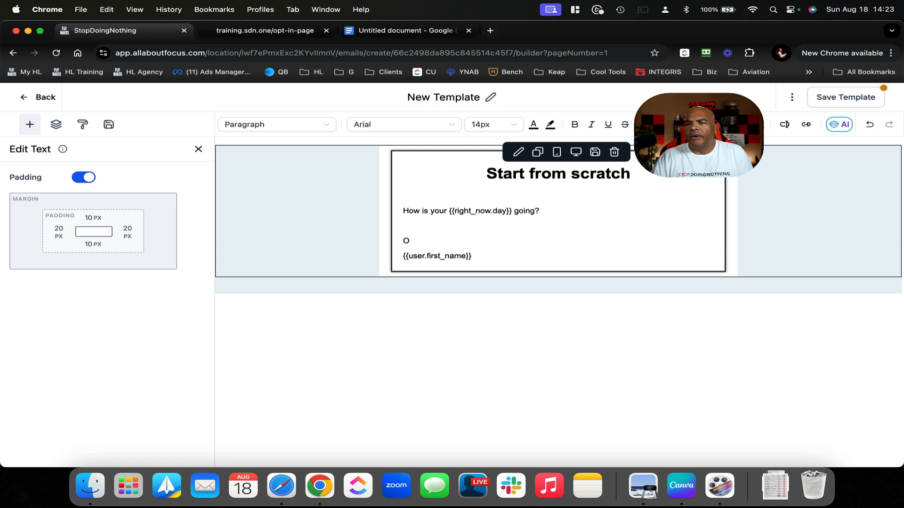
text(Hope you have )
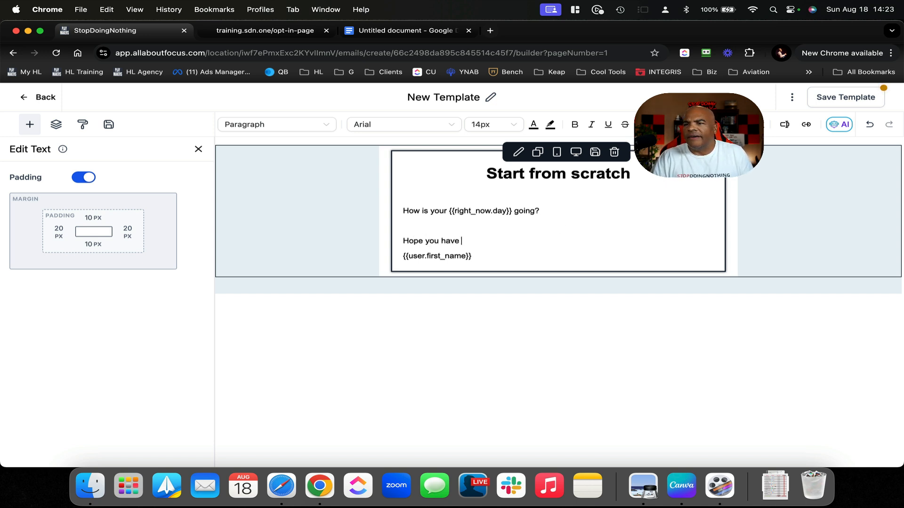
text(a great day!)
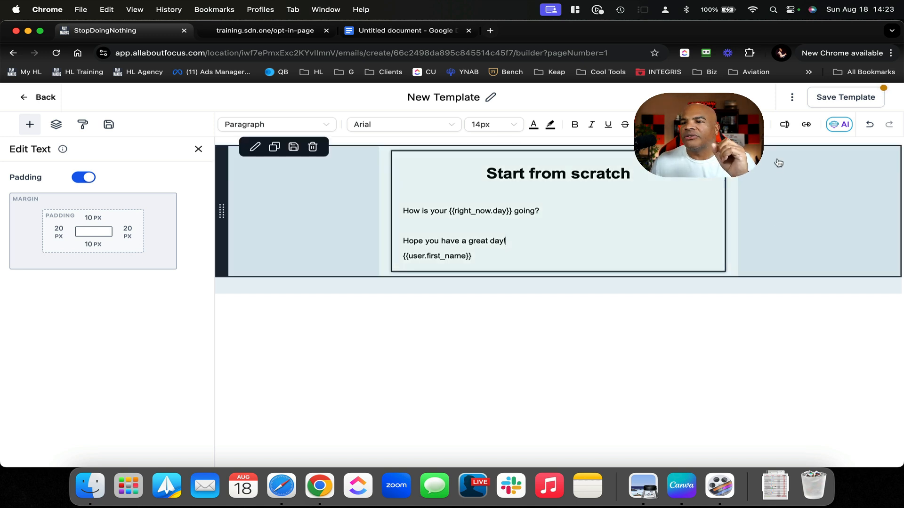
Set the From Name to the user's full name and From Email to the user's email merge fields
click(792, 97)
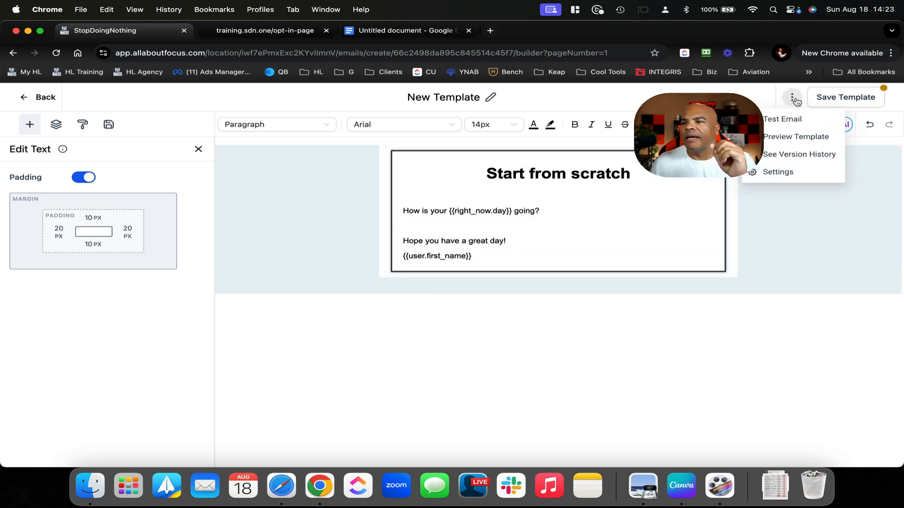
click(784, 171)
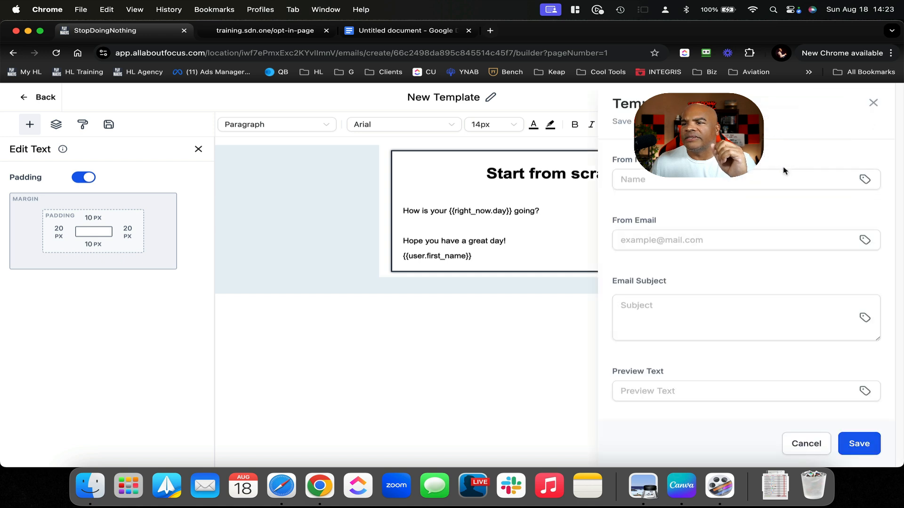
click(866, 180)
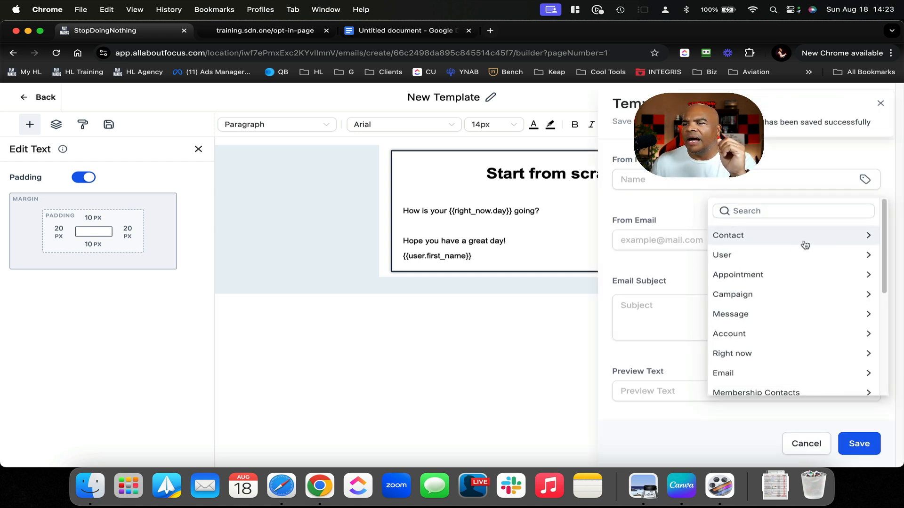
click(798, 254)
click(769, 252)
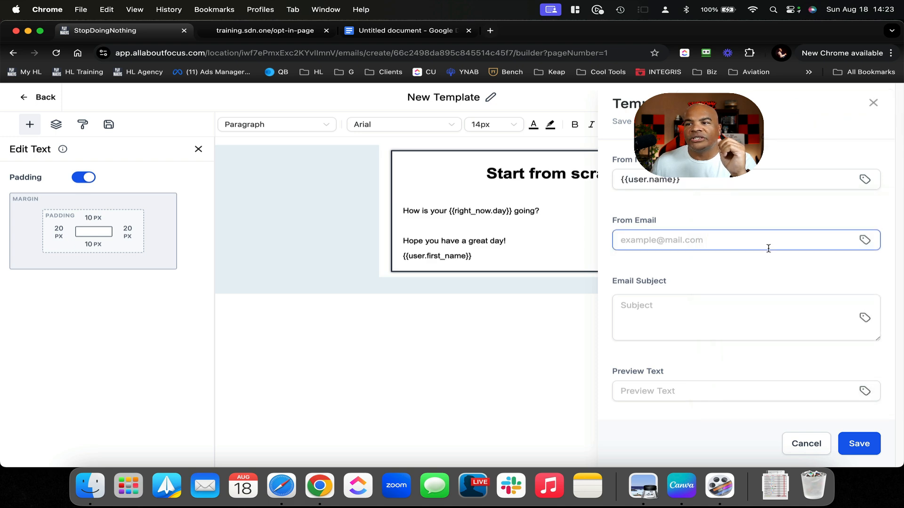
click(865, 240)
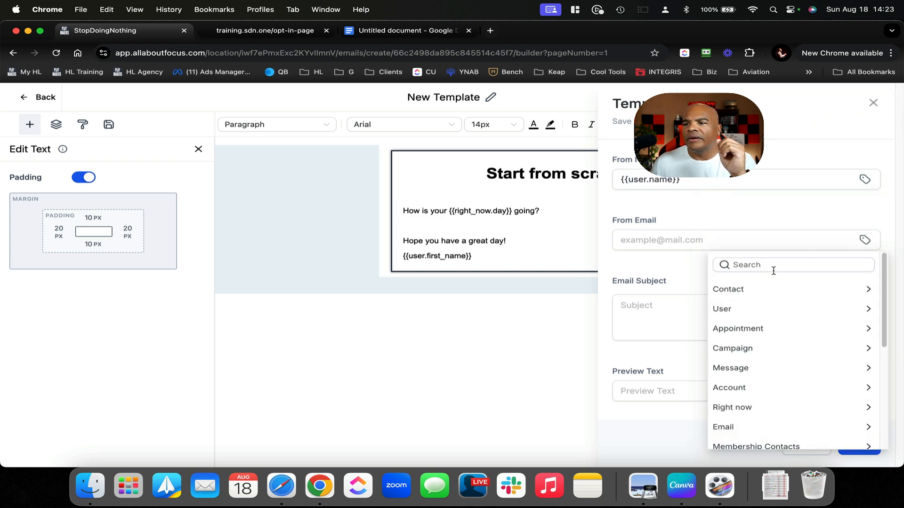
click(758, 308)
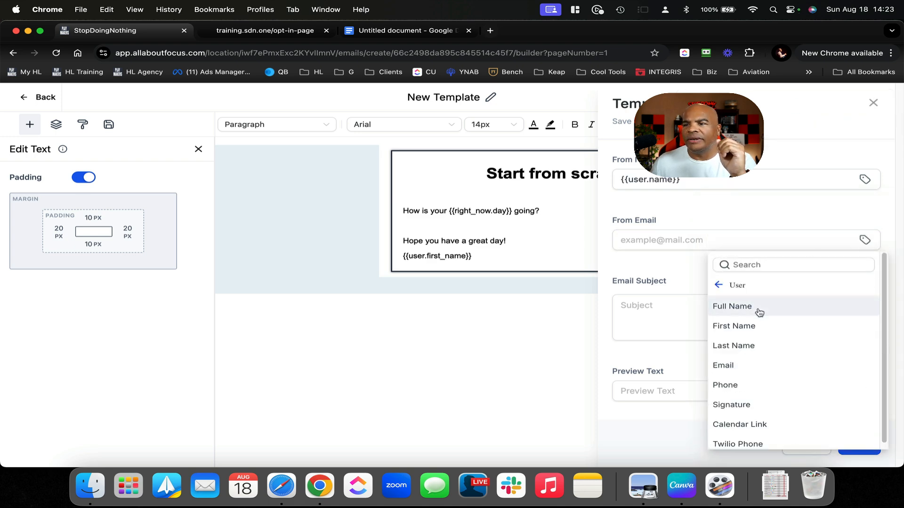
click(742, 371)
Set the subject to 'This is your special {{right_now.day}} email' and save the template
click(706, 325)
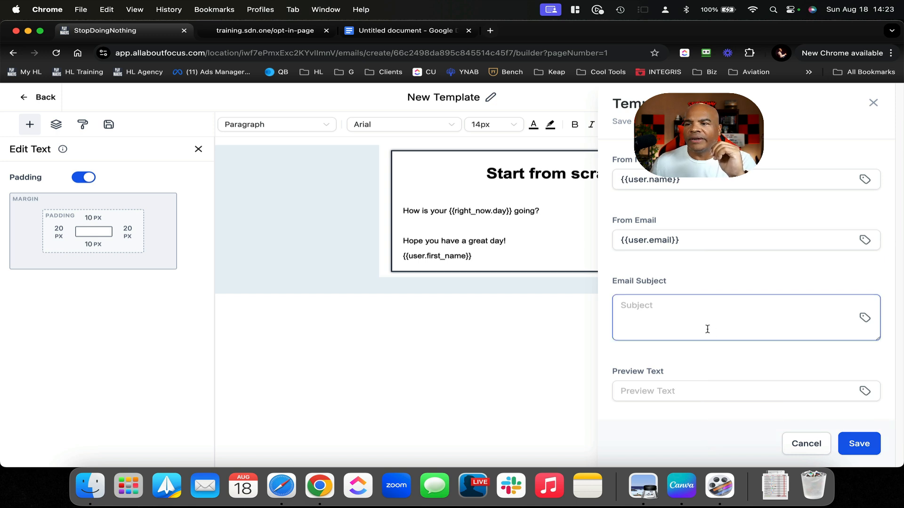
text(This i)
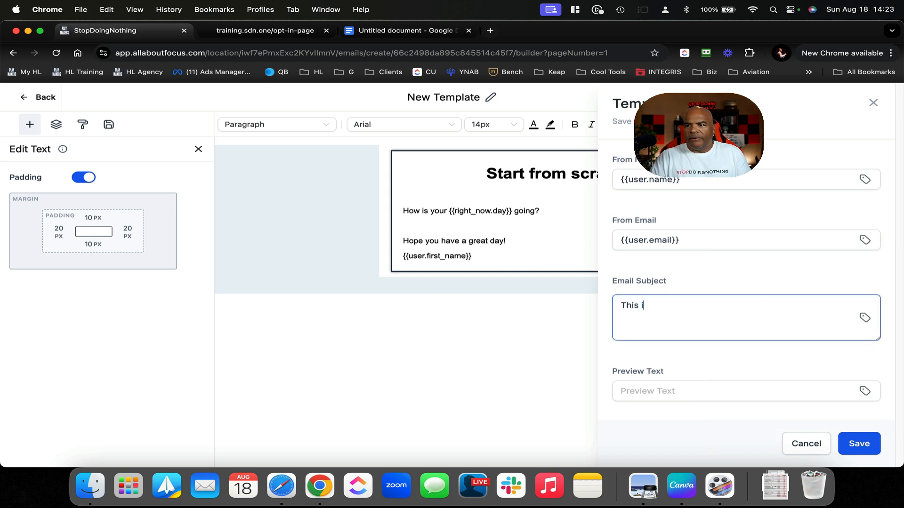
text(s your special)
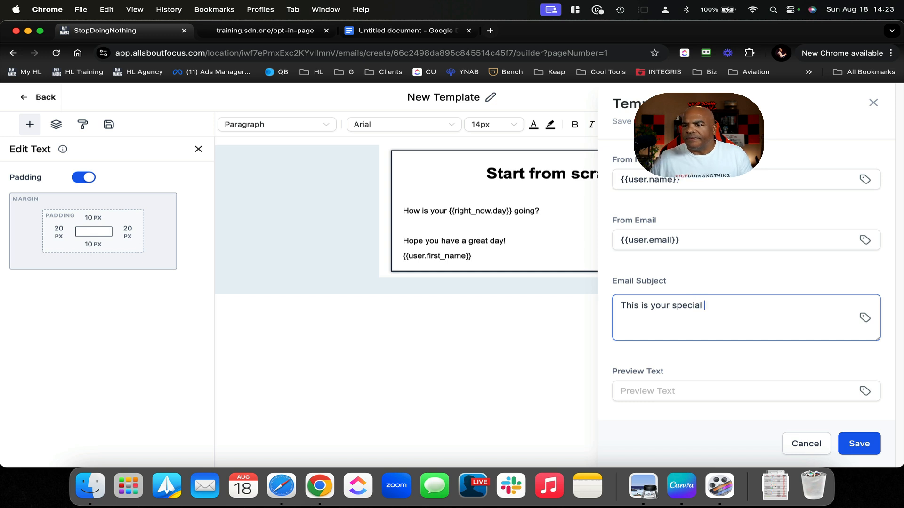
click(865, 318)
click(852, 307)
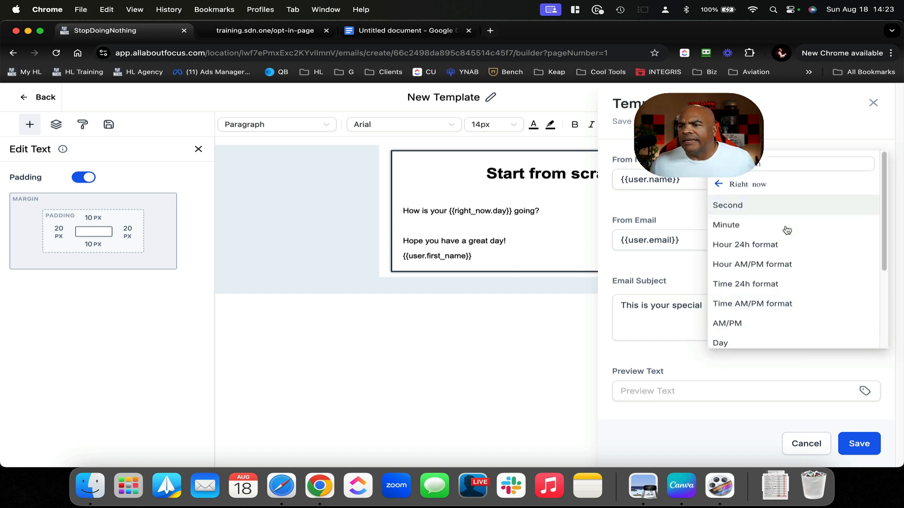
scroll(785, 230, down, 3)
click(751, 289)
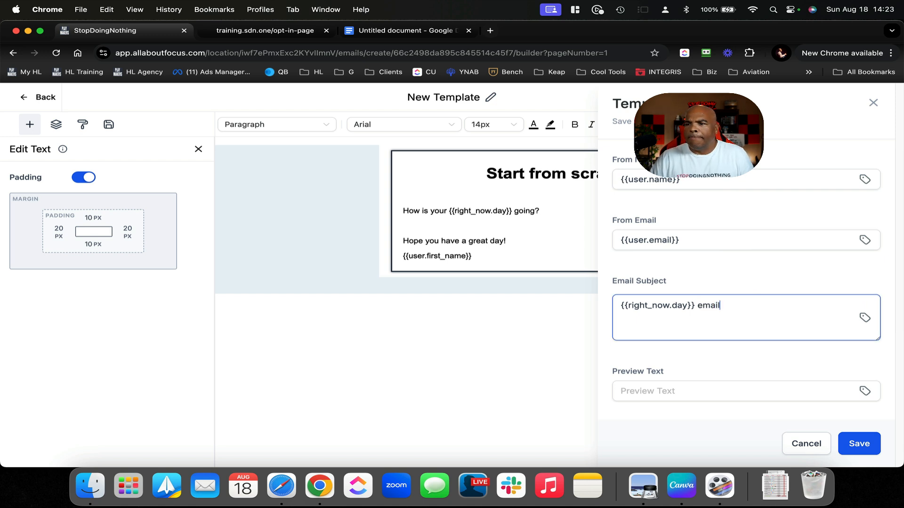
text(This is yuor)
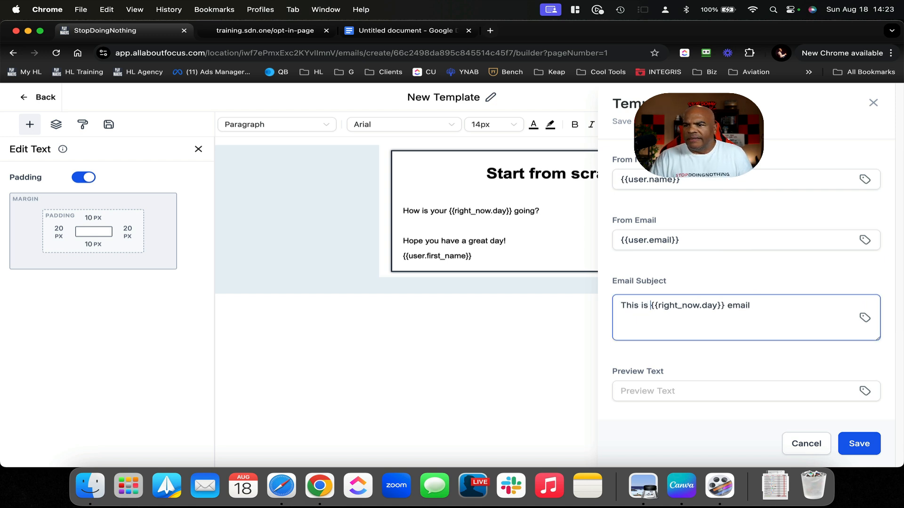
key(BackSpace)
key(BackSpace)
key(BackSpace)
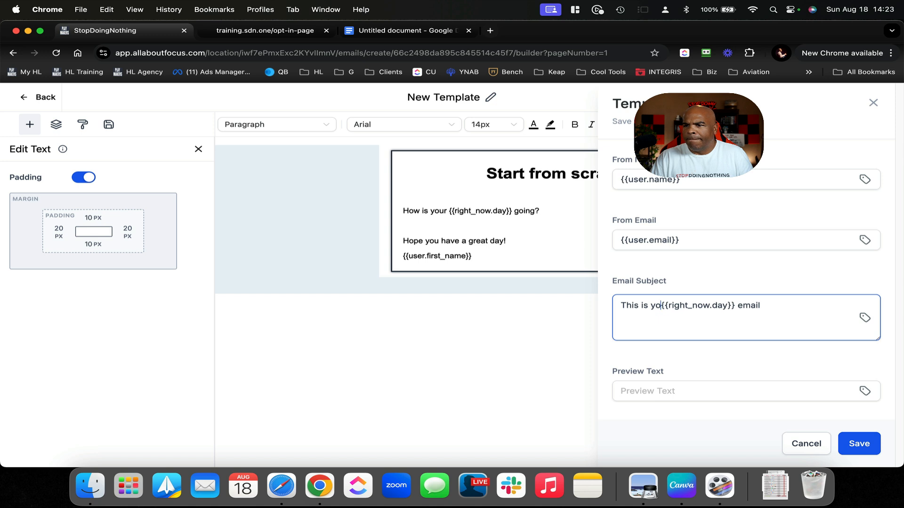
text(our special)
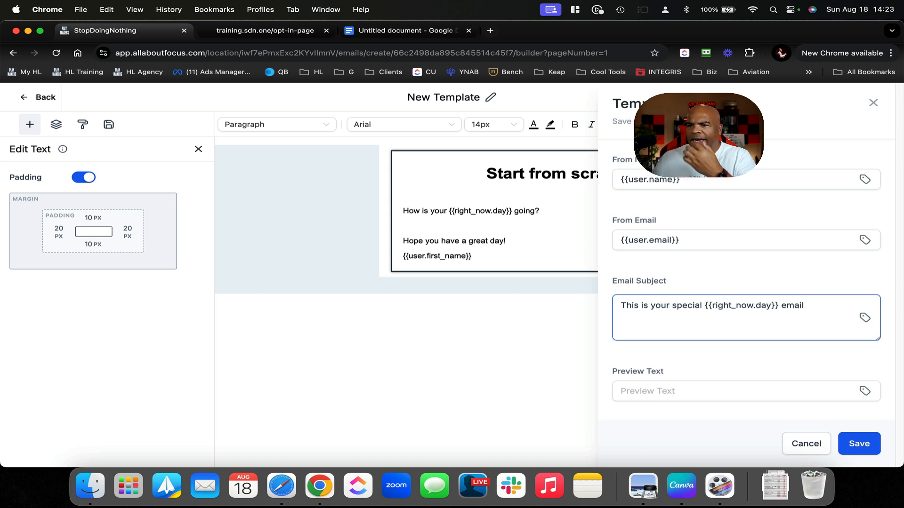
click(857, 444)
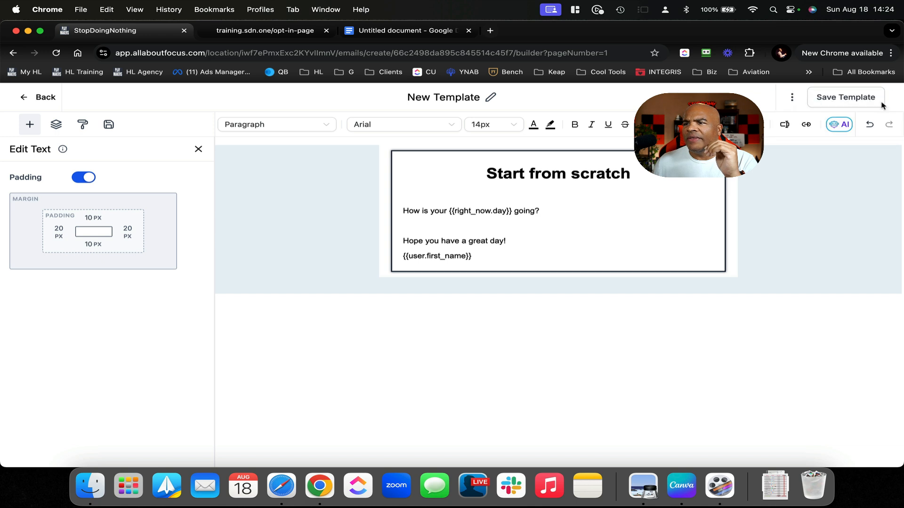
click(852, 97)
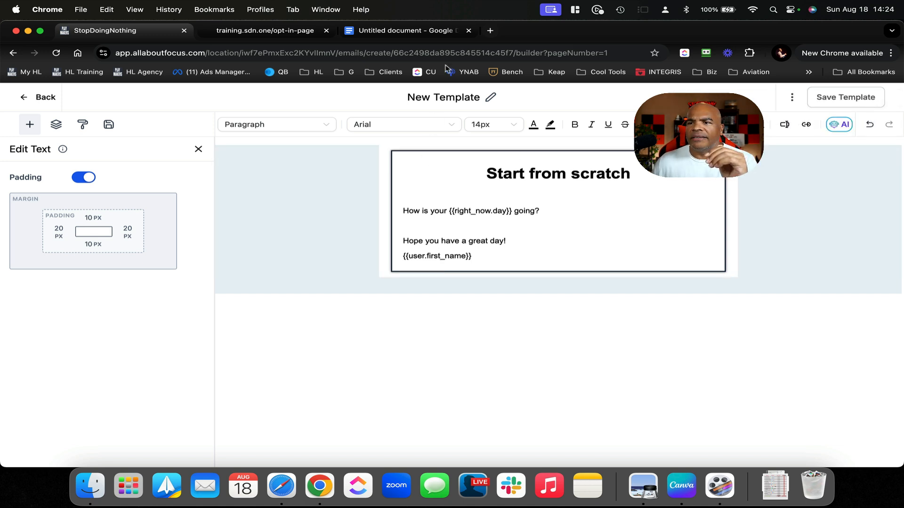
Append ' - 20240818 Demo' to the template title and save it
click(441, 96)
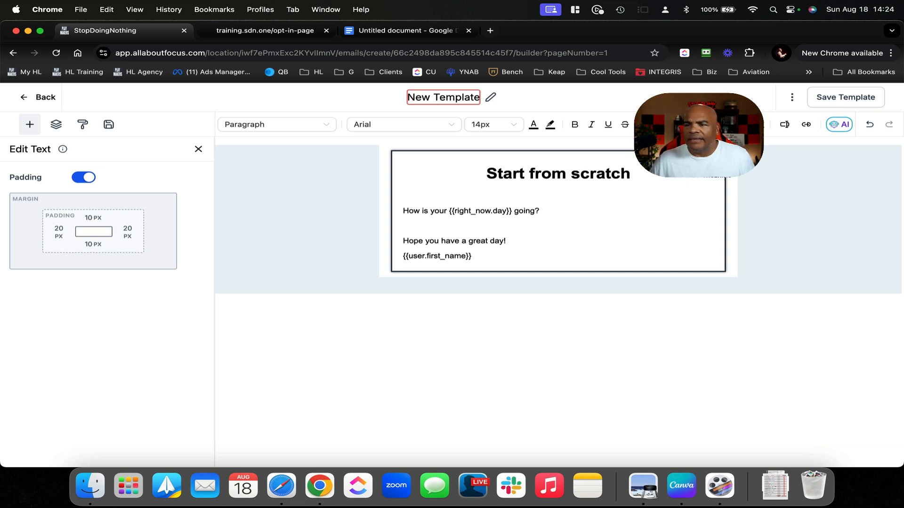
text(- 2024)
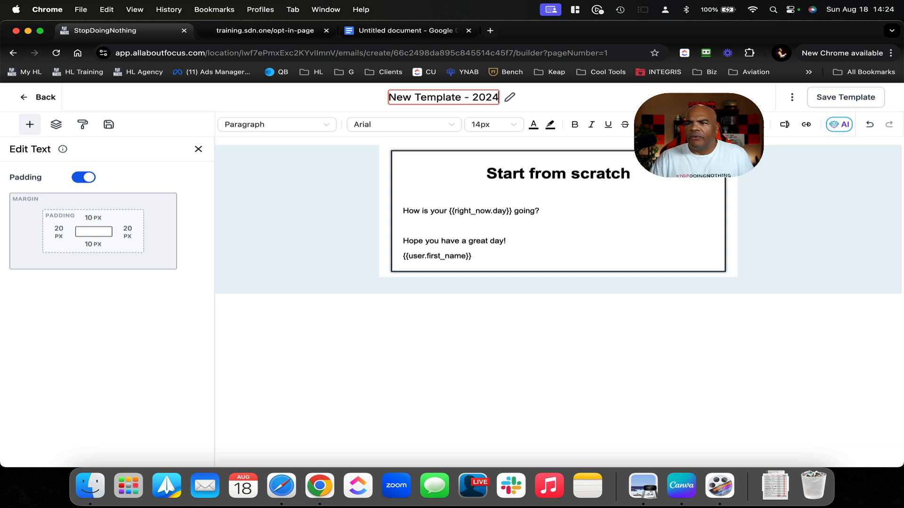
text(0818 Demo)
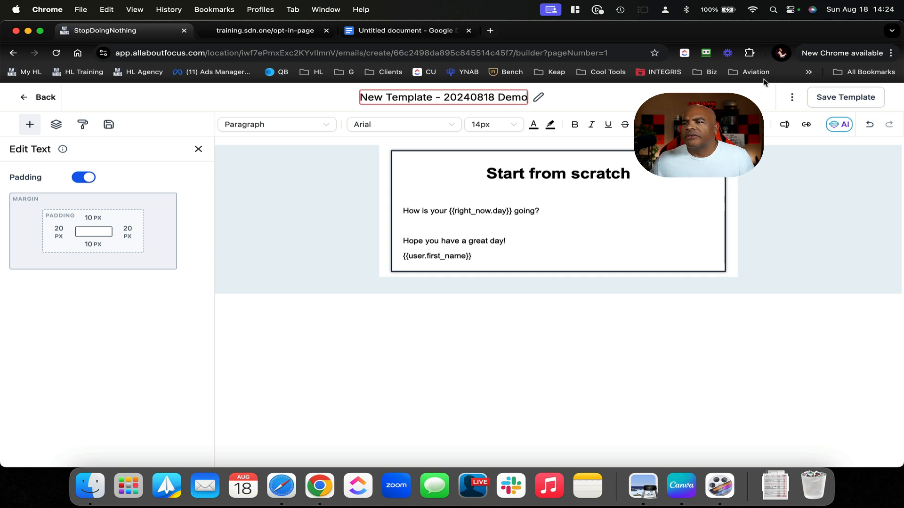
click(843, 99)
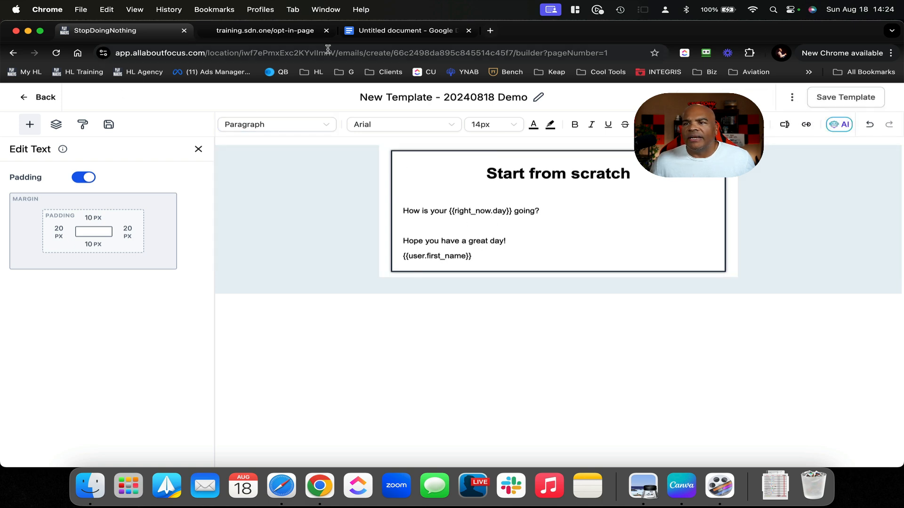
click(385, 32)
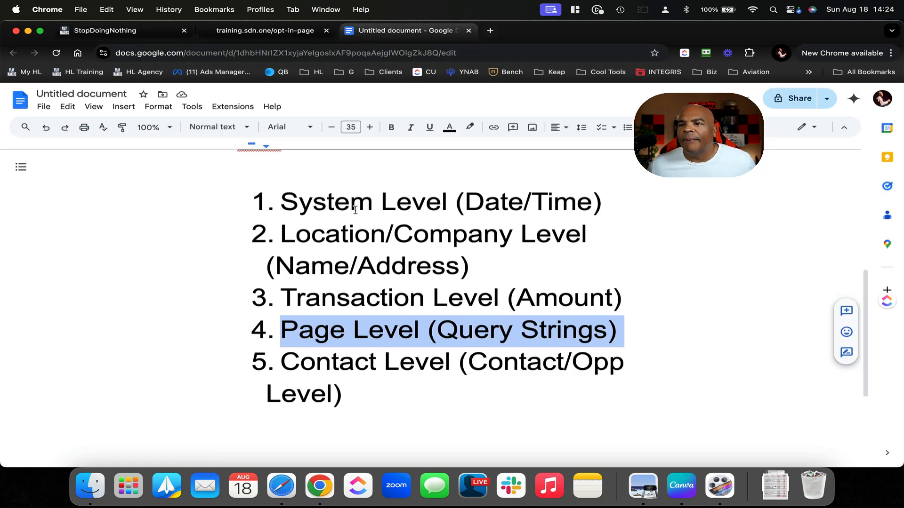
Exit the template builder via Settings and Go Back to the Email Templates list
click(298, 31)
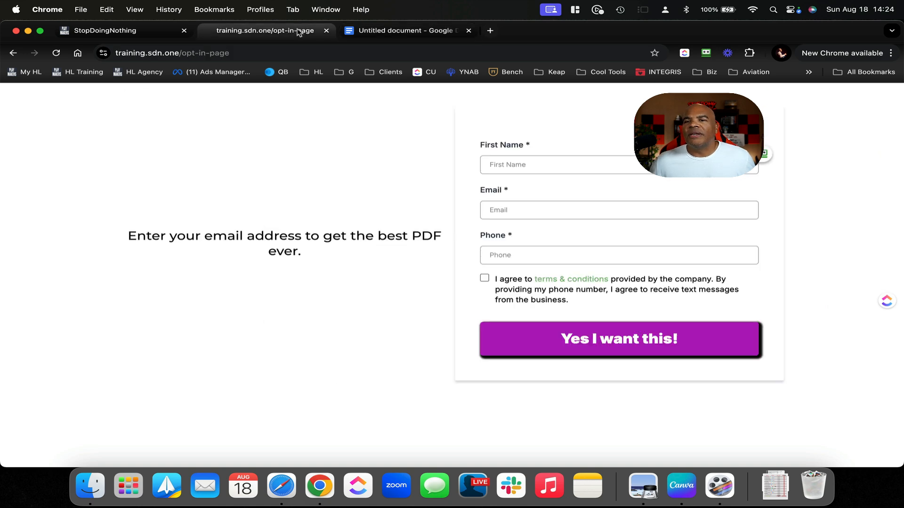
click(162, 34)
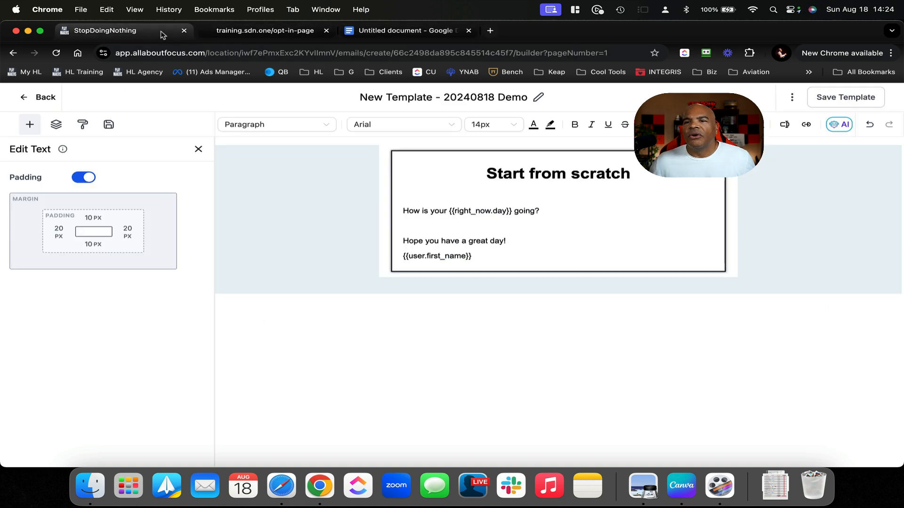
click(42, 97)
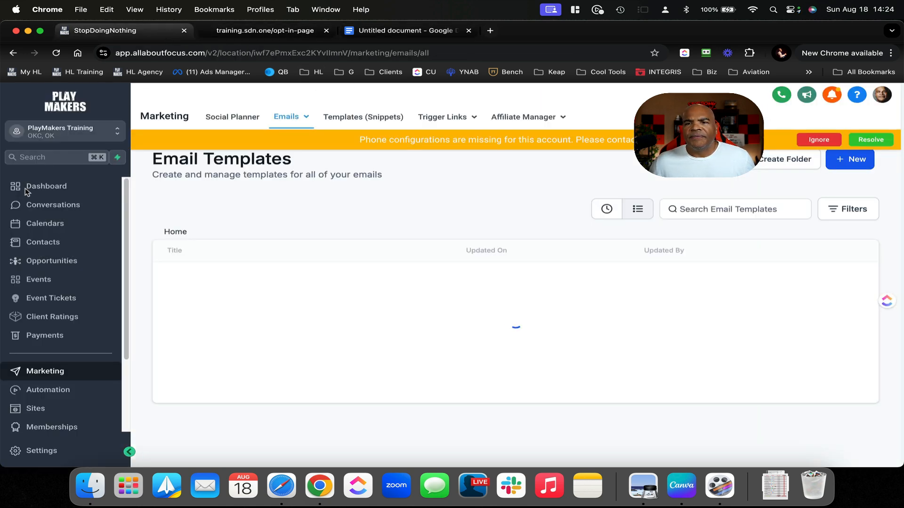
click(45, 450)
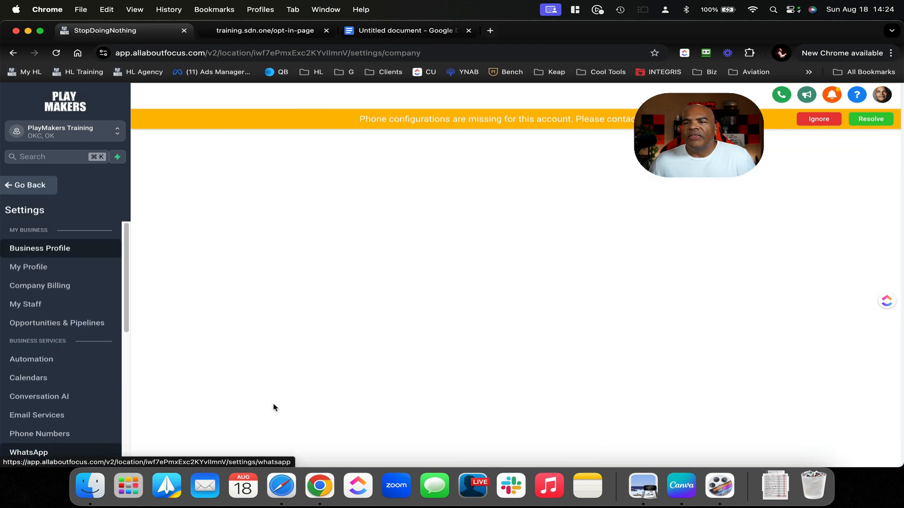
scroll(674, 233, down, 3)
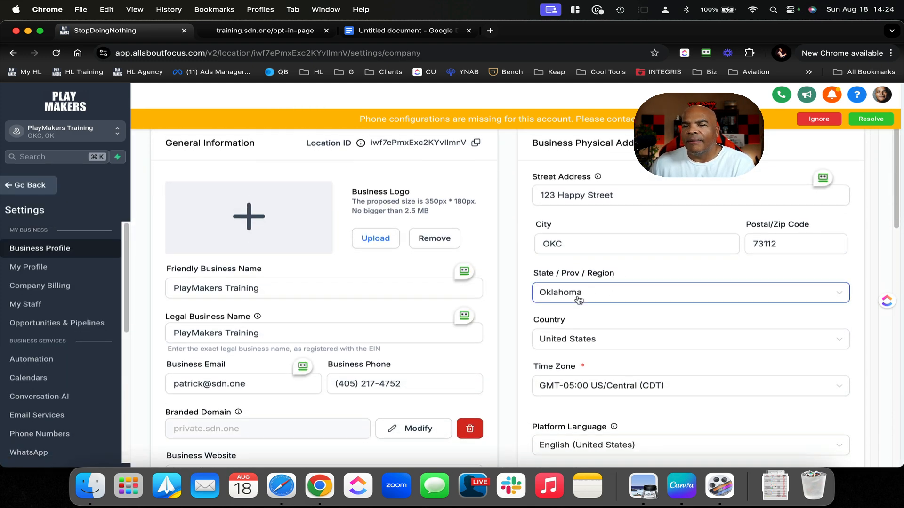
scroll(578, 297, down, 2)
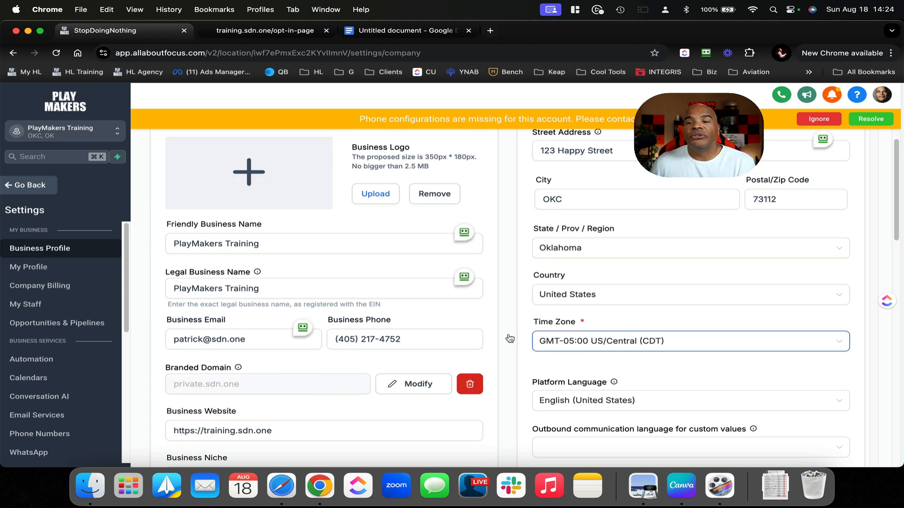
click(49, 188)
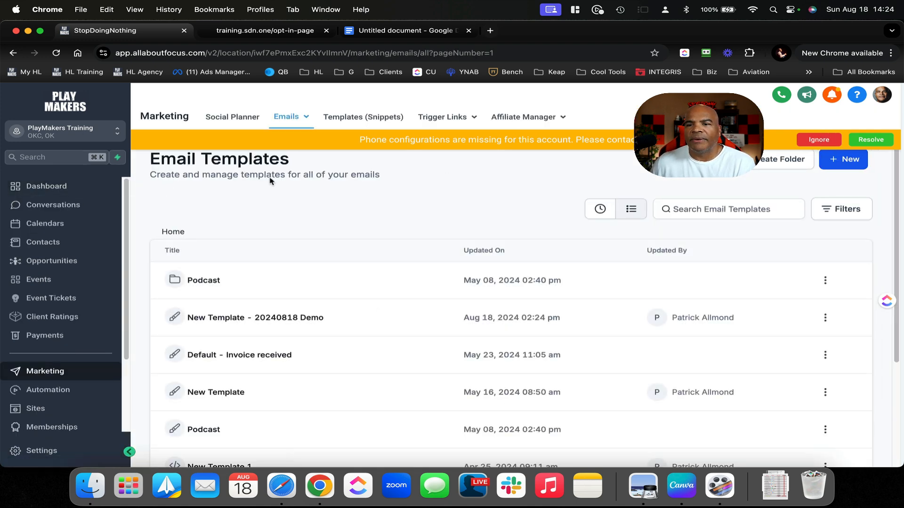
Open Sites > Websites > training.sdn.one and edit its Opt in Page
click(38, 416)
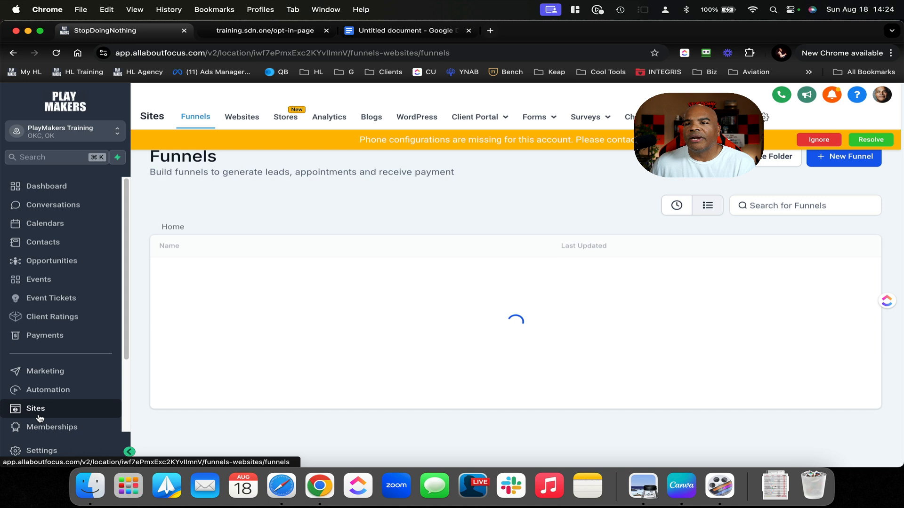
click(242, 117)
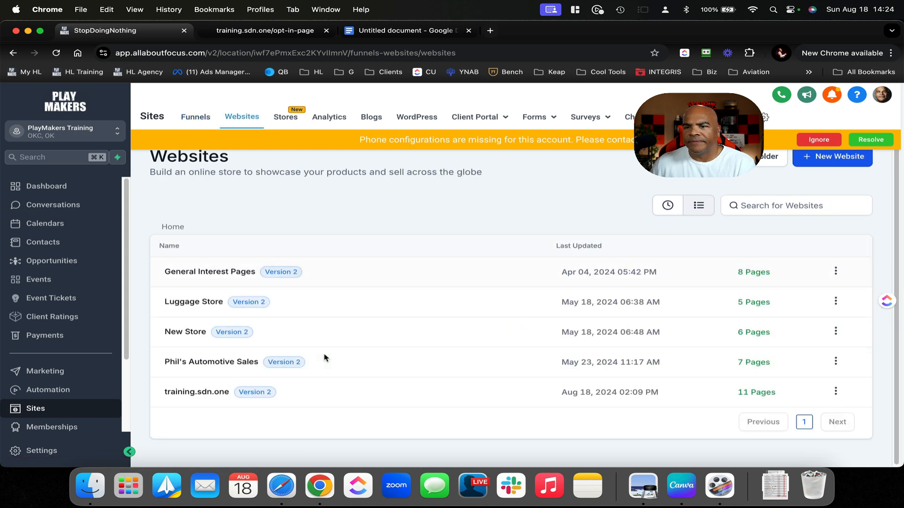
click(221, 393)
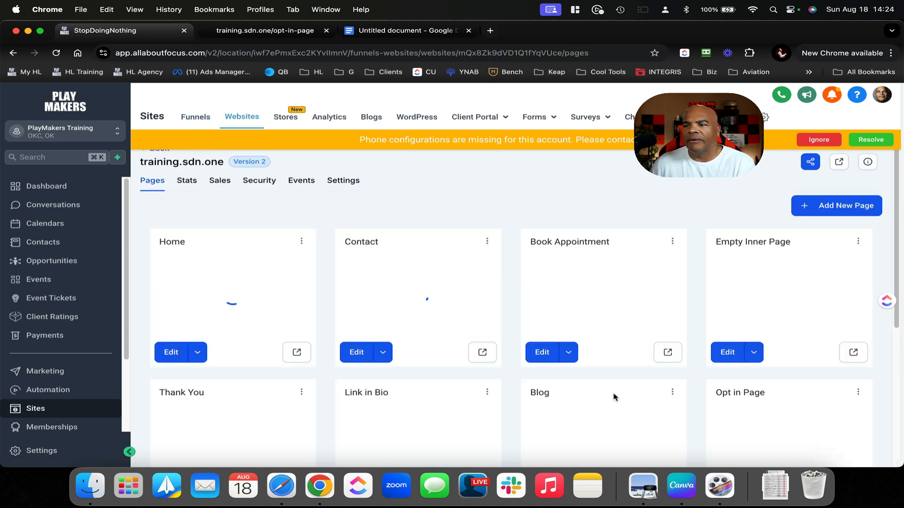
scroll(613, 397, down, 5)
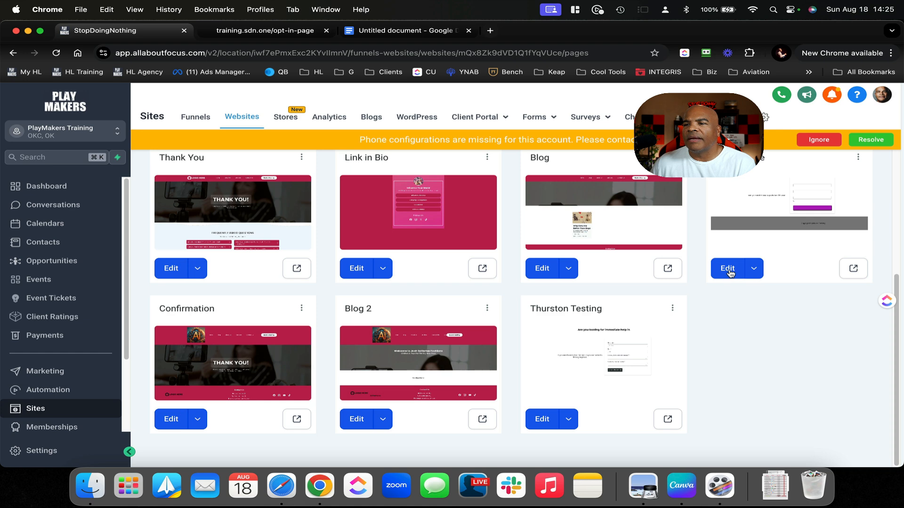
click(728, 269)
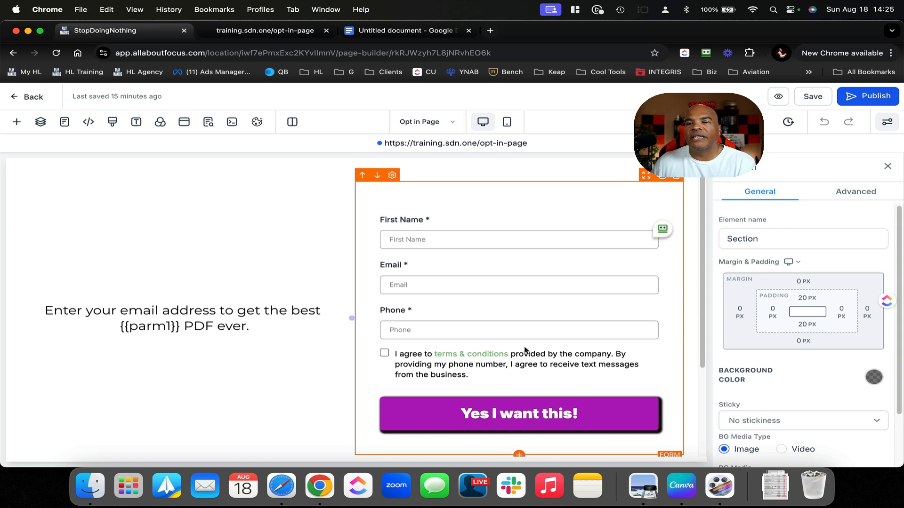
Remove the stray brace and empty line so the footer reads 'Copyright {{location.name}}'
scroll(523, 352, down, 3)
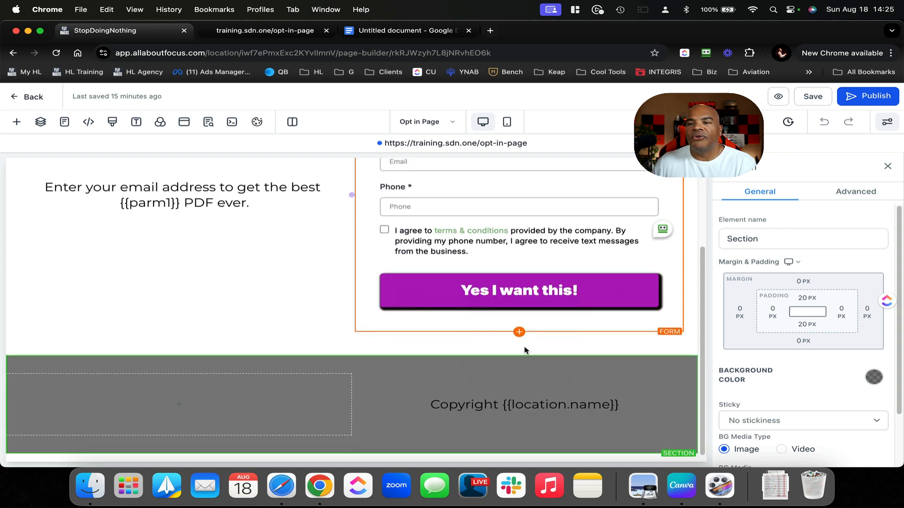
click(631, 406)
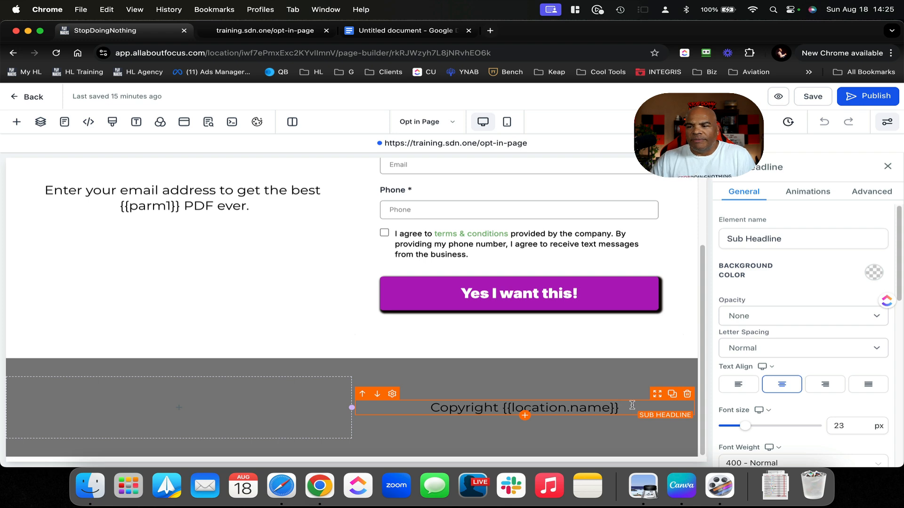
key(Return)
key(Return)
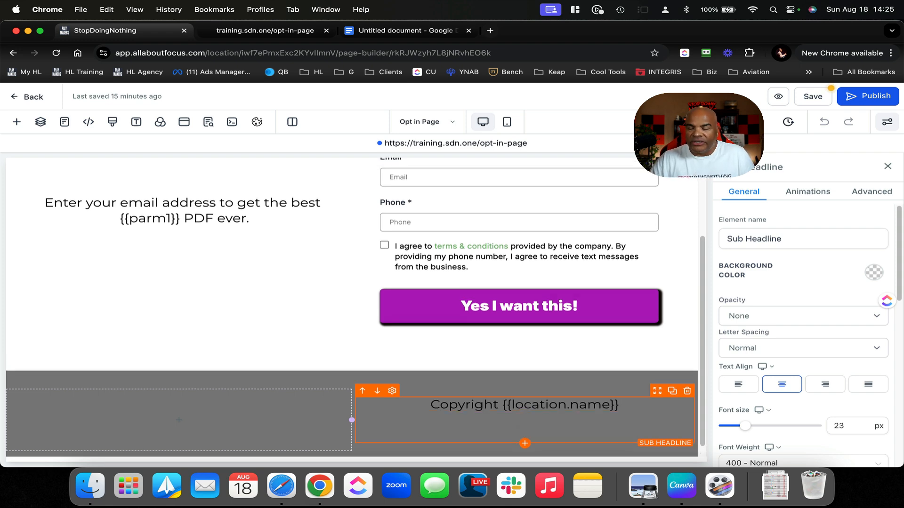
text({{)
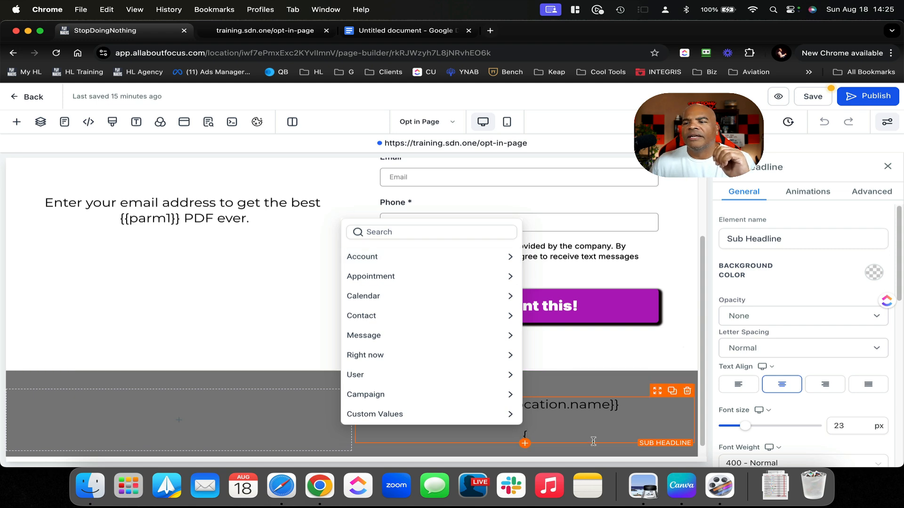
key(BackSpace)
key(BackSpace)
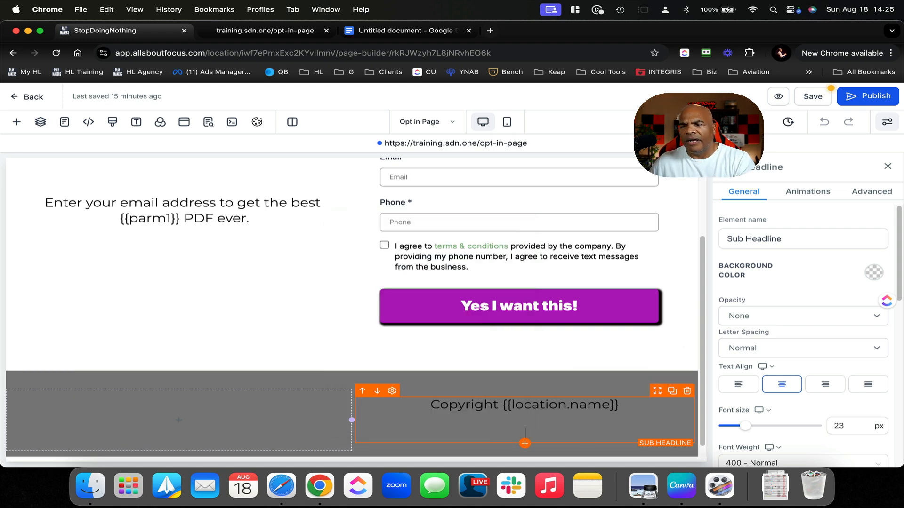
key(BackSpace)
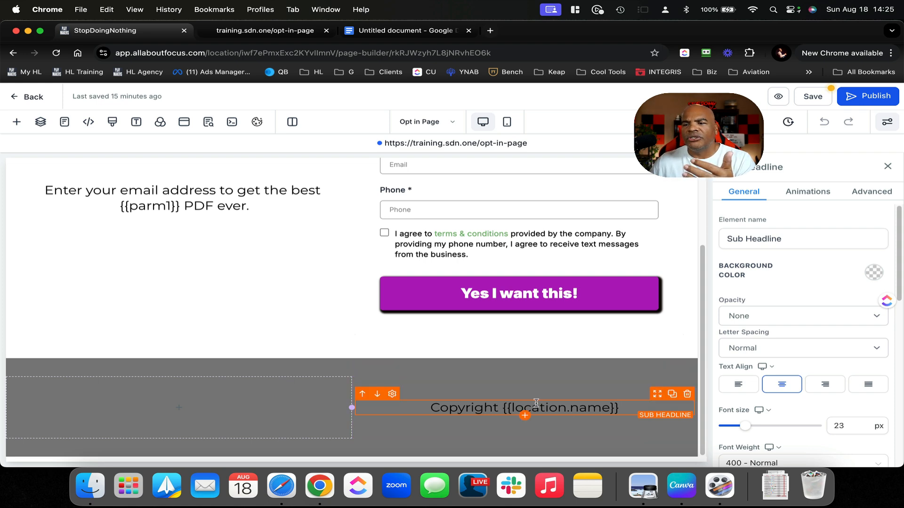
click(403, 29)
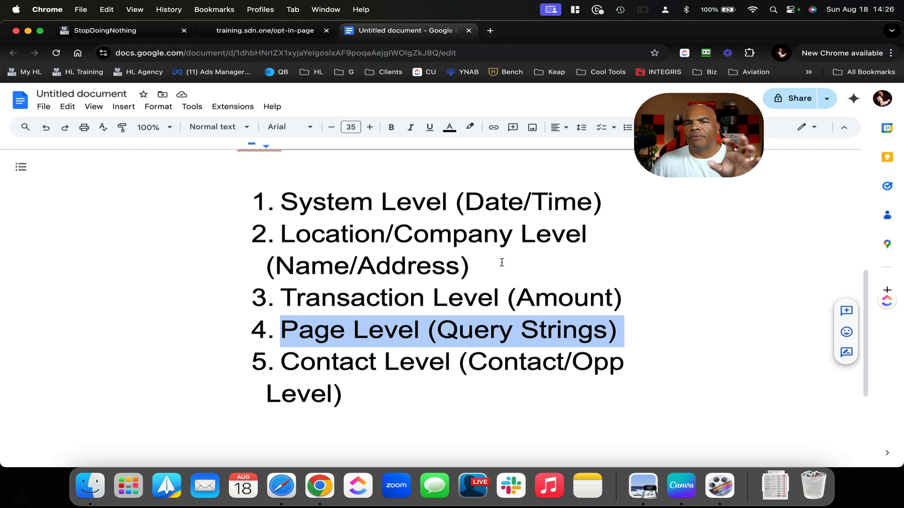
Insert 'Subaccount/Client/' before 'Company' in item 2 of the notes list
click(396, 232)
text(Sub)
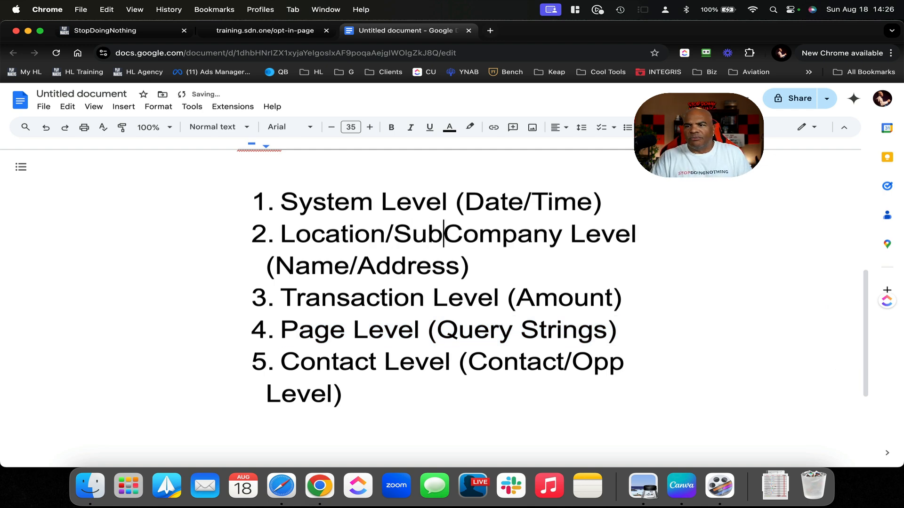
text(account/)
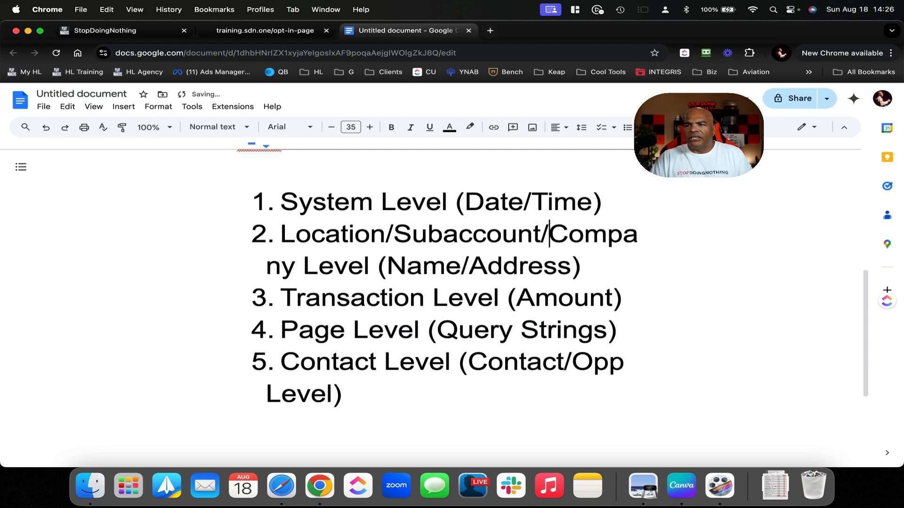
text(Client/)
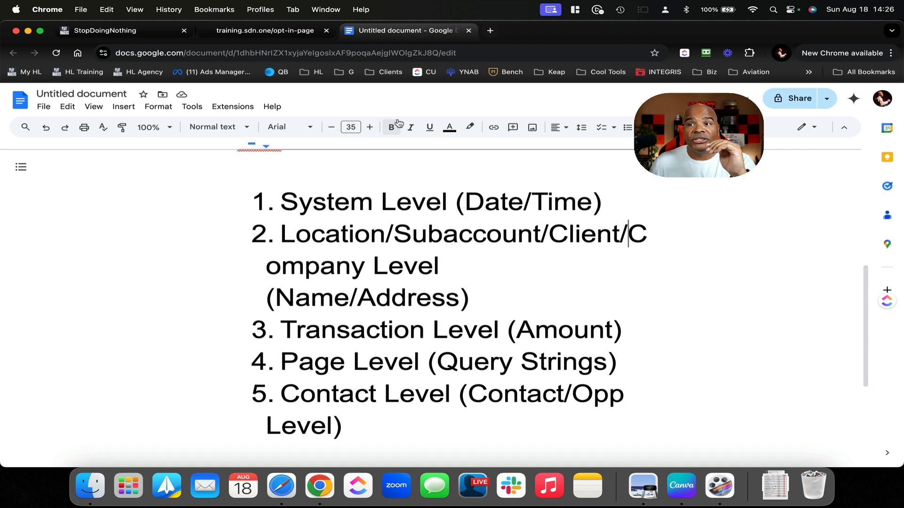
click(311, 34)
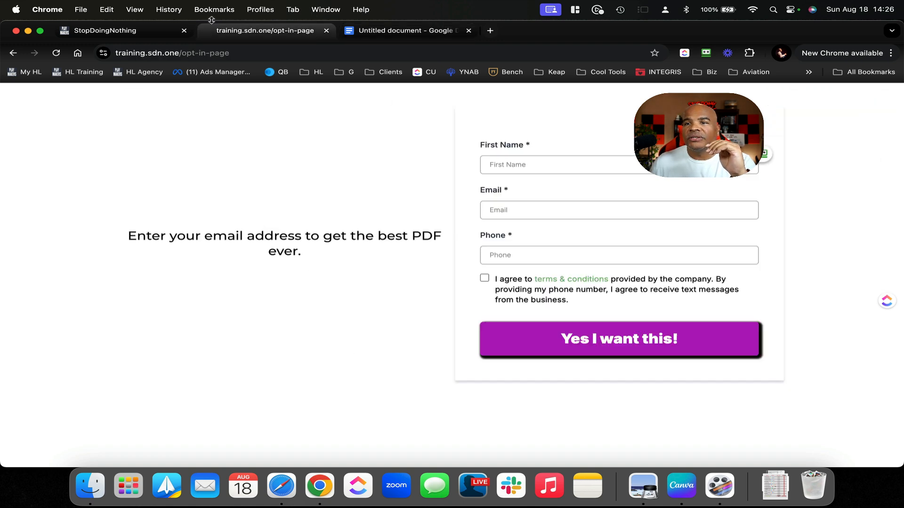
Save and publish the Opt in Page, closing the SEO panel, then go back to the pages list
click(148, 31)
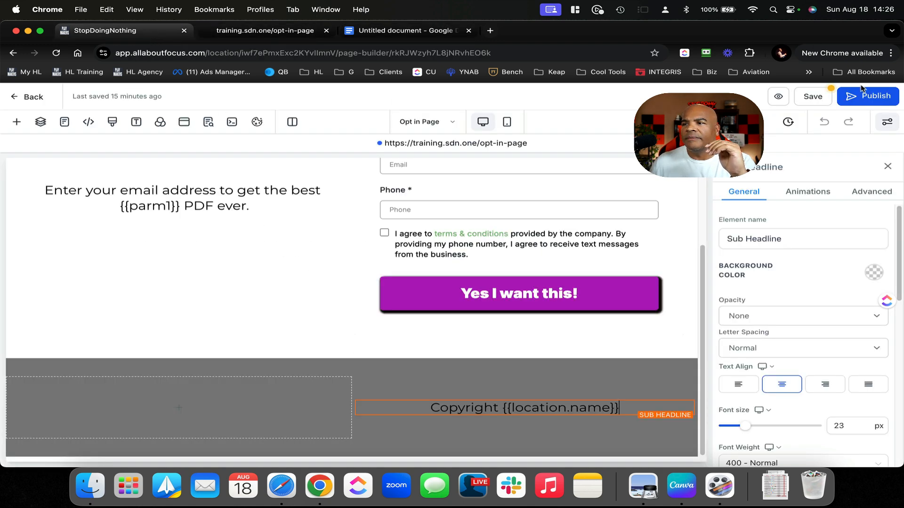
click(818, 96)
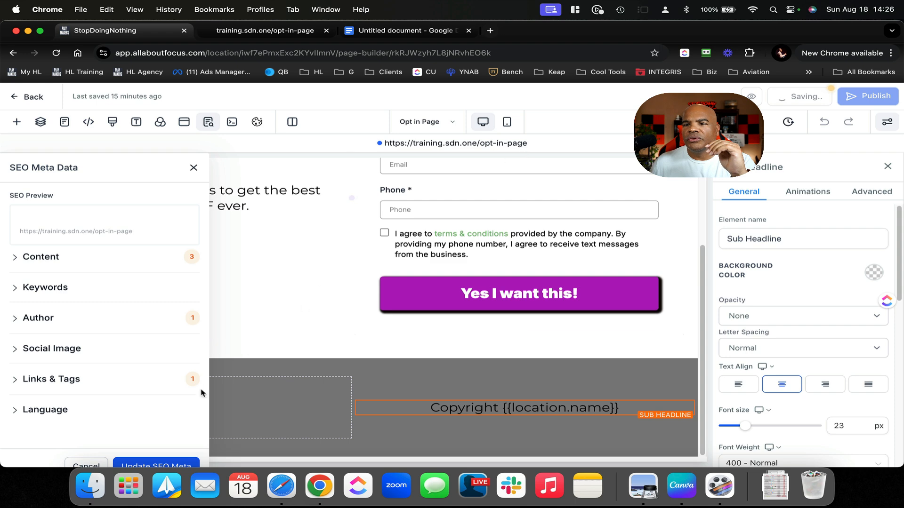
click(178, 463)
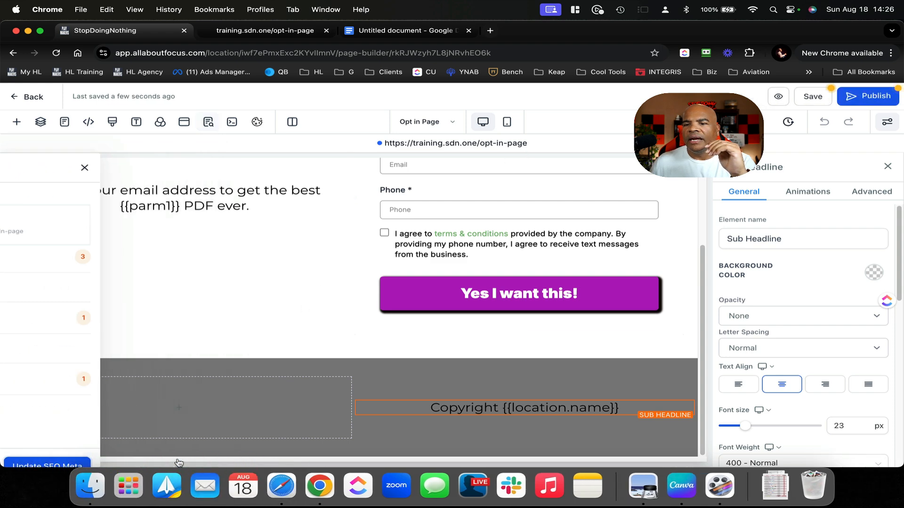
click(853, 93)
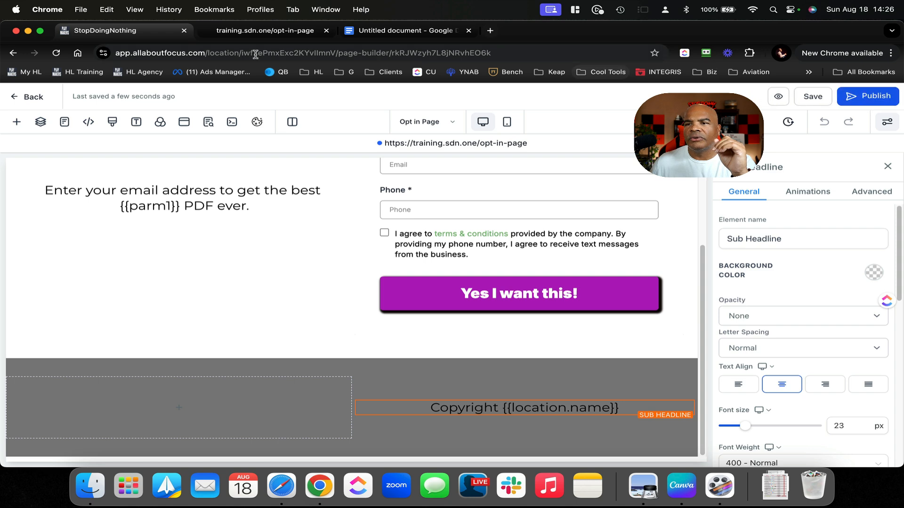
click(34, 97)
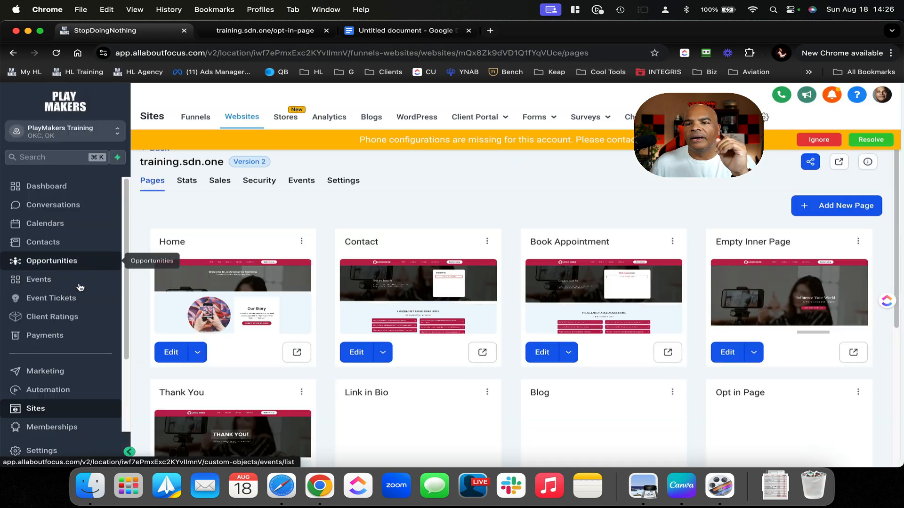
Create a new workflow from scratch in Automation
click(66, 389)
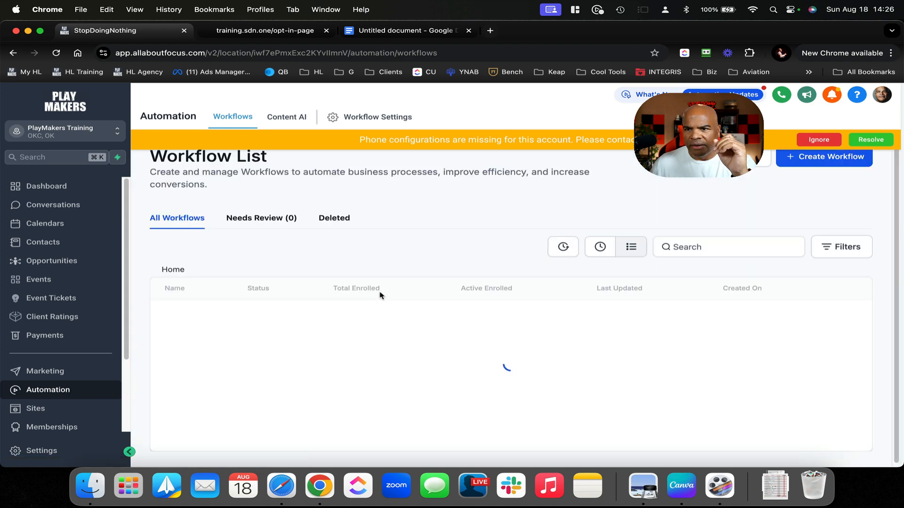
scroll(398, 318, down, 5)
scroll(438, 299, up, 5)
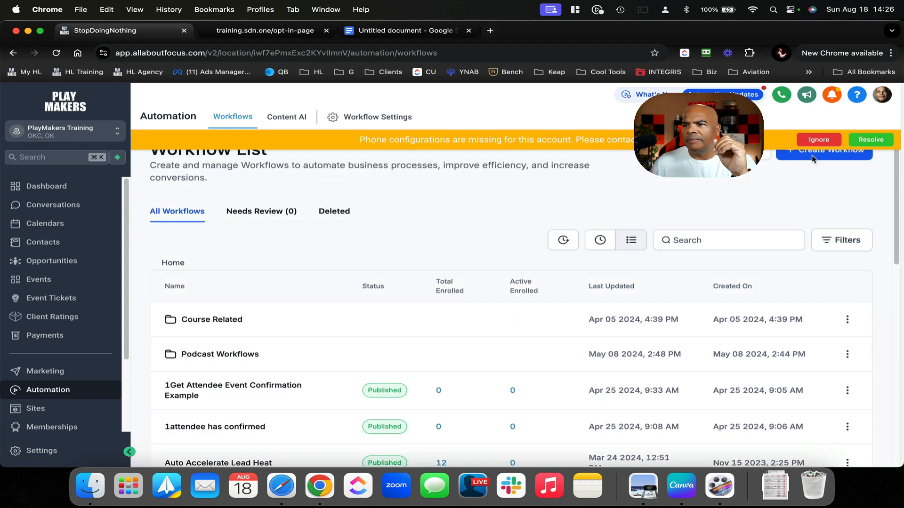
click(812, 160)
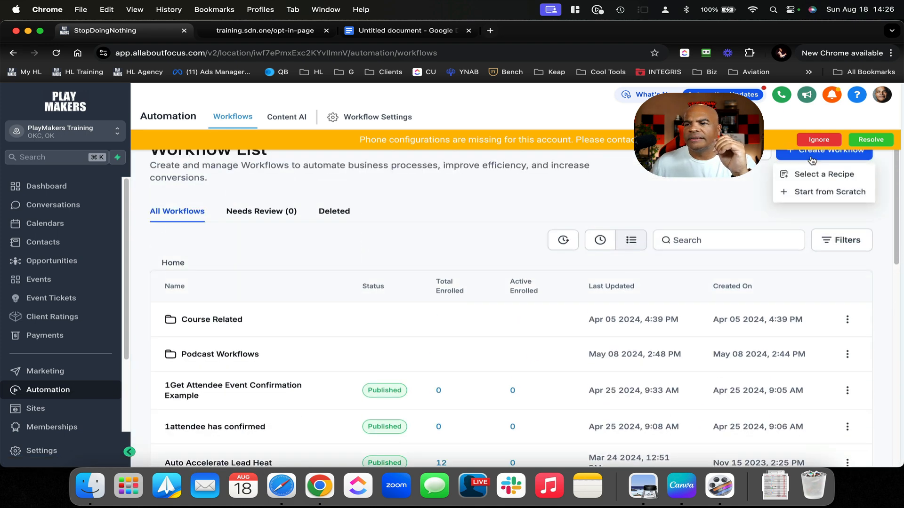
click(825, 192)
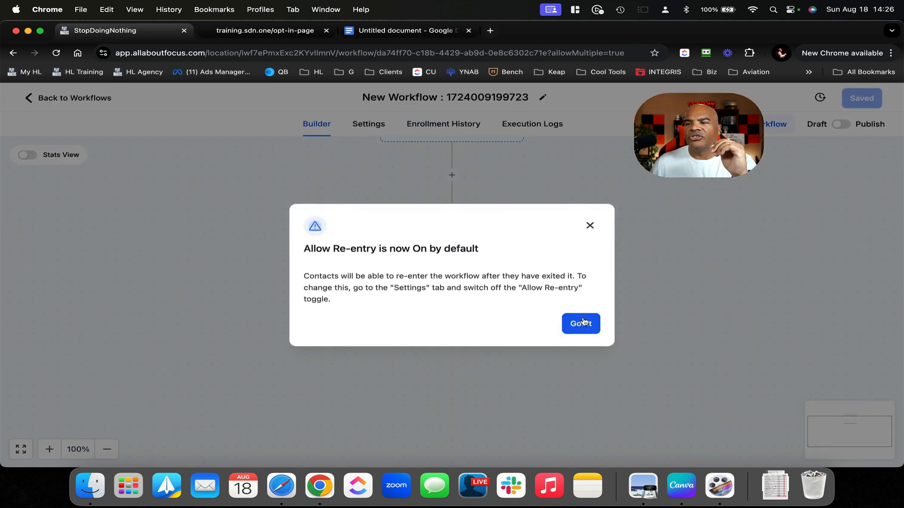
click(582, 322)
Add an Order Submitted trigger filtered to Global Product Is Monthly membership 1, and save it
click(464, 176)
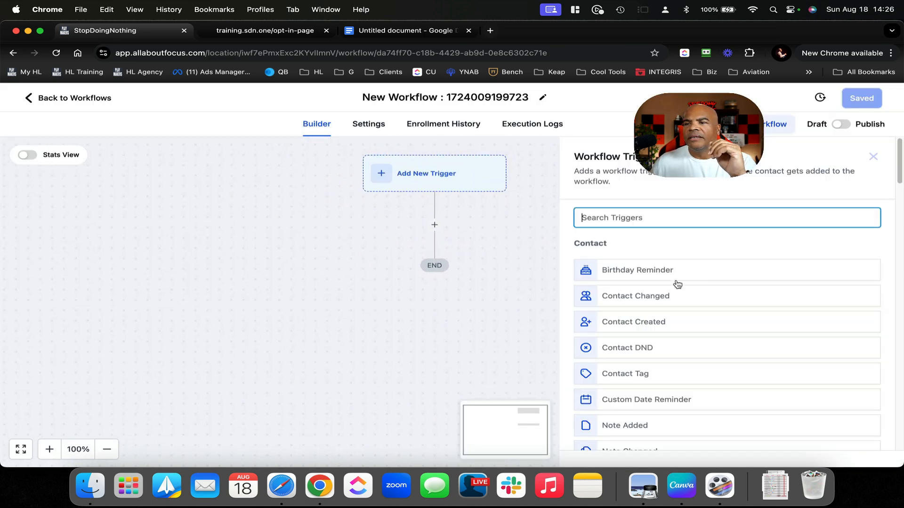
text(ord)
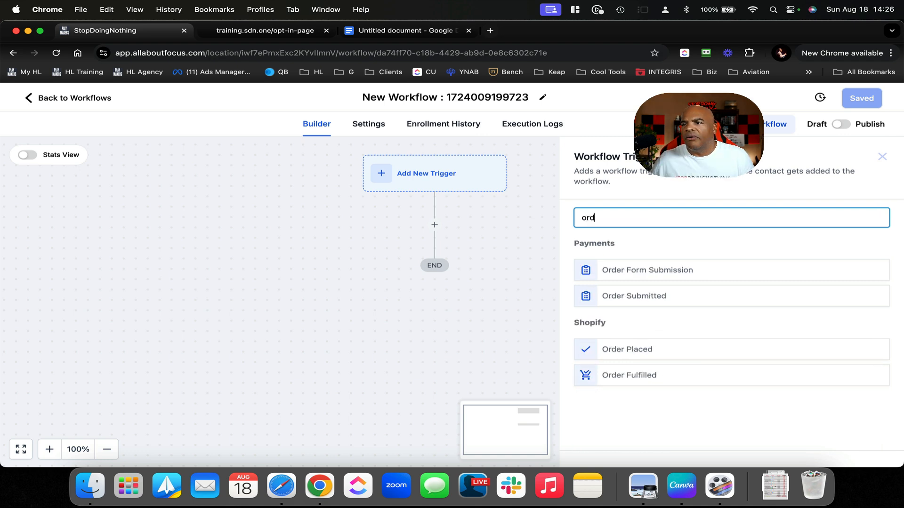
click(648, 295)
click(424, 317)
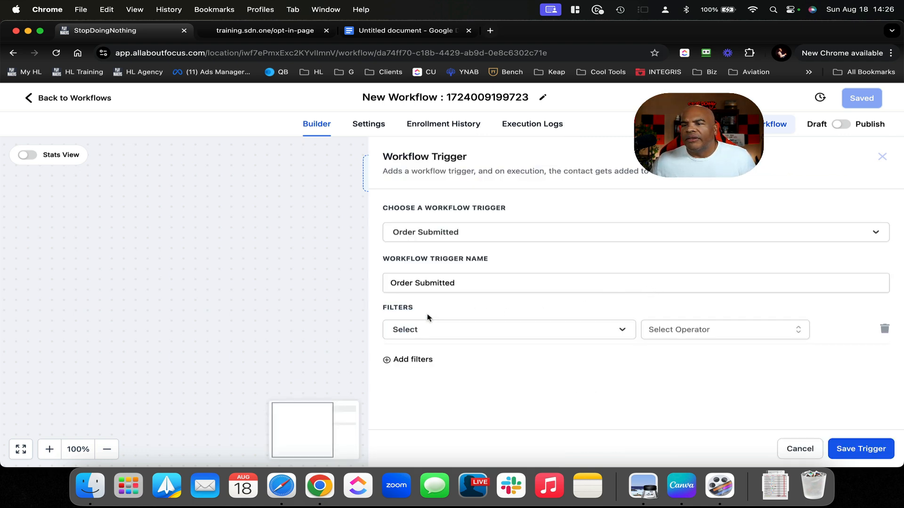
click(444, 330)
click(458, 402)
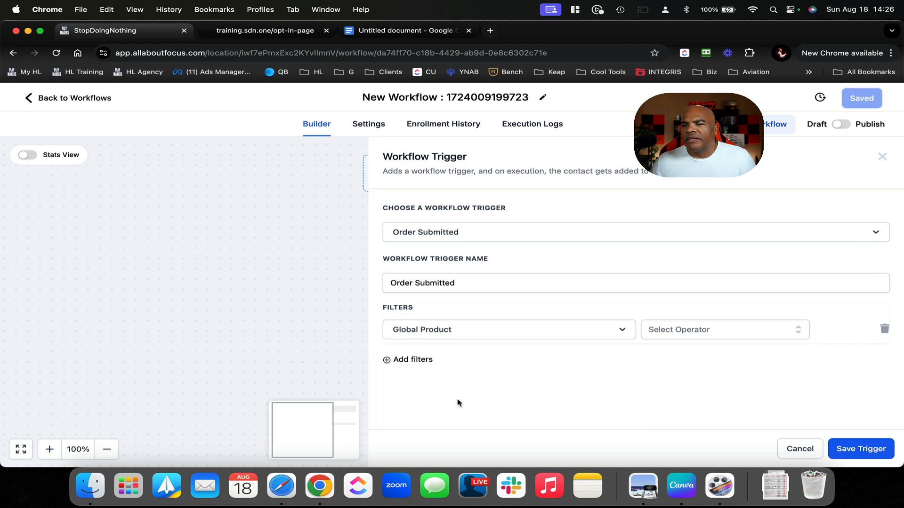
click(690, 331)
click(679, 352)
click(728, 335)
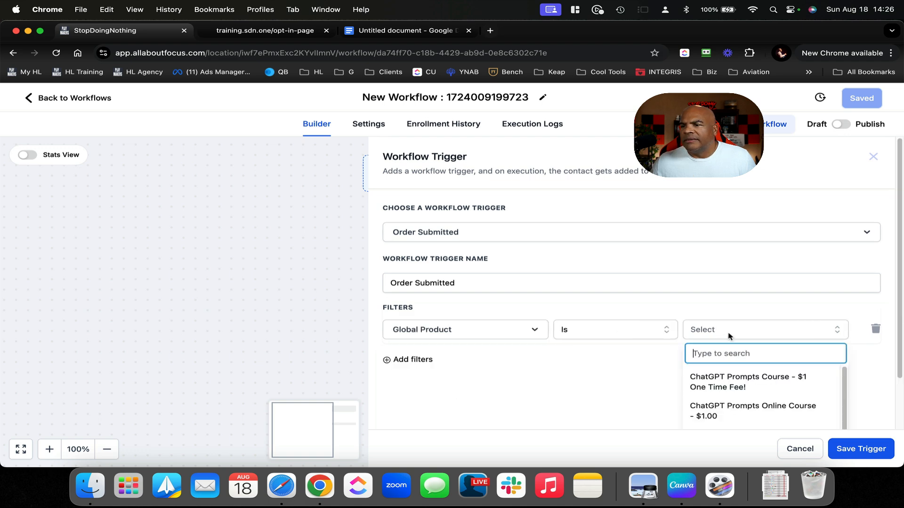
scroll(772, 368, down, 3)
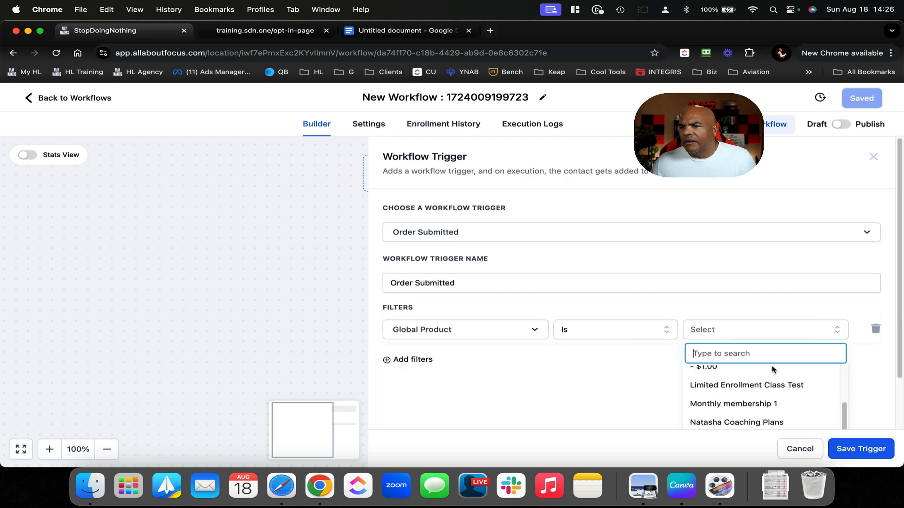
click(769, 404)
click(852, 451)
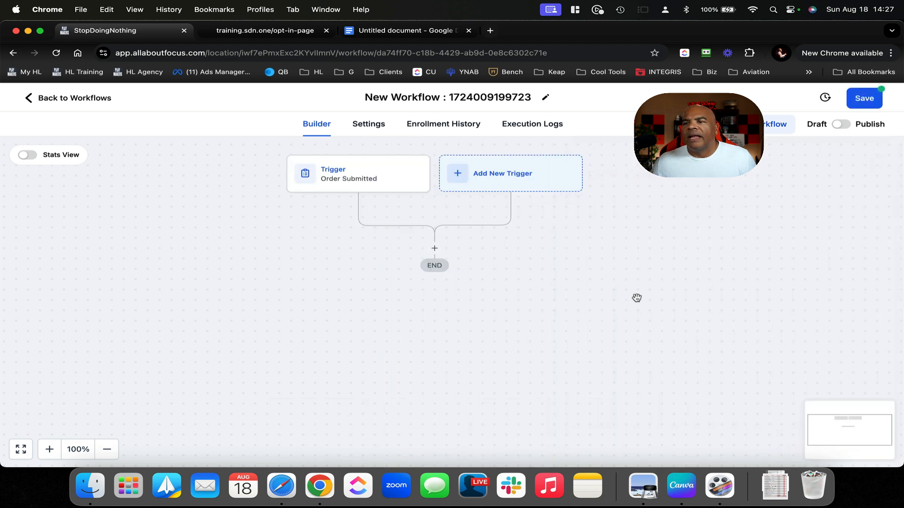
Save the workflow and replace its auto-generated title with '20240818 sample'
click(842, 125)
click(863, 98)
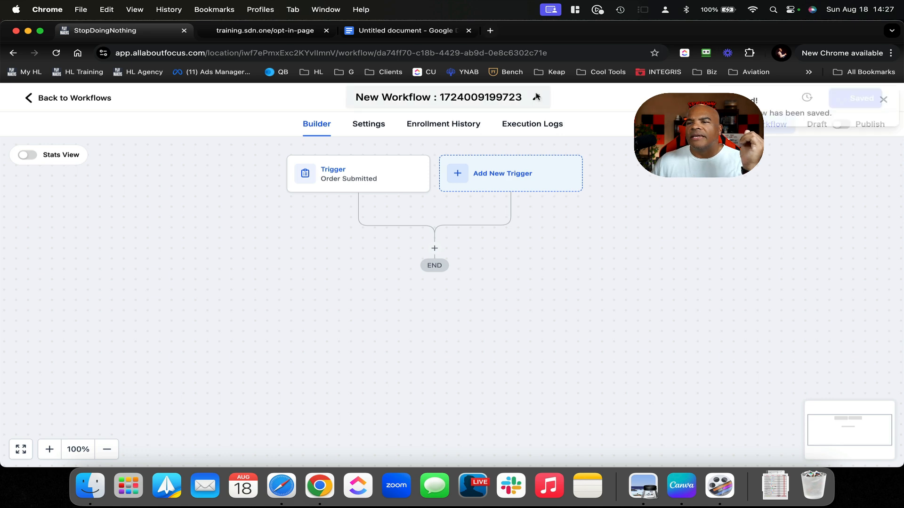
click(501, 97)
triple_click(501, 98)
key(super+c)
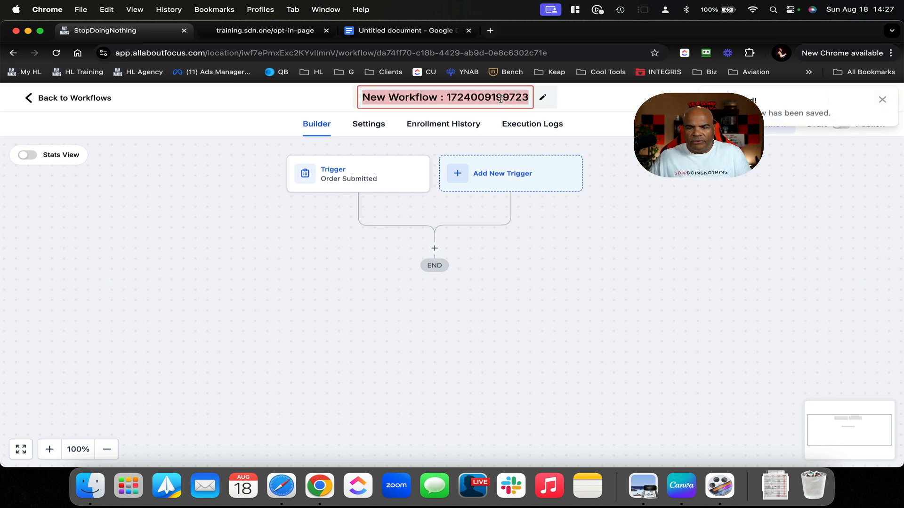
text(202)
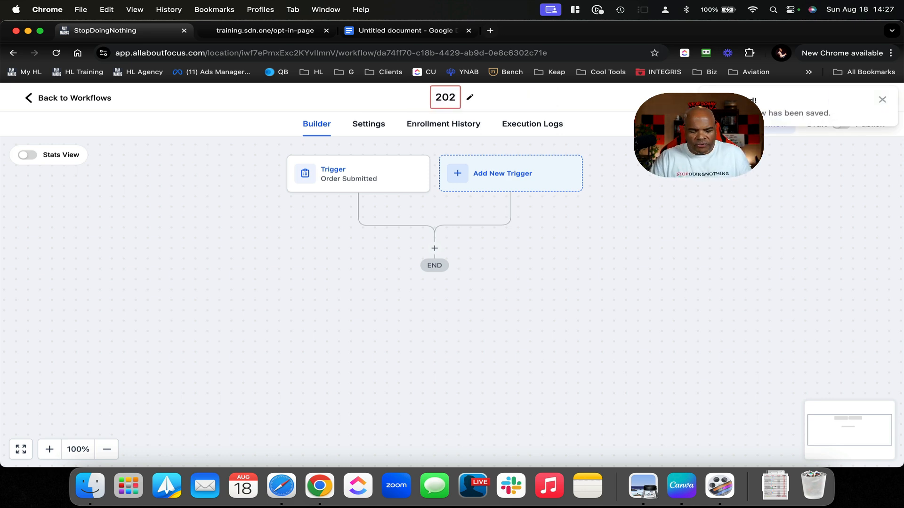
text(40818)
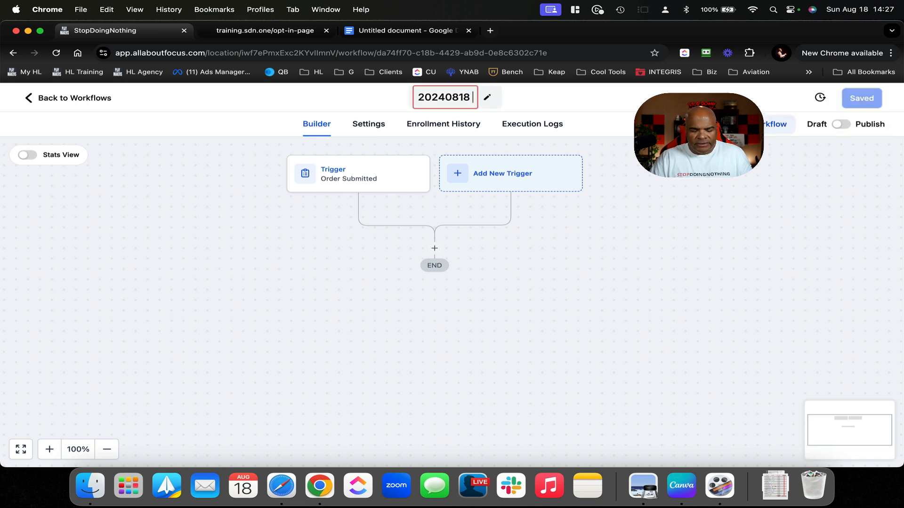
text( samepl)
key(BackSpace)
key(BackSpace)
key(BackSpace)
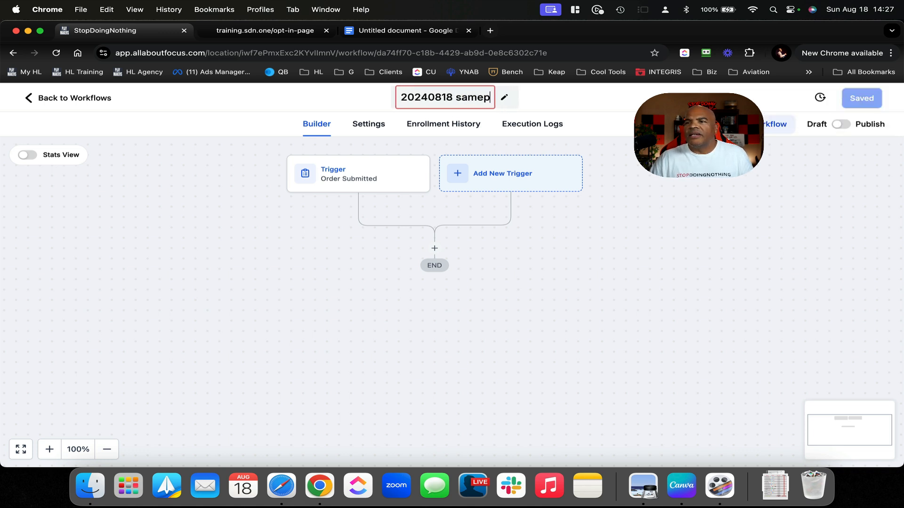
text(ple)
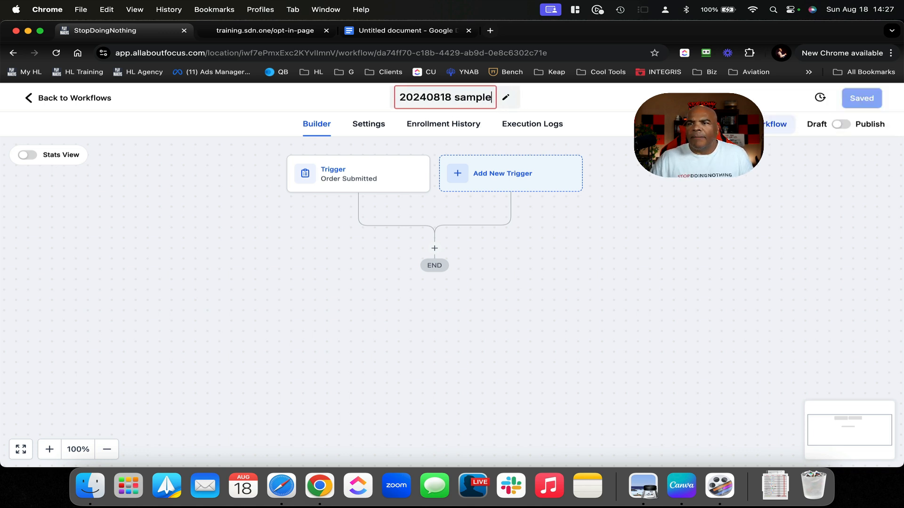
click(703, 230)
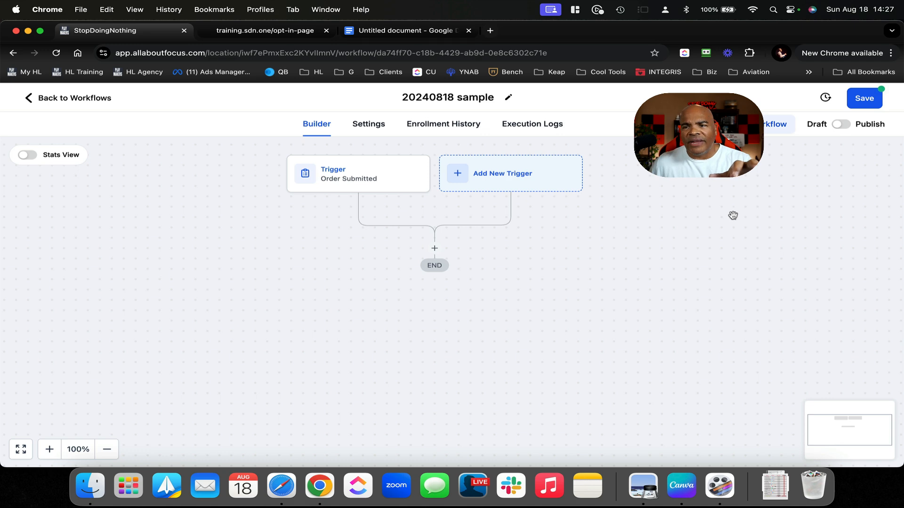
Add an Assign to user action after the trigger, assigning contacts to the first listed user
click(434, 248)
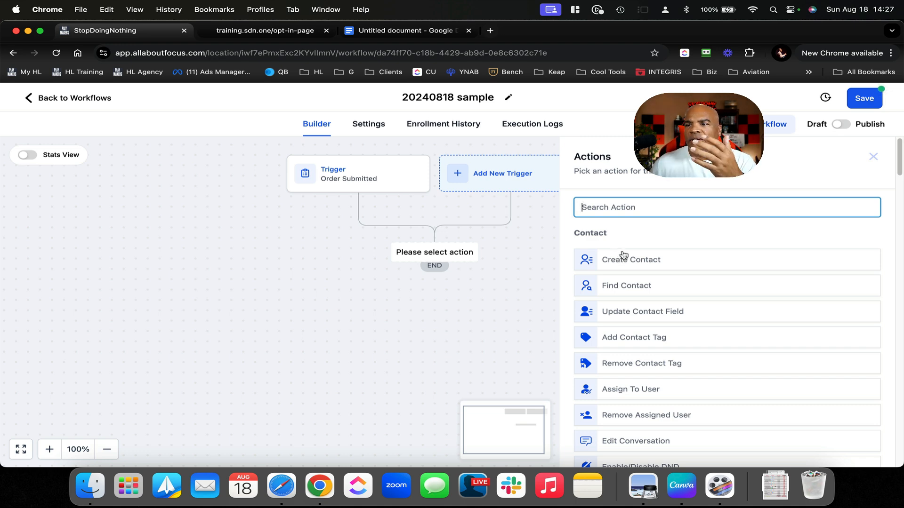
click(647, 384)
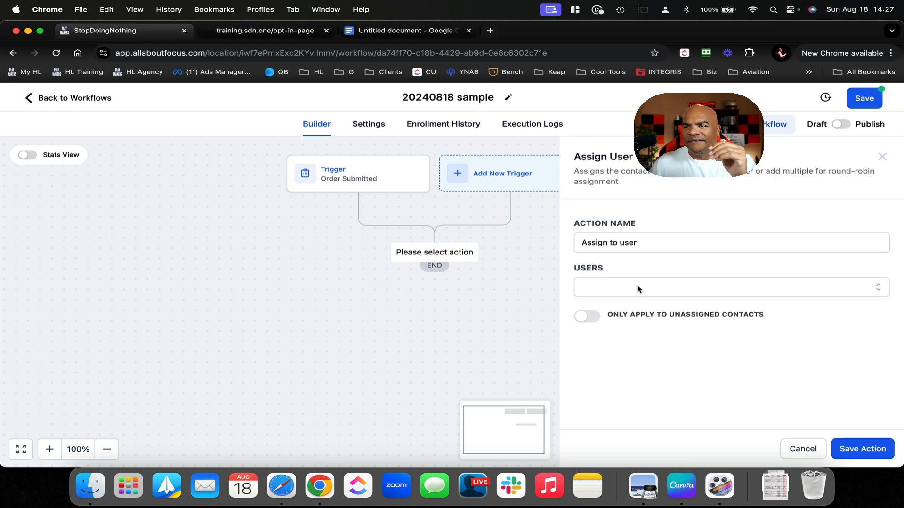
click(637, 288)
click(636, 310)
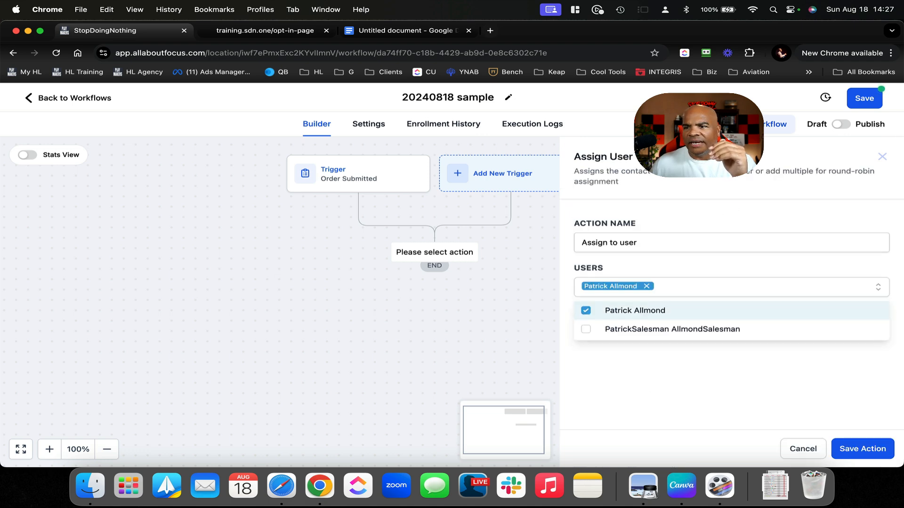
click(863, 447)
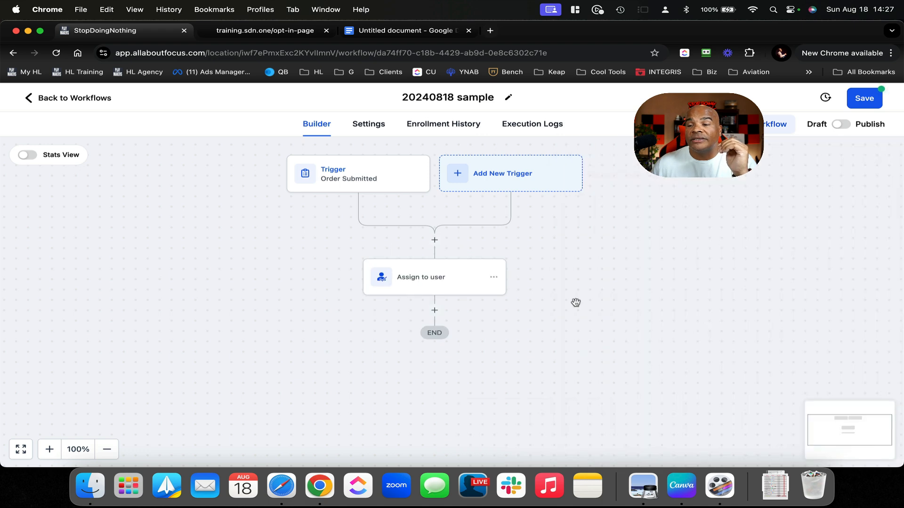
scroll(595, 319, down, 4)
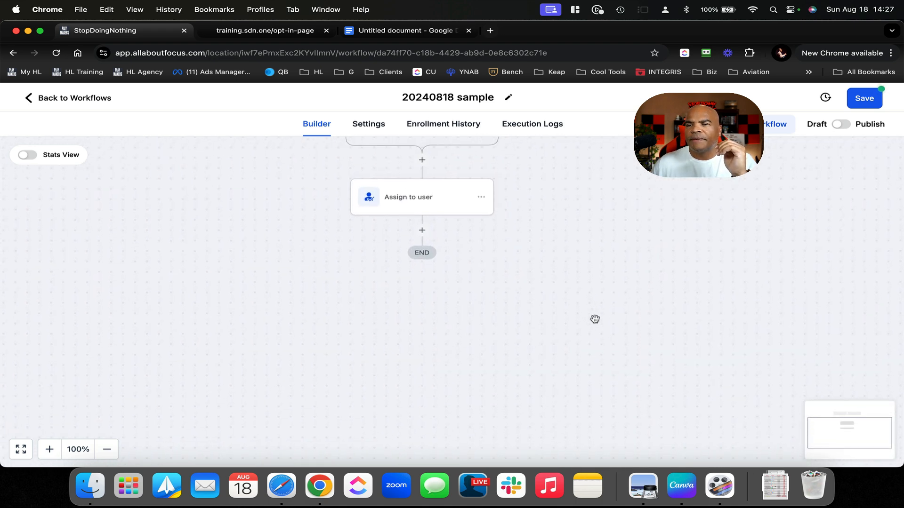
Add an Add To Notes step reading 'client made a purchase for {{order.total_cart_price}}'
click(422, 231)
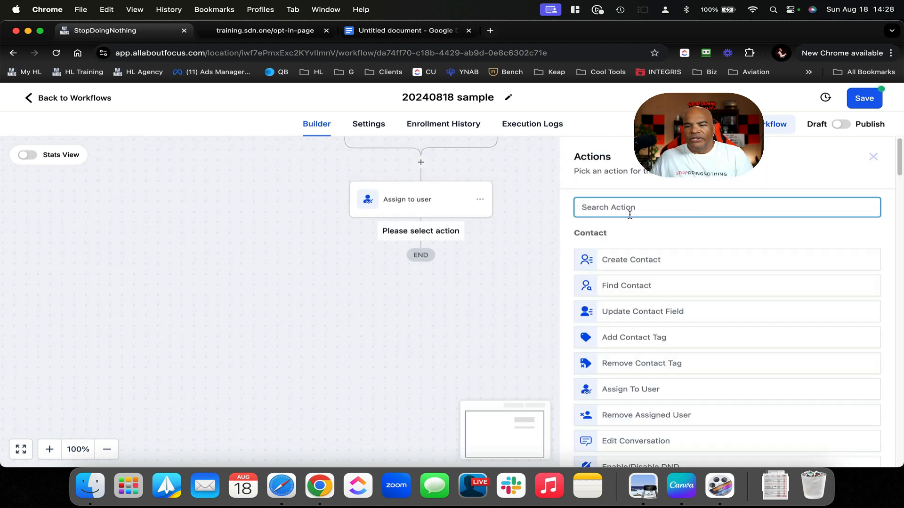
text(not)
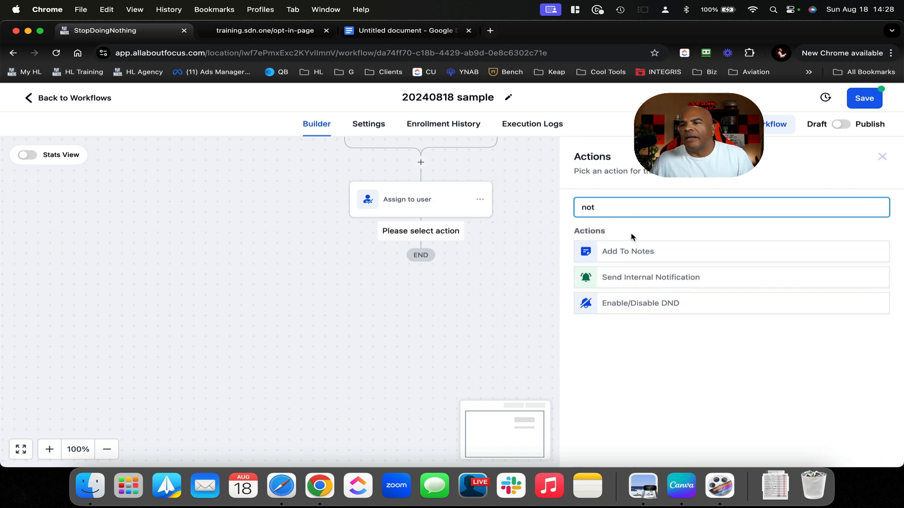
click(648, 251)
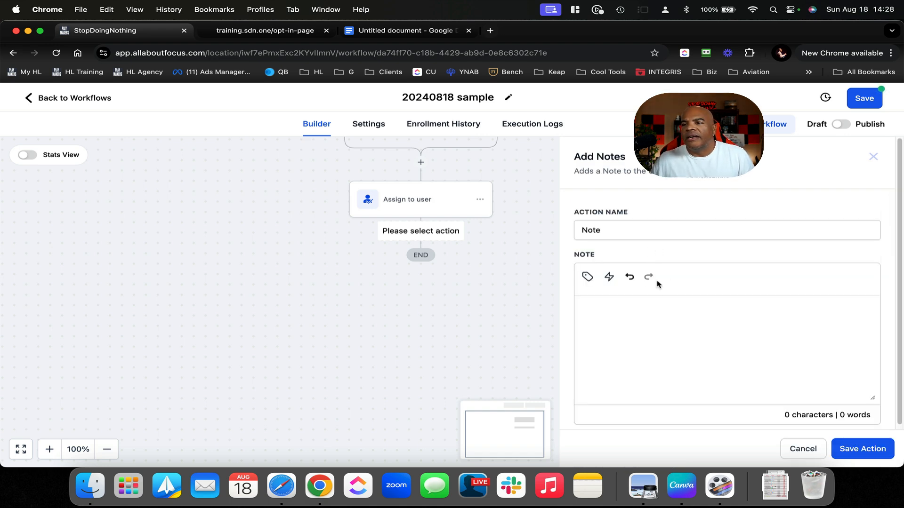
click(634, 315)
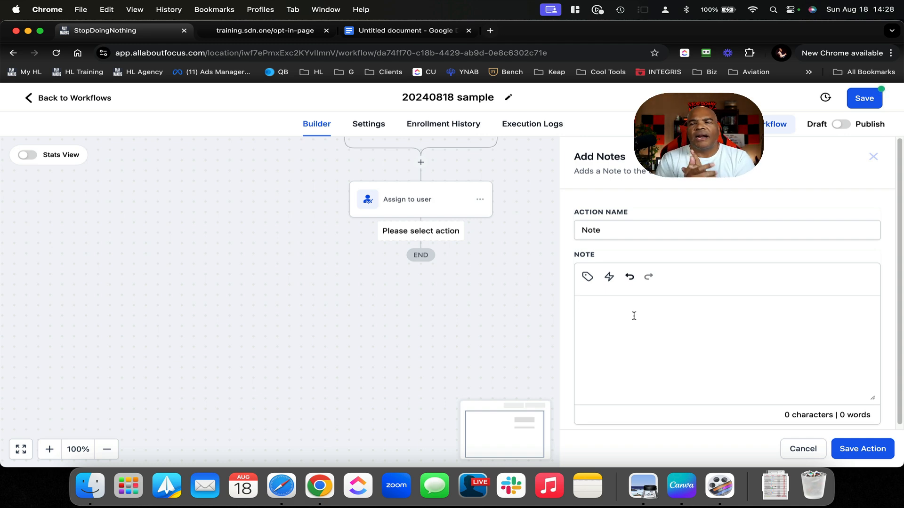
text(client maked)
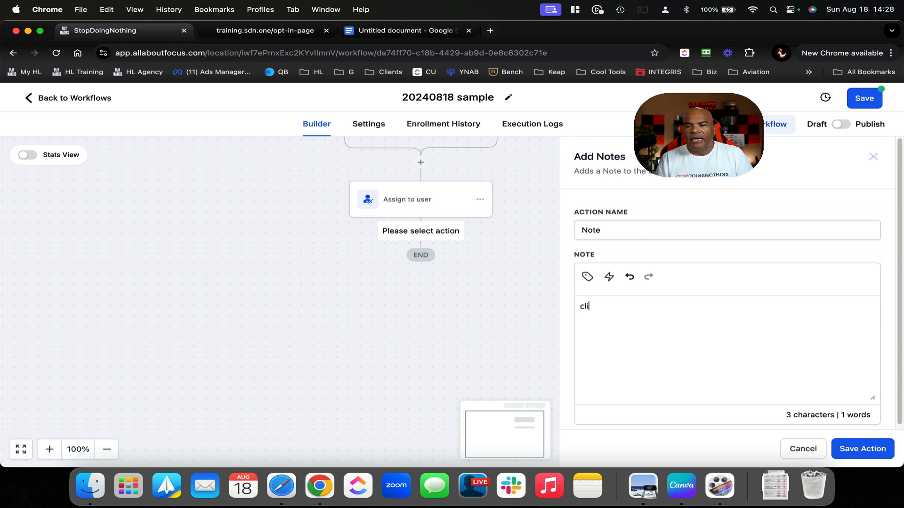
key(BackSpace)
key(BackSpace)
key(BackSpace)
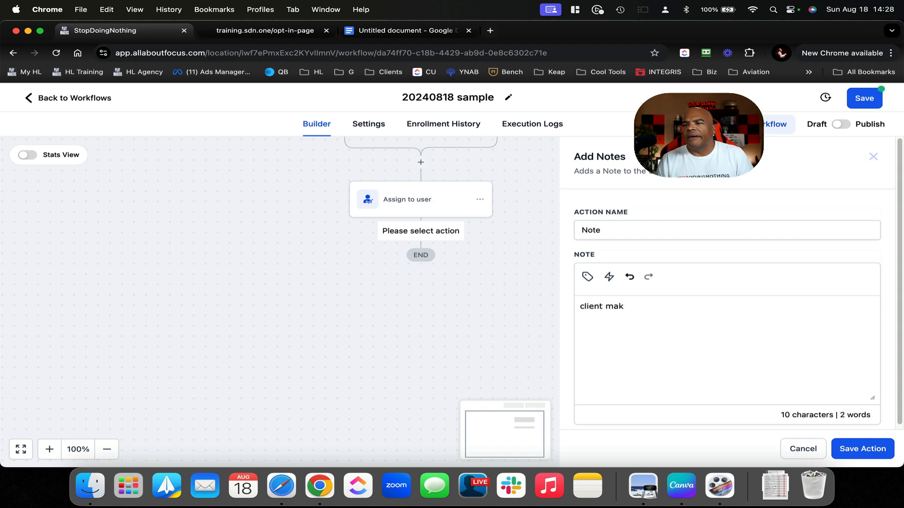
text(de a purchase for)
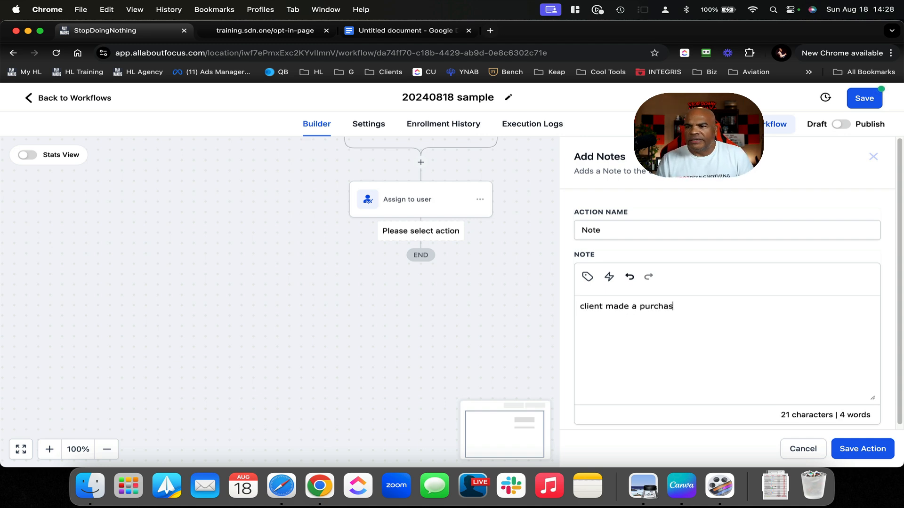
click(587, 277)
click(612, 238)
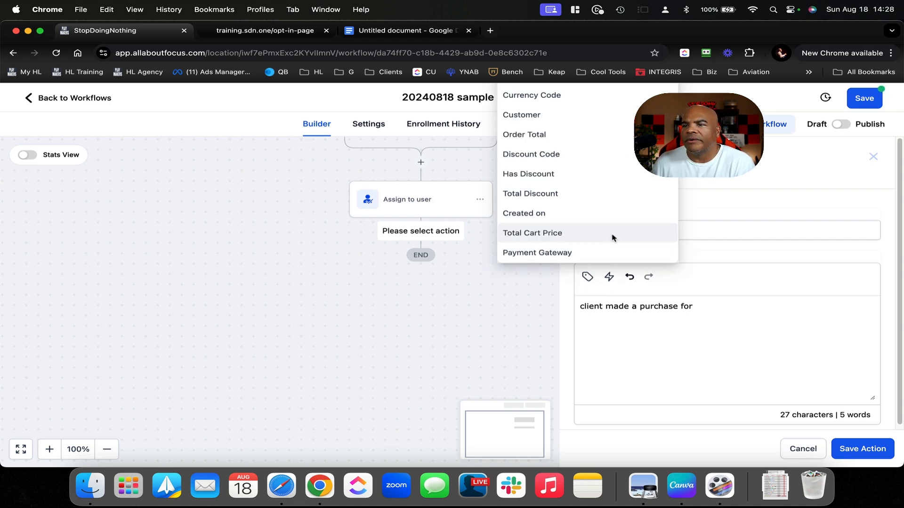
click(575, 234)
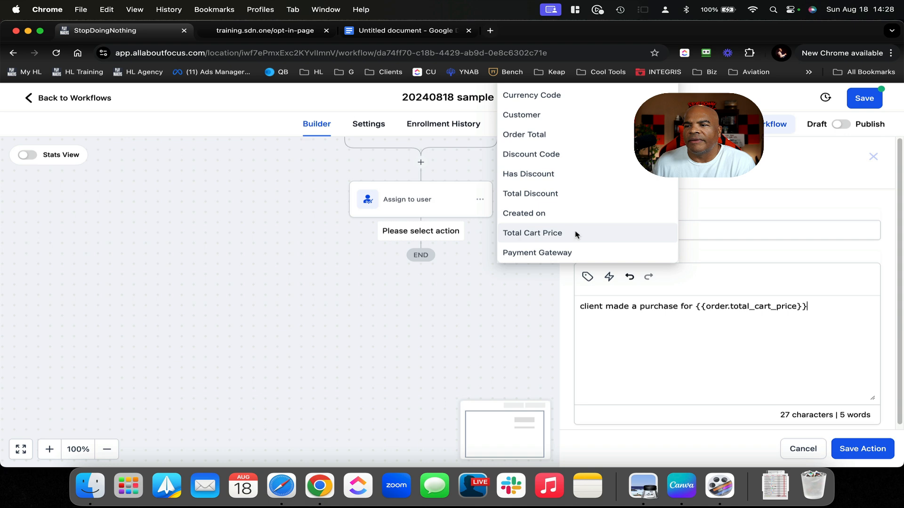
click(856, 446)
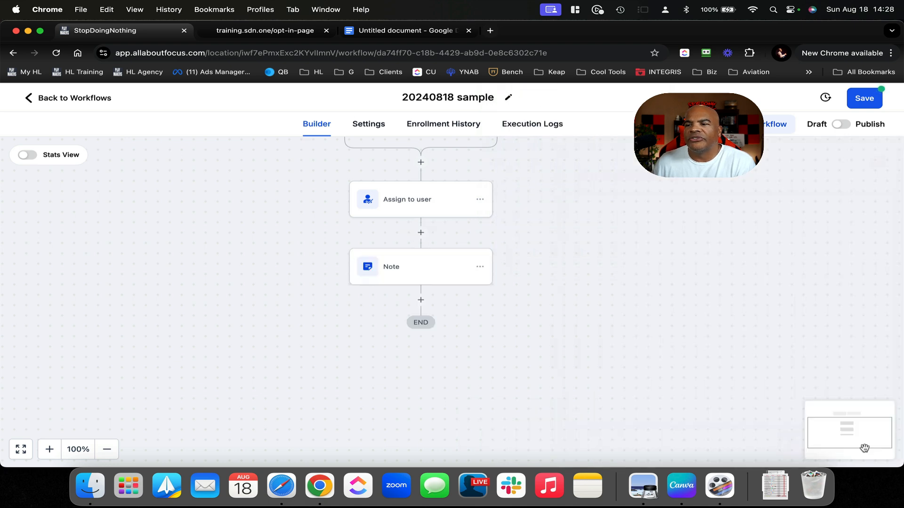
Add a Create/Update Opportunity step on Main Pipeline at the Pending Contract stage
click(421, 301)
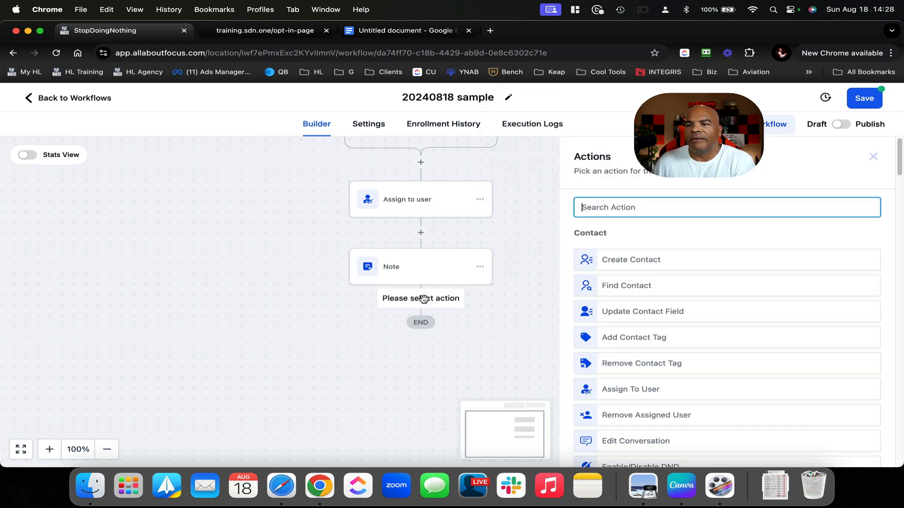
text(opp)
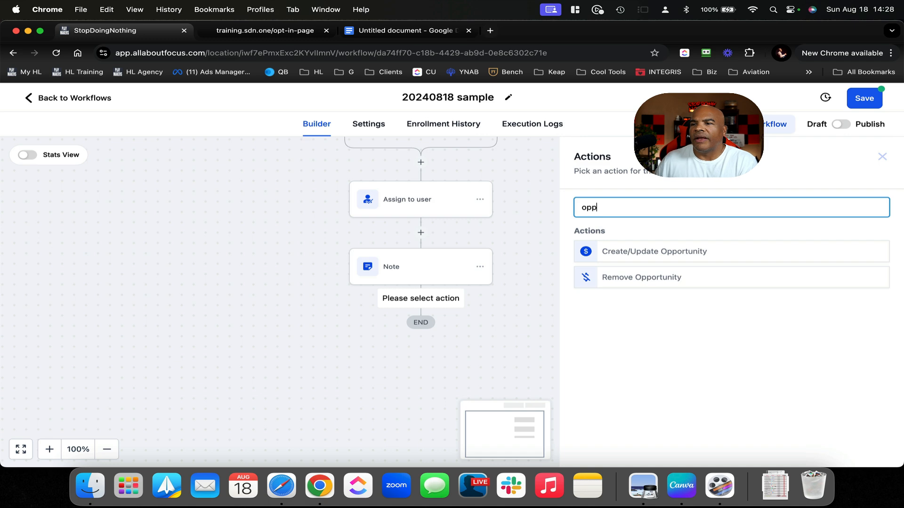
click(610, 250)
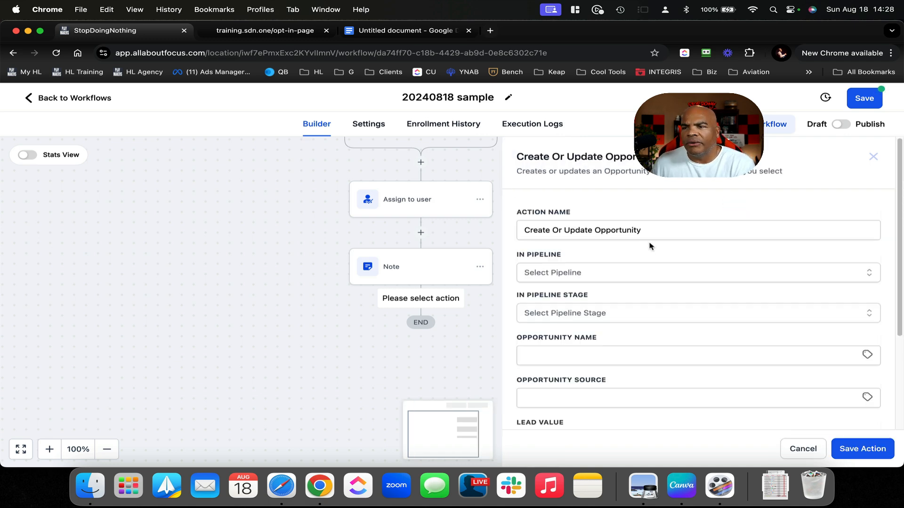
click(619, 278)
click(572, 321)
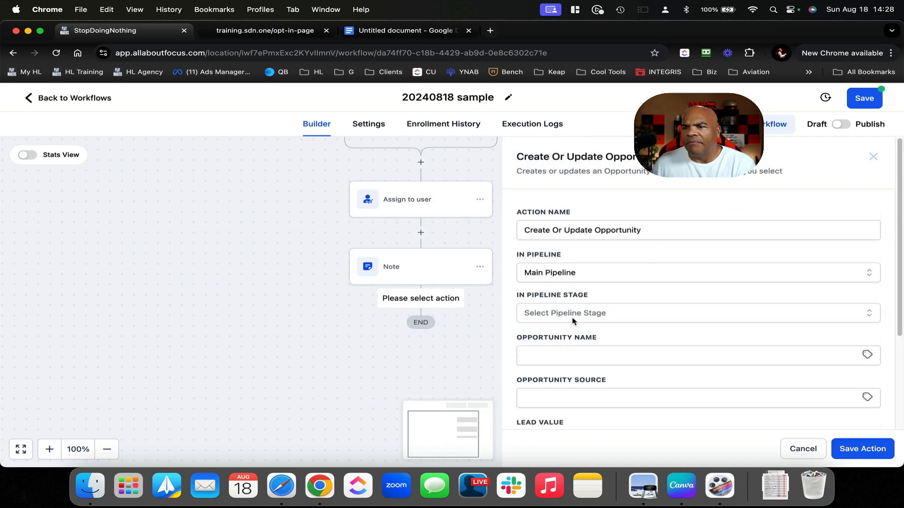
click(613, 314)
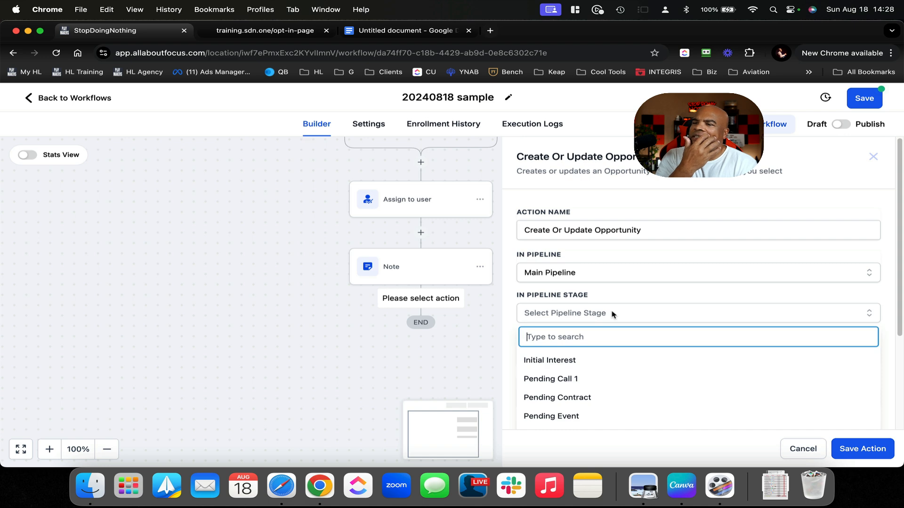
scroll(612, 314, down, 5)
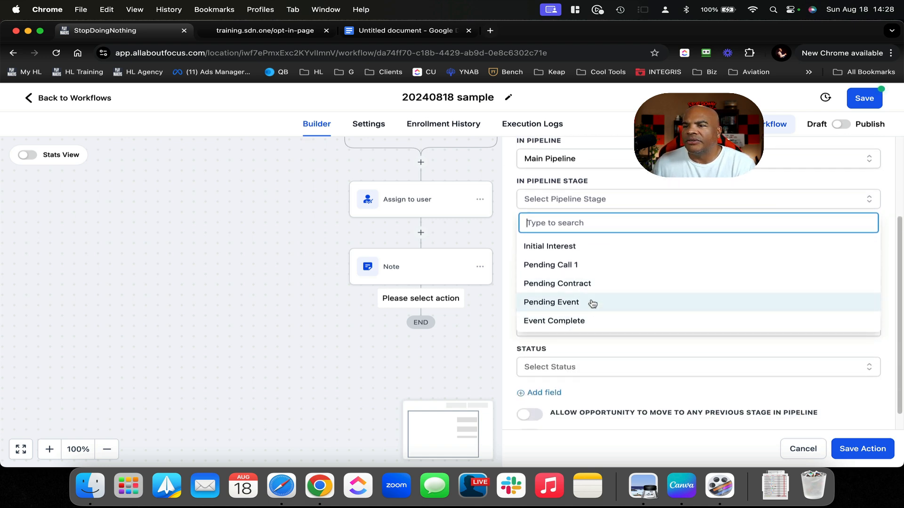
click(588, 283)
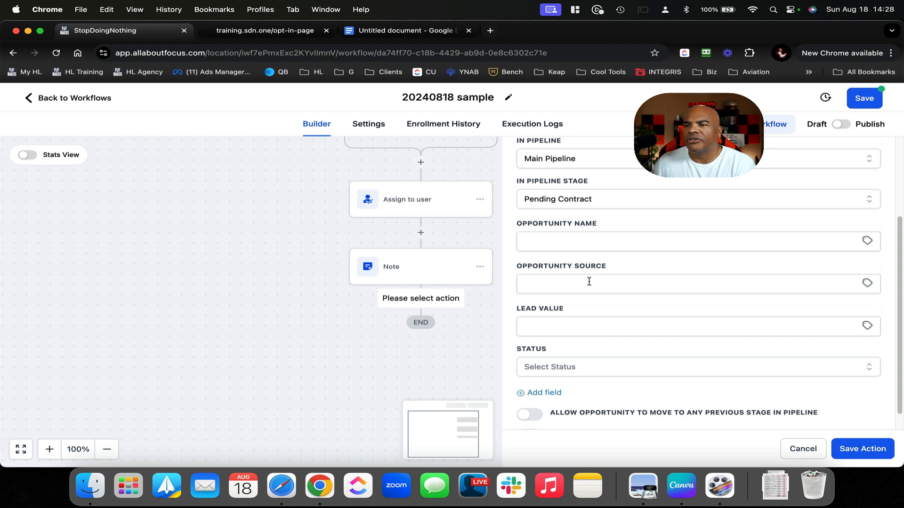
Set the opportunity status to won and lead value to Order Total, then save the step
scroll(614, 258, down, 1)
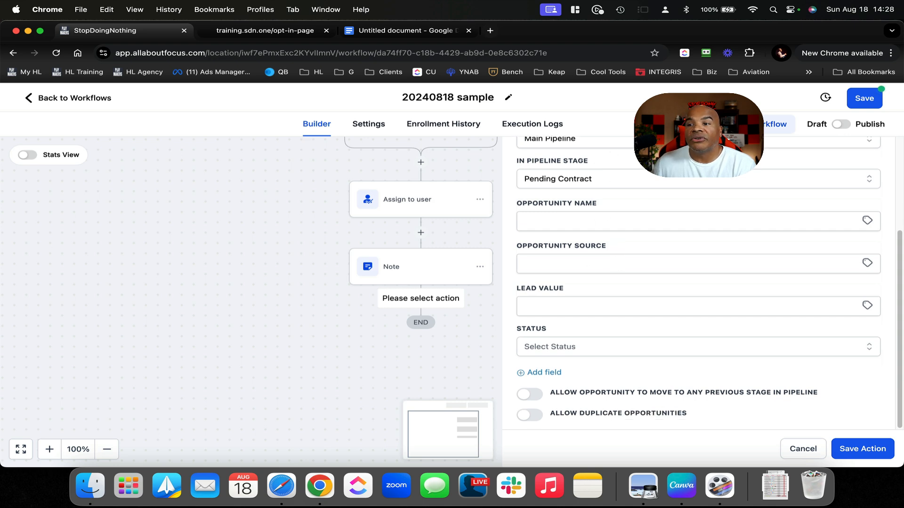
click(589, 347)
click(557, 387)
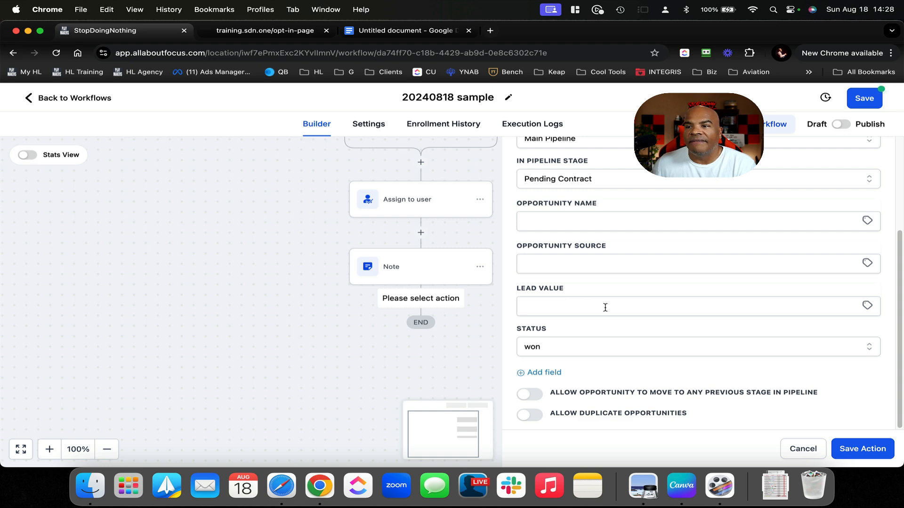
scroll(605, 307, up, 2)
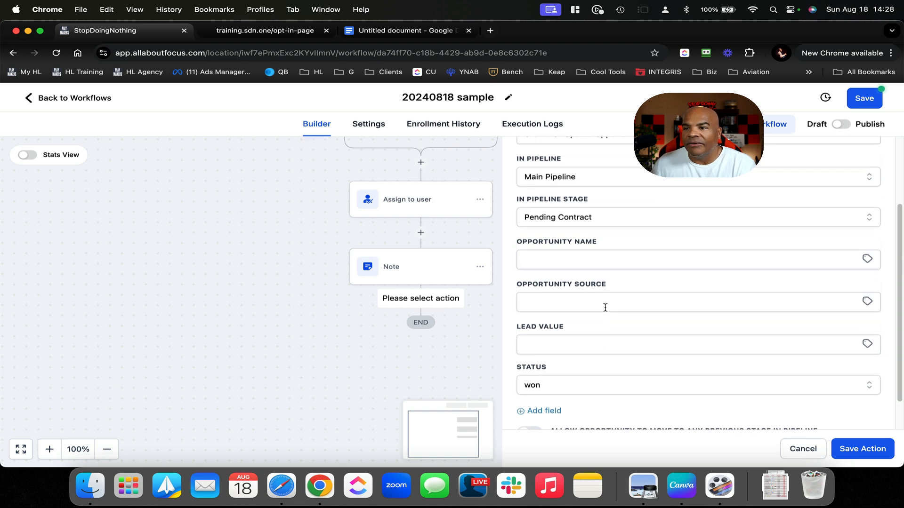
click(866, 348)
click(837, 397)
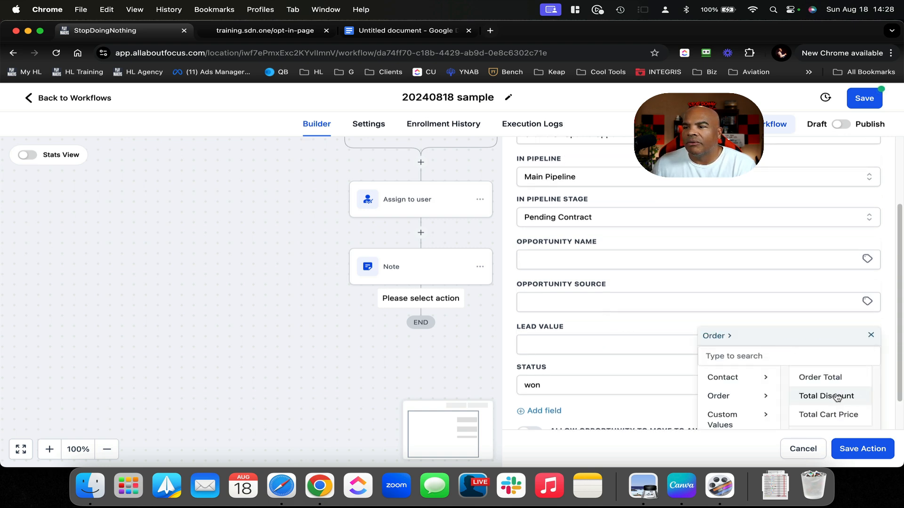
click(837, 378)
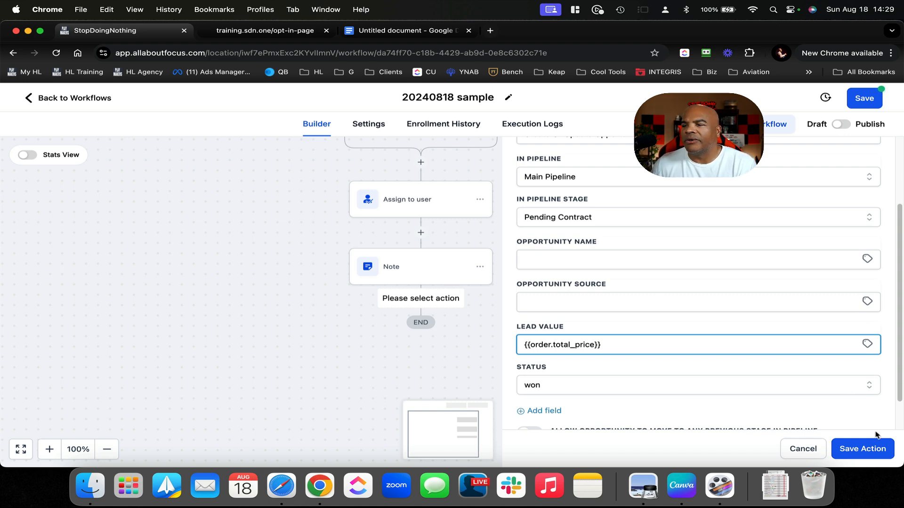
click(872, 453)
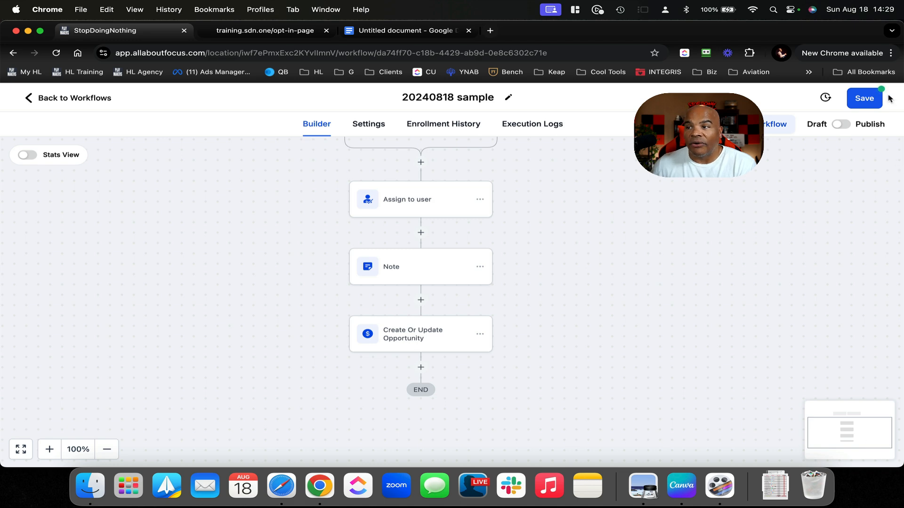
Save the workflow, switch it from Draft to Publish, and save again
click(864, 98)
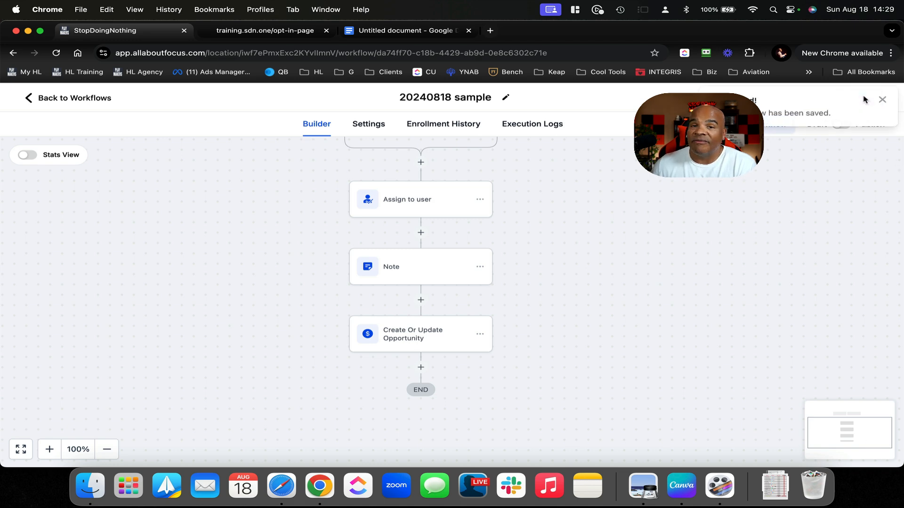
click(882, 99)
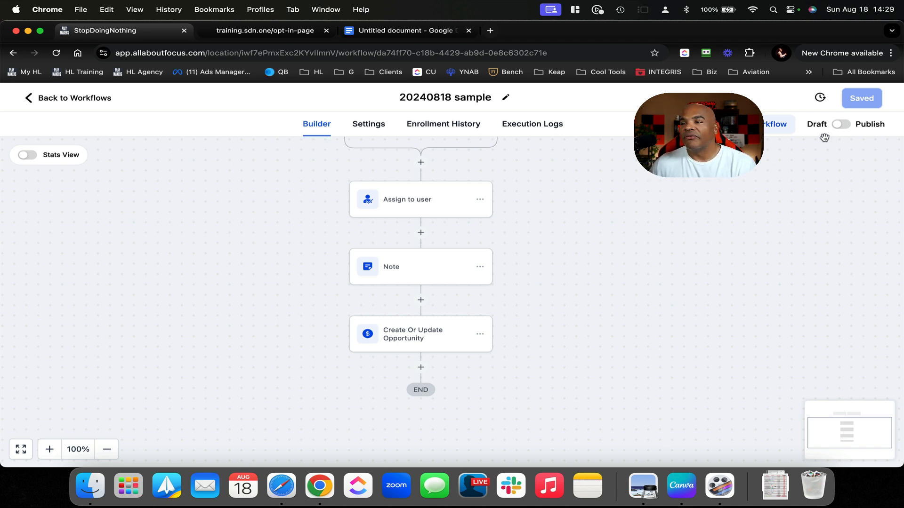
click(843, 124)
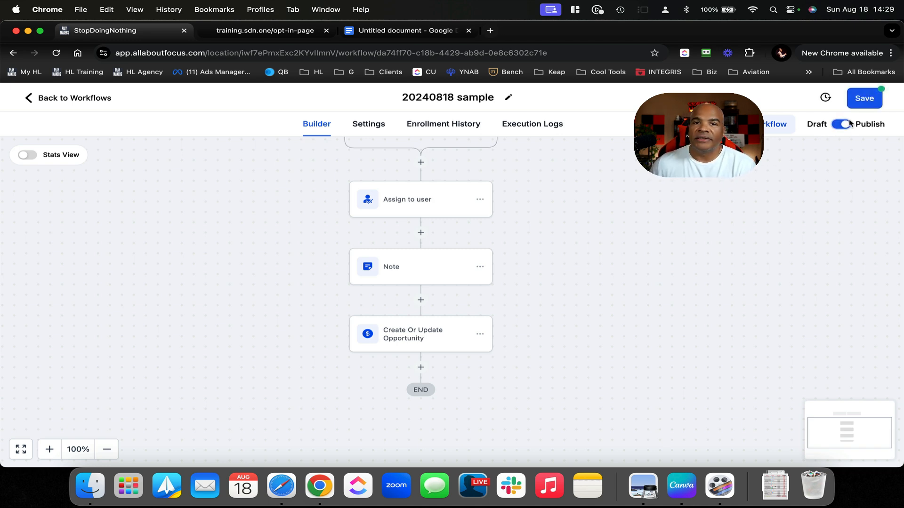
click(863, 99)
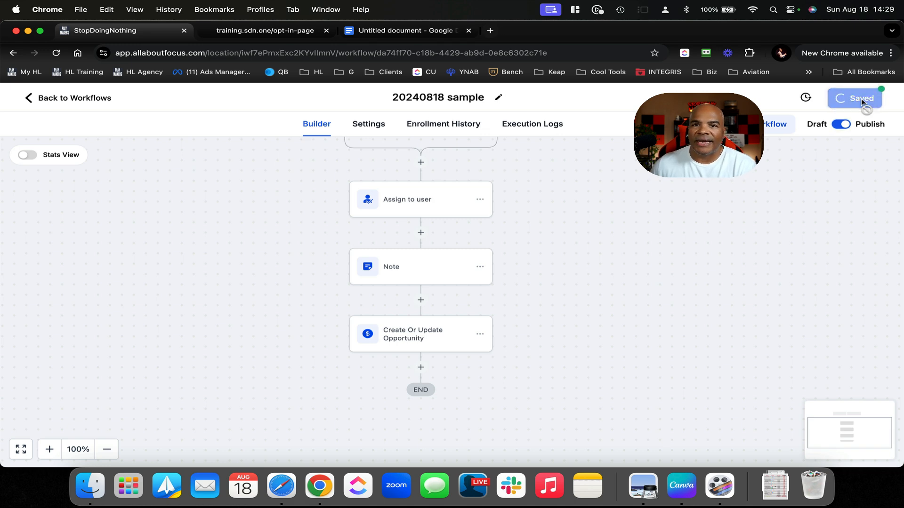
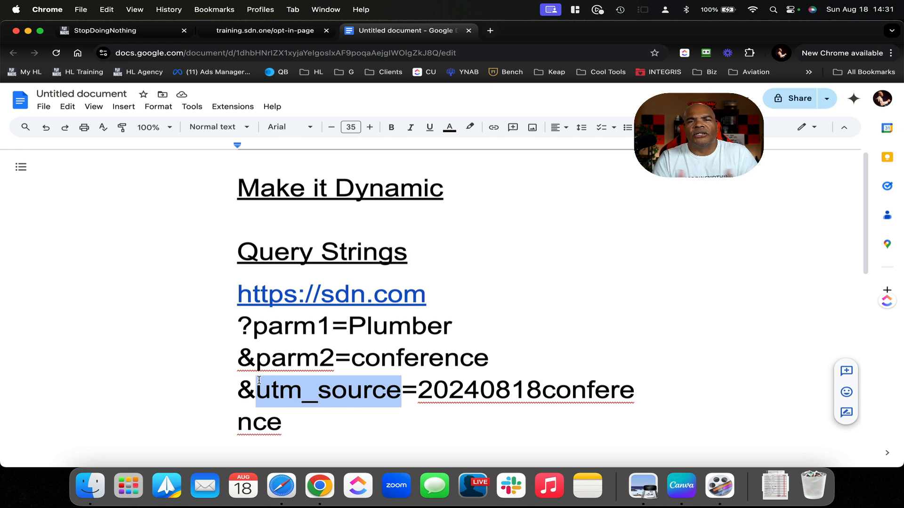
Open a new Chrome tab and browse the bookmarked client folders, including Biz, then close the list
click(490, 31)
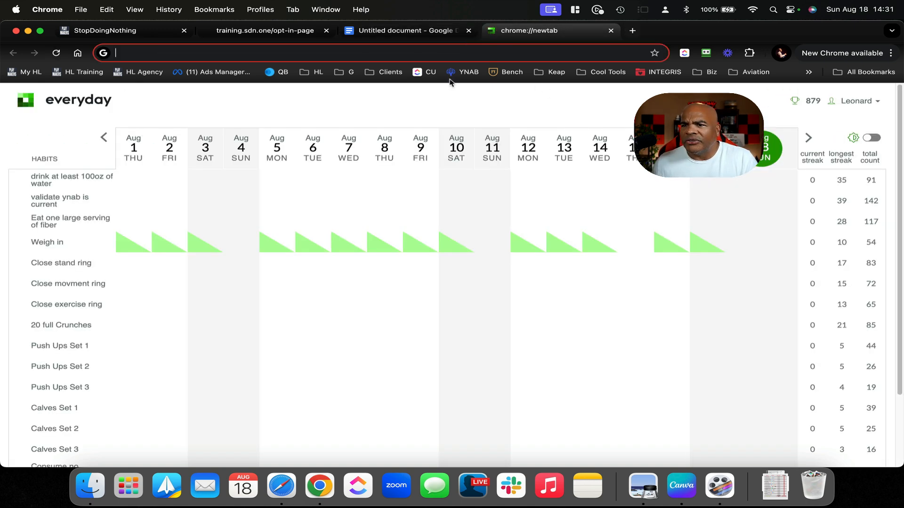
click(311, 74)
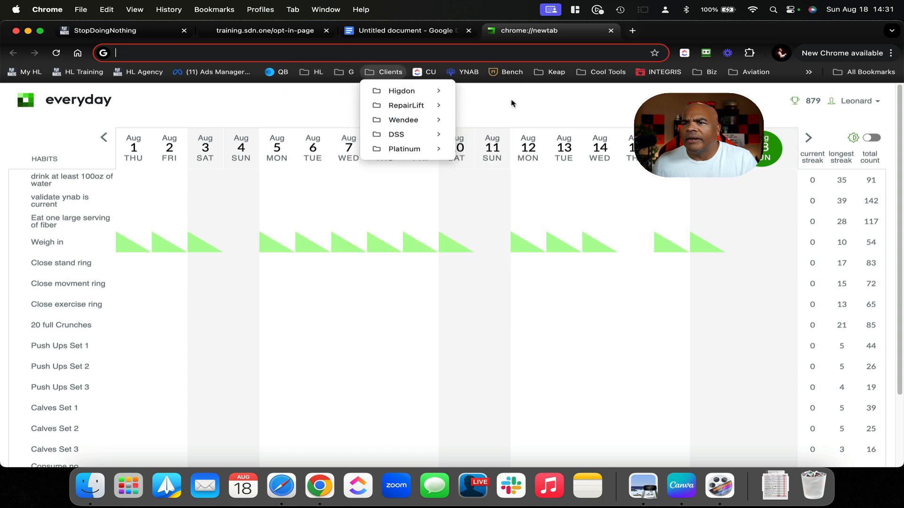
click(504, 100)
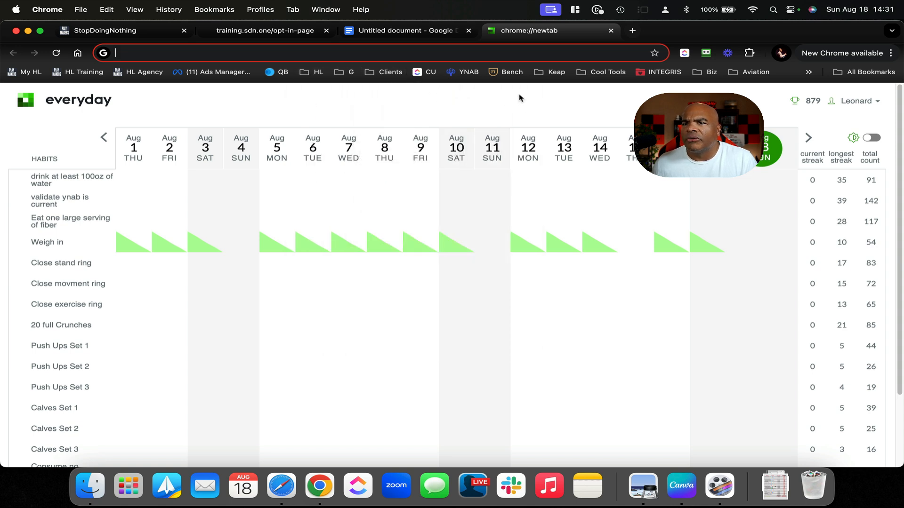
click(711, 72)
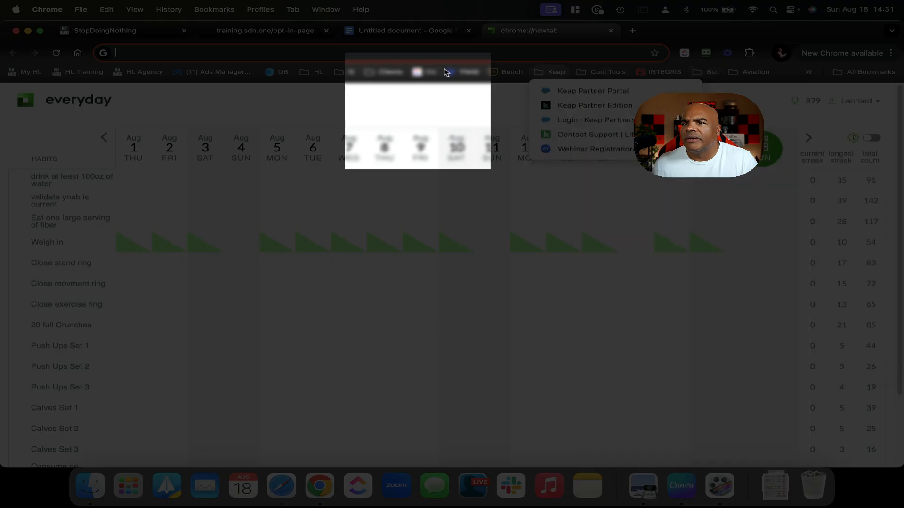
mouse_move(376, 72)
click(205, 107)
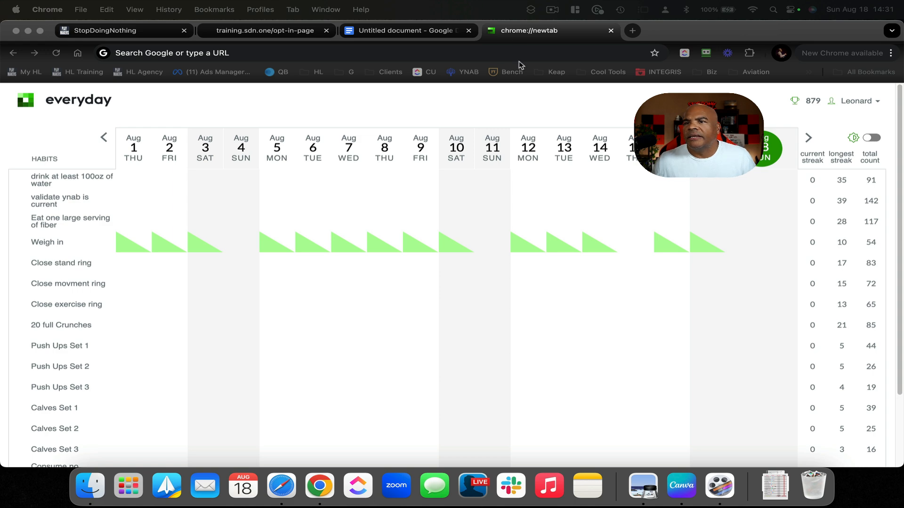
Load utmbuilder.net in the new tab, scroll through its form, then return to the Query Strings notes
click(507, 52)
text(https://utmbuilder.net)
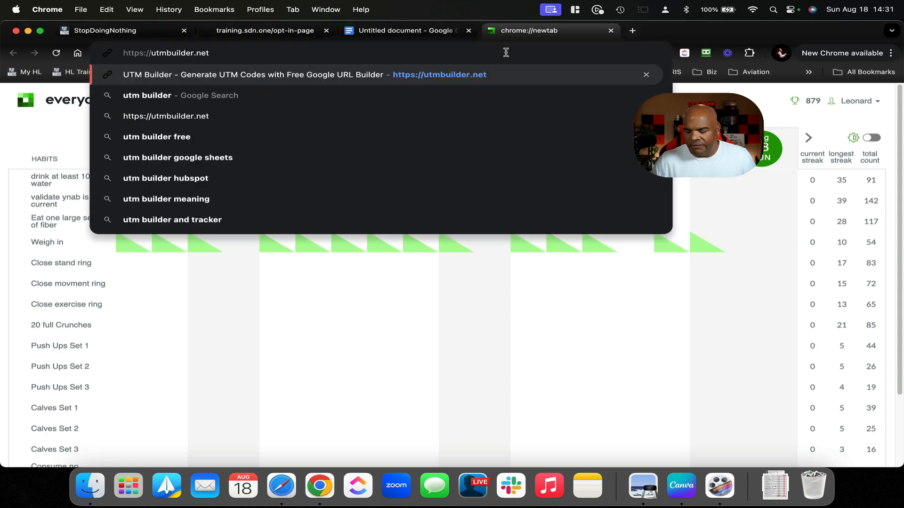
key(Return)
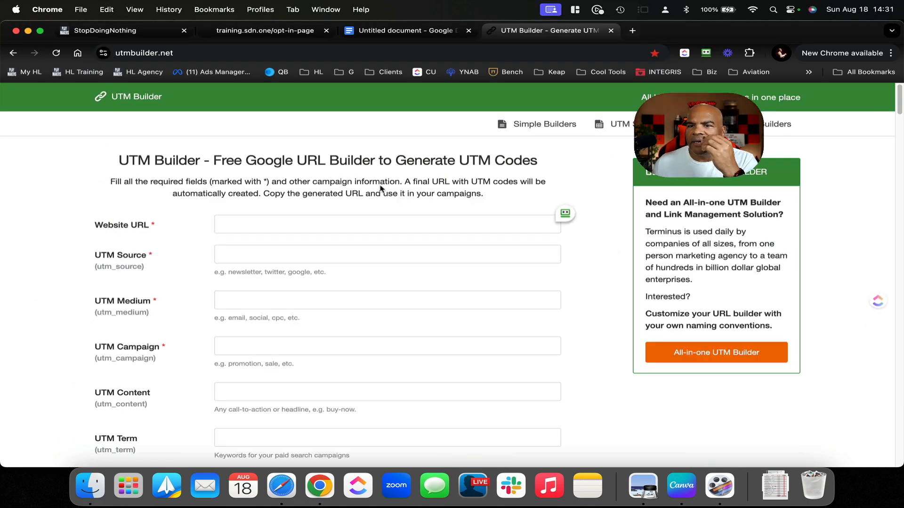
scroll(329, 268, down, 5)
scroll(329, 268, up, 3)
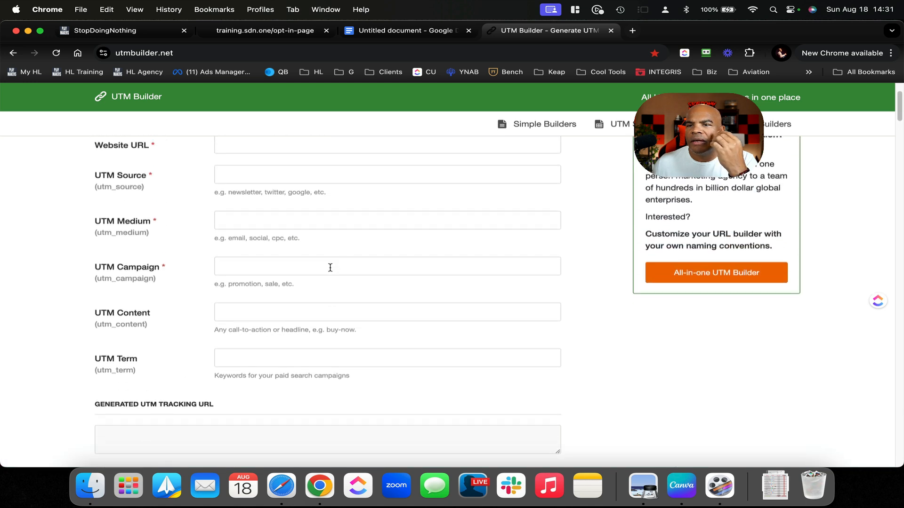
scroll(283, 215, up, 2)
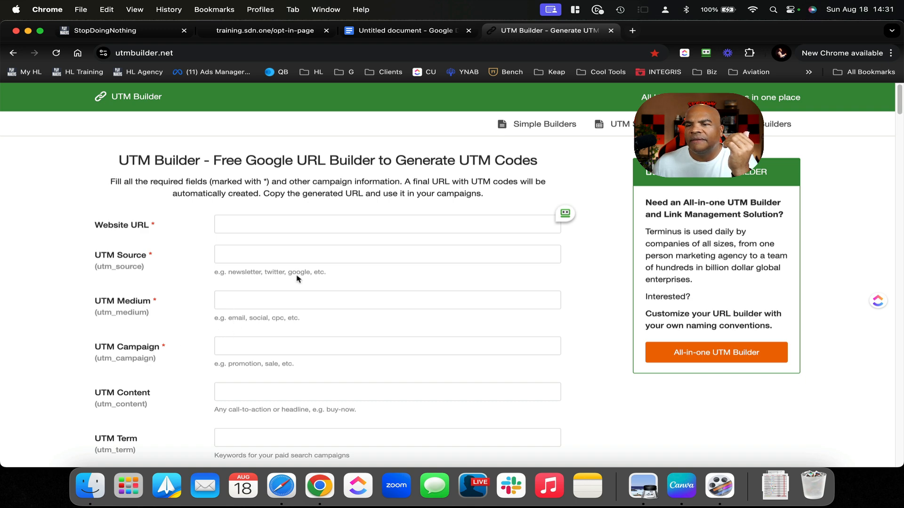
click(431, 31)
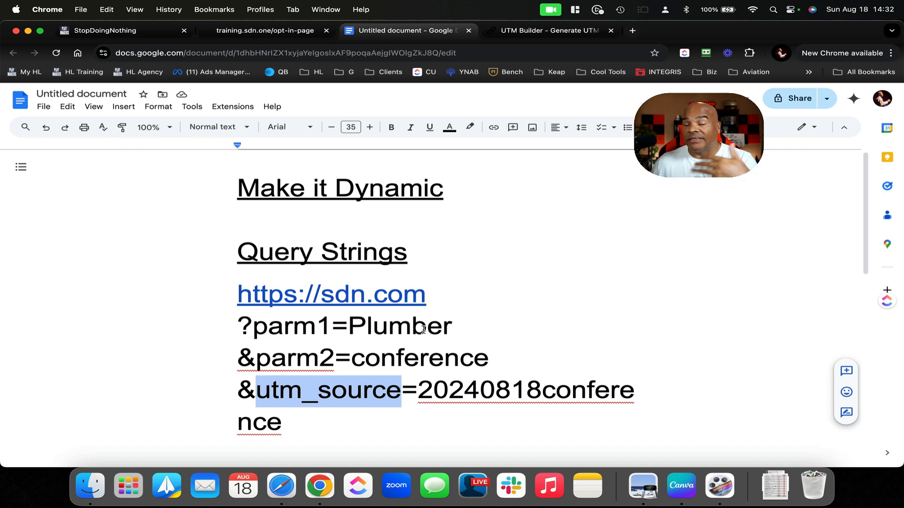
Highlight the parm1 and parm2 parameter names in the Query Strings notes
double_click(480, 324)
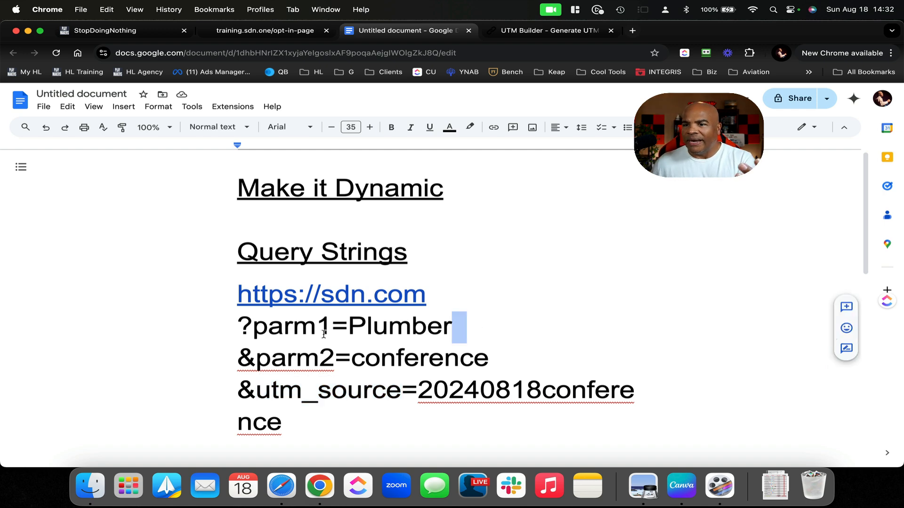
double_click(306, 328)
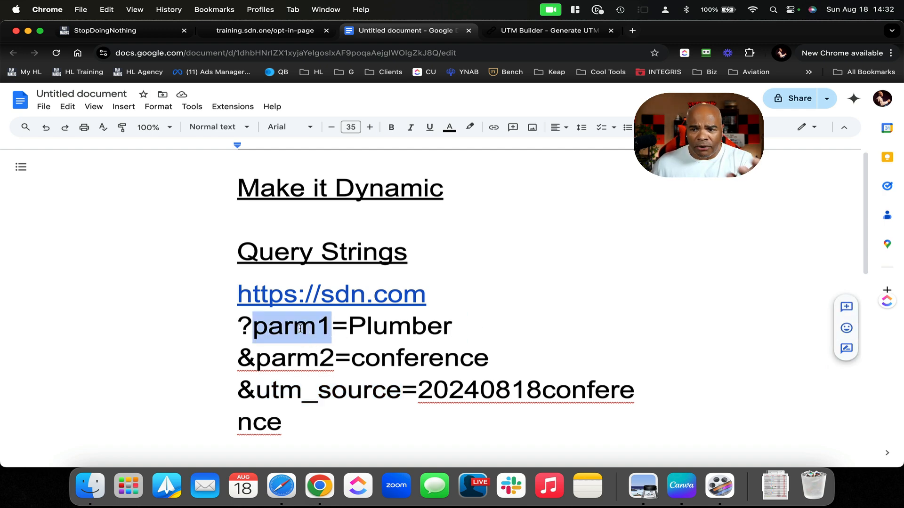
click(302, 357)
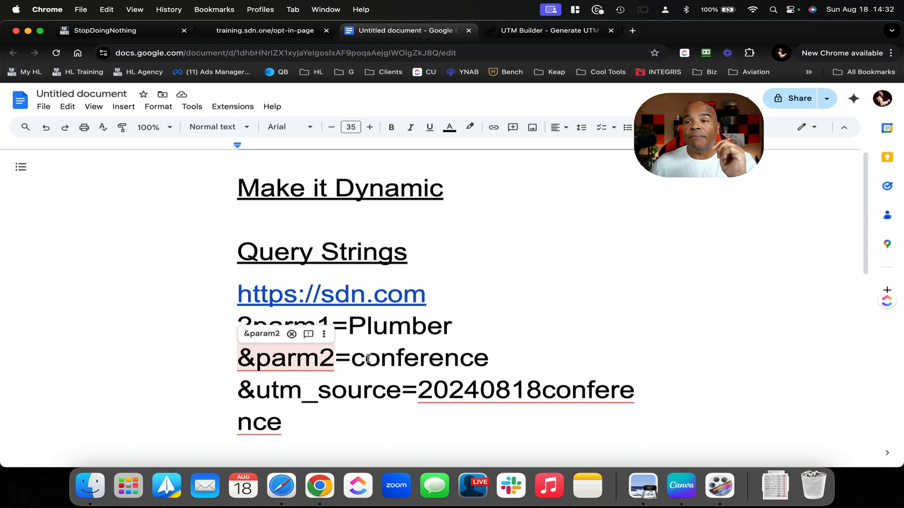
Reload the training.sdn.one opt-in page with ?parm1=Plumber appended, then go back to the workflow
click(279, 34)
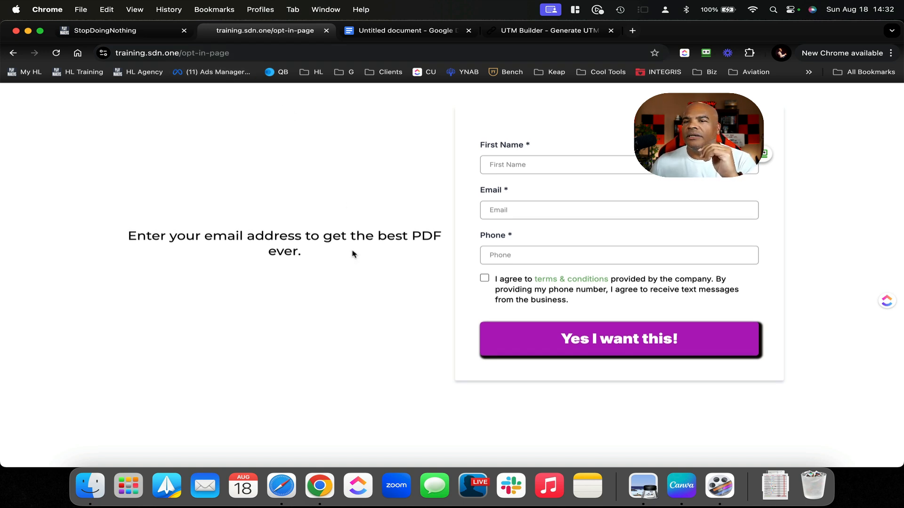
click(273, 50)
click(279, 50)
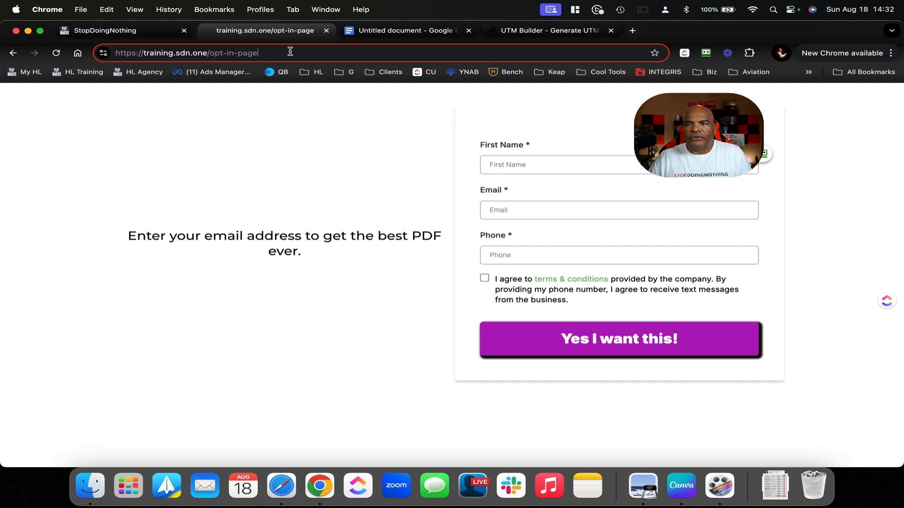
text(?)
key(Return)
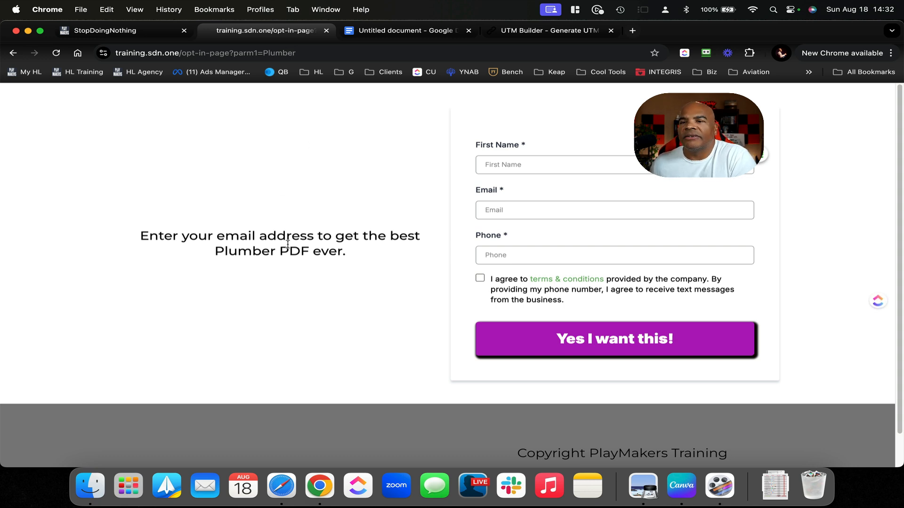
scroll(497, 295, down, 2)
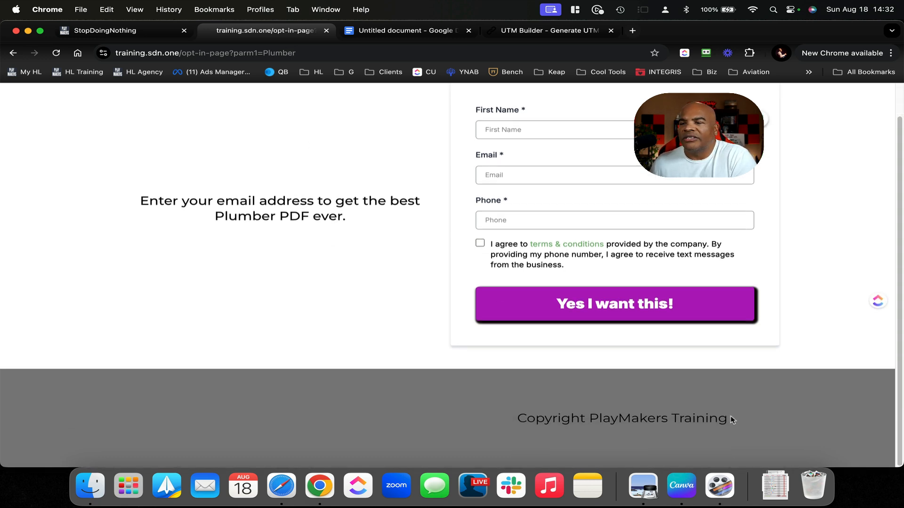
drag(725, 426, 595, 415)
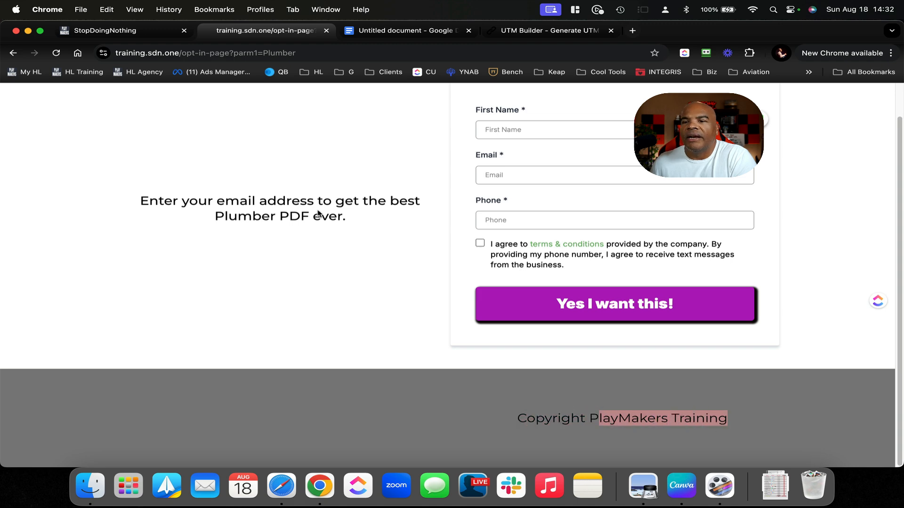
click(334, 202)
click(158, 31)
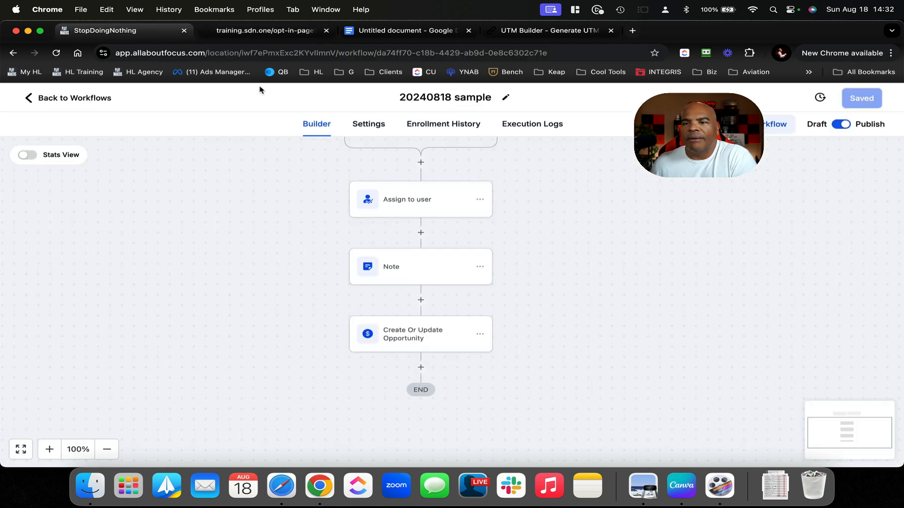
Open training.sdn.one's Opt-in Page in the page builder via Sites > Websites, then switch to the notes
click(97, 98)
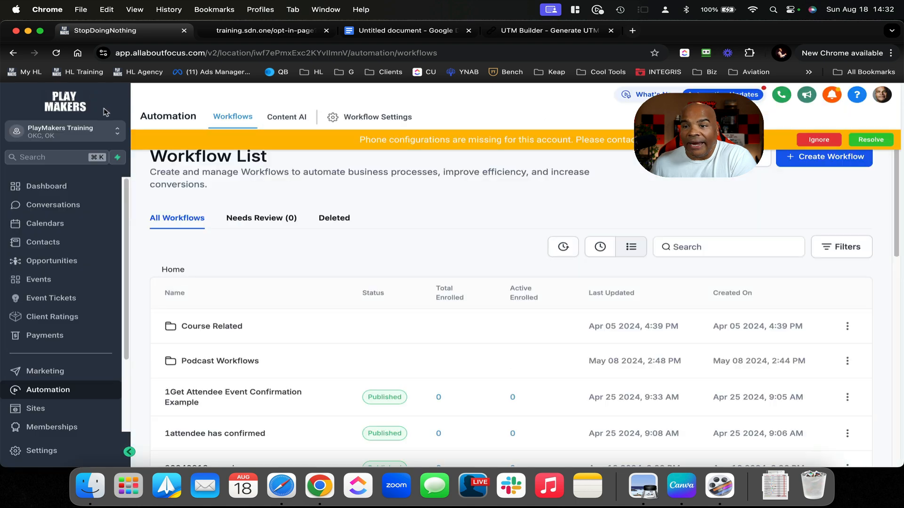
click(35, 408)
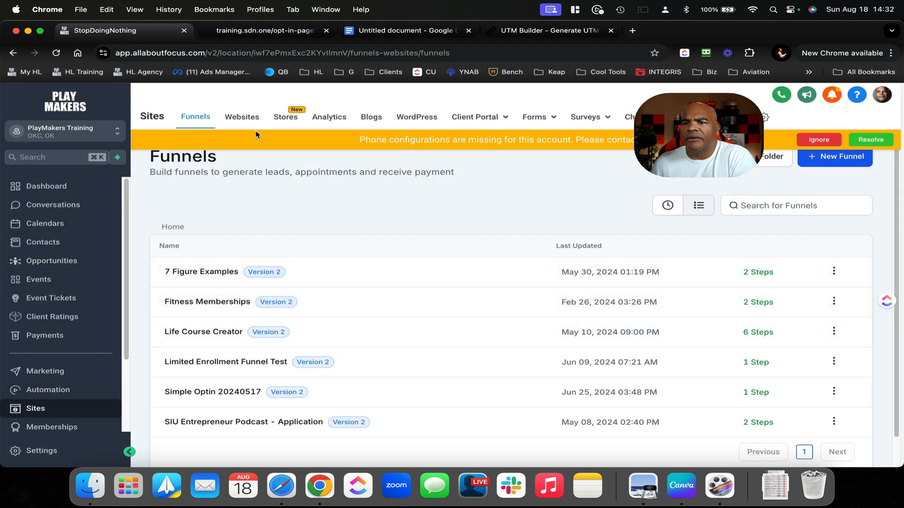
click(246, 118)
click(222, 394)
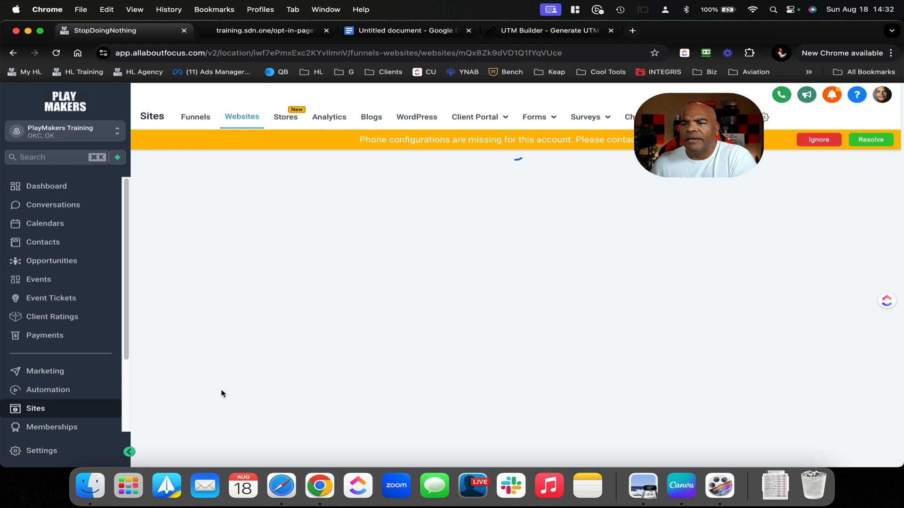
scroll(612, 320, down, 5)
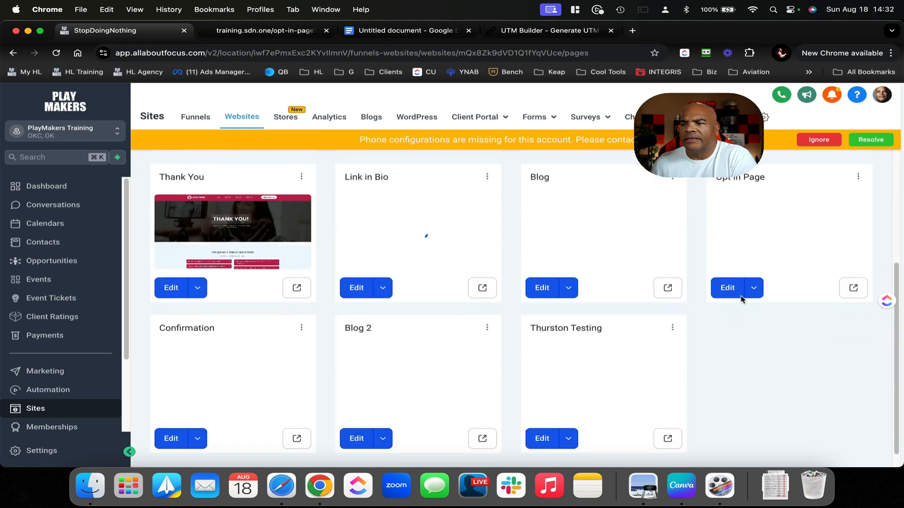
click(725, 287)
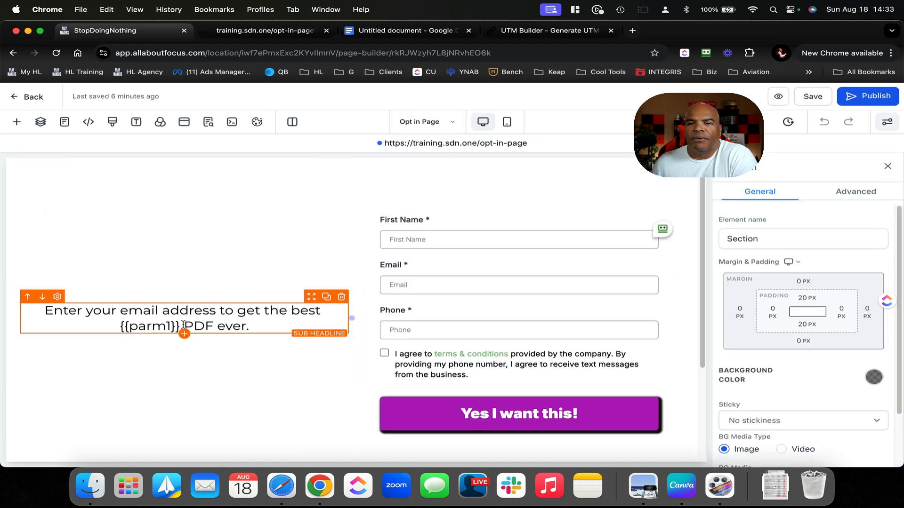
click(405, 30)
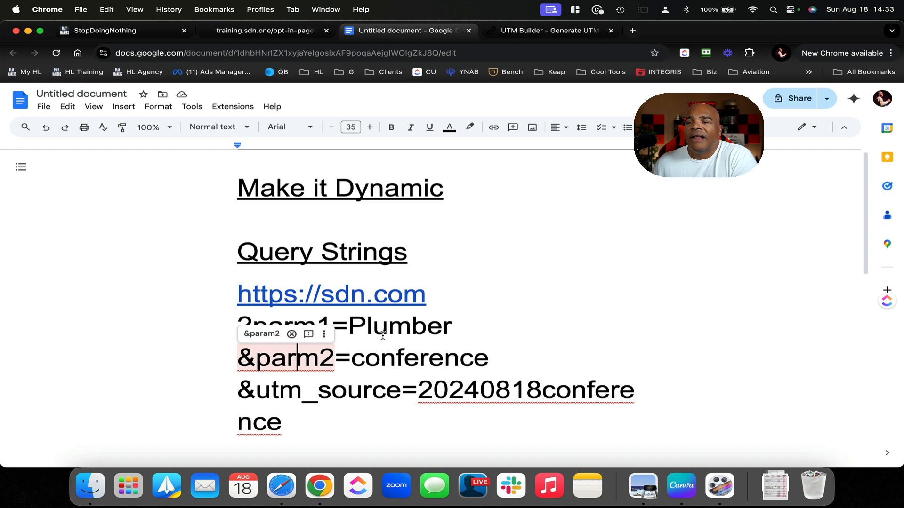
Glance at the UTM Builder form, then bring back the opt-in page with the Plumber headline
click(571, 34)
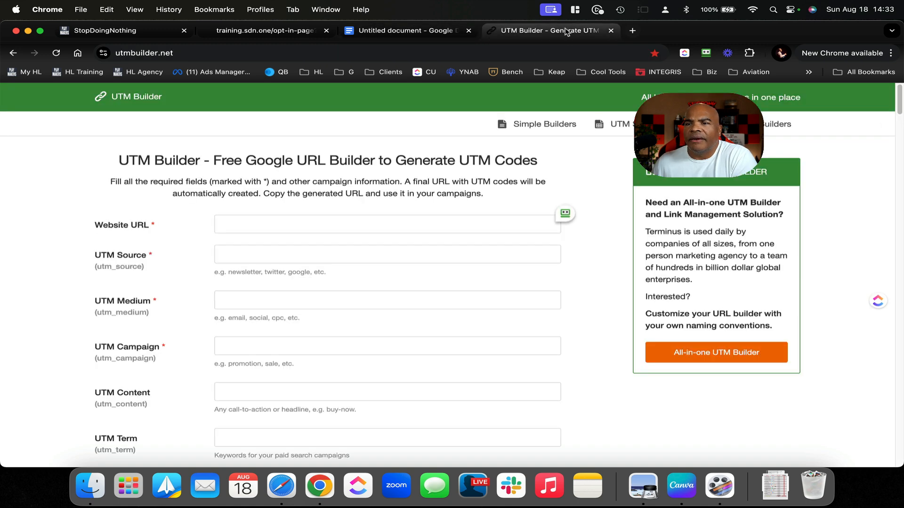
click(304, 32)
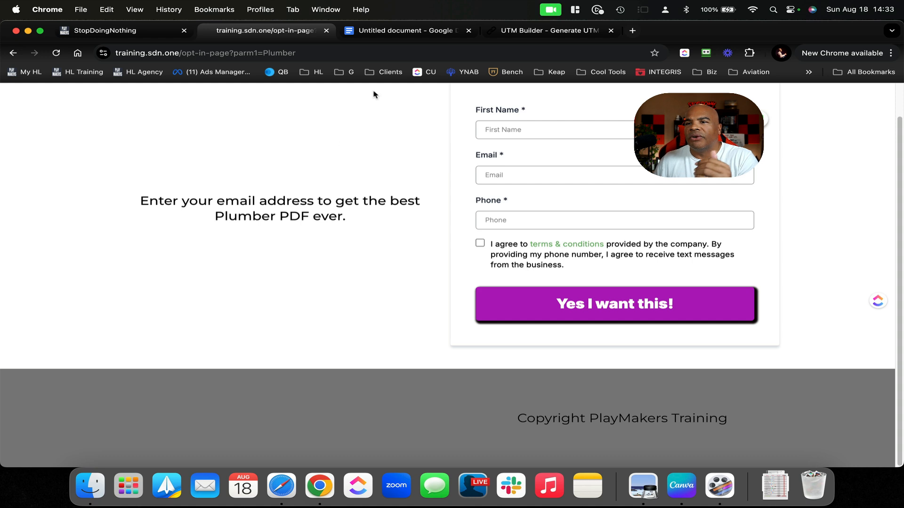
Compare the Plumber and utm_source notes with the live opt-in page, then return to the Opt-in Page builder
click(397, 31)
double_click(459, 343)
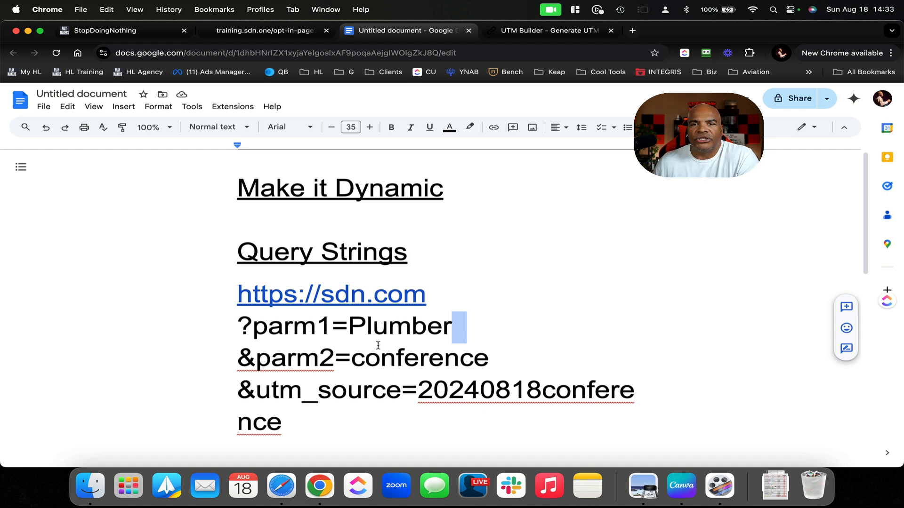
click(301, 33)
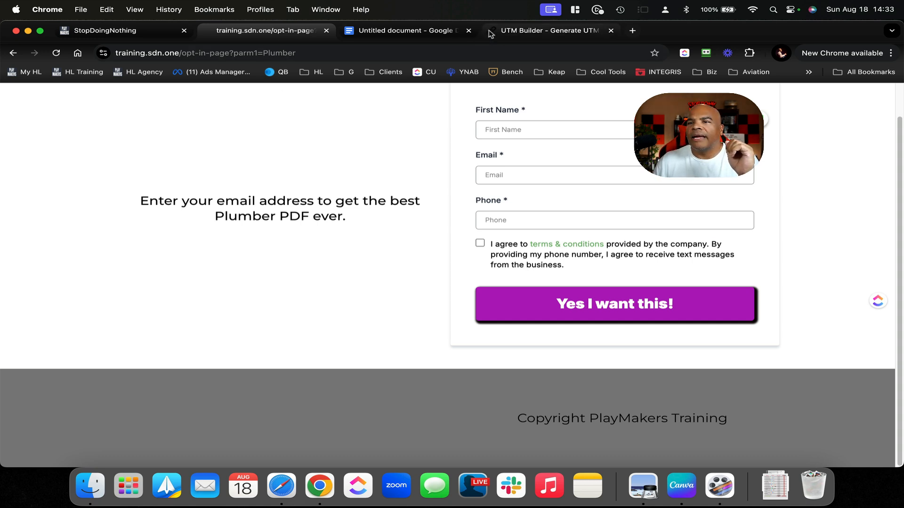
click(432, 32)
click(459, 257)
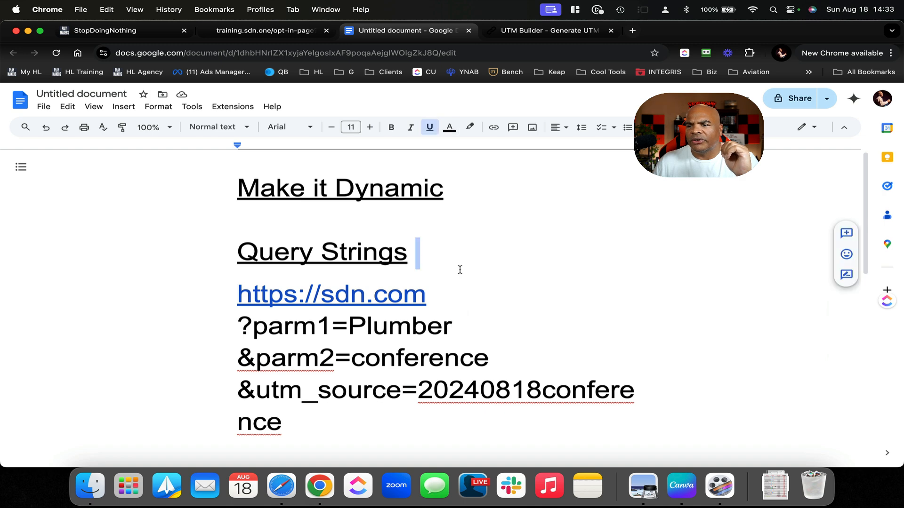
click(343, 405)
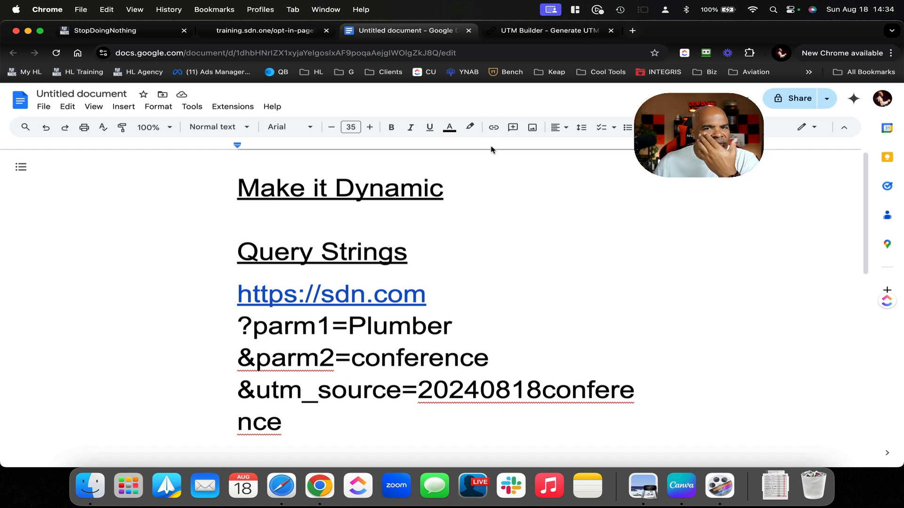
click(288, 33)
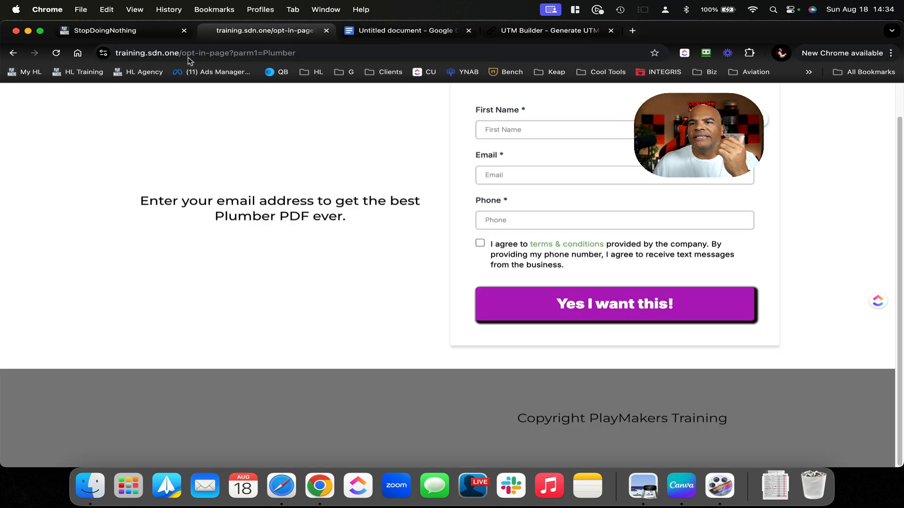
click(166, 28)
scroll(463, 220, down, 2)
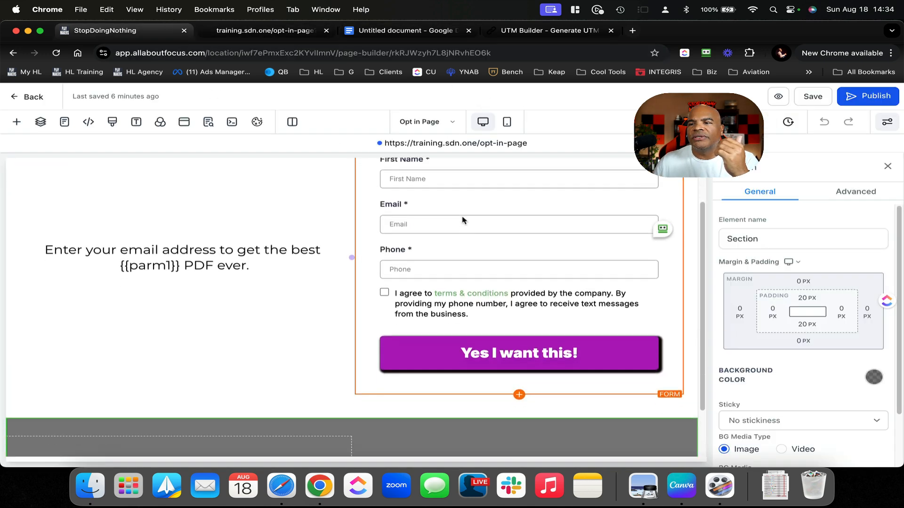
View the opt-in form's settings in the builder, then check the live 'best Plumber PDF ever' headline
scroll(462, 220, up, 1)
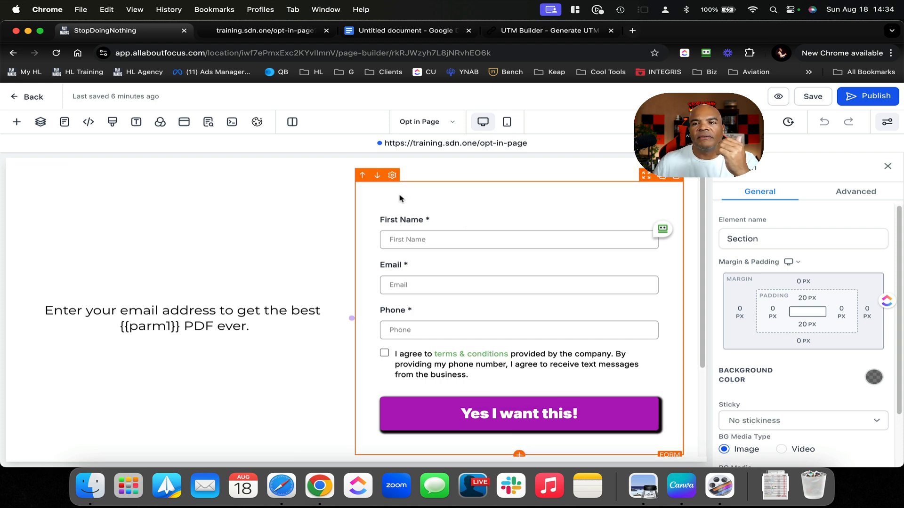
scroll(411, 245, down, 5)
scroll(411, 245, up, 5)
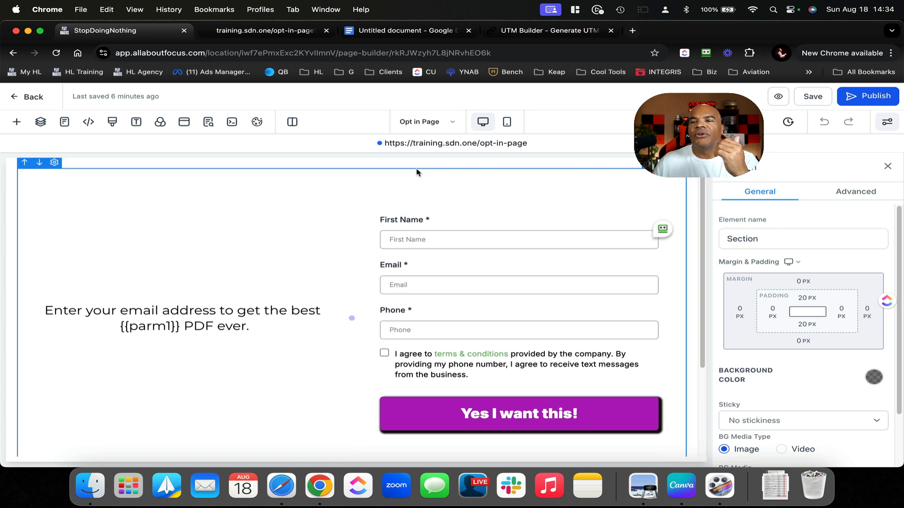
click(394, 178)
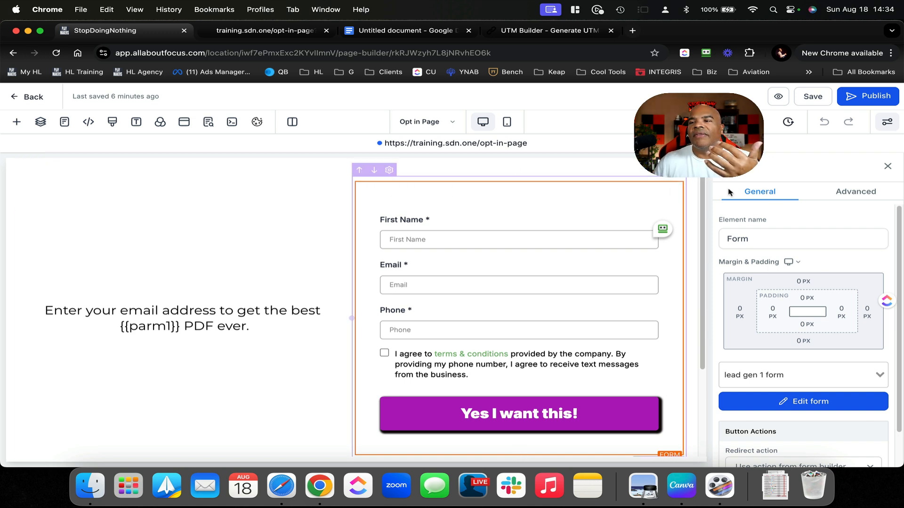
click(773, 237)
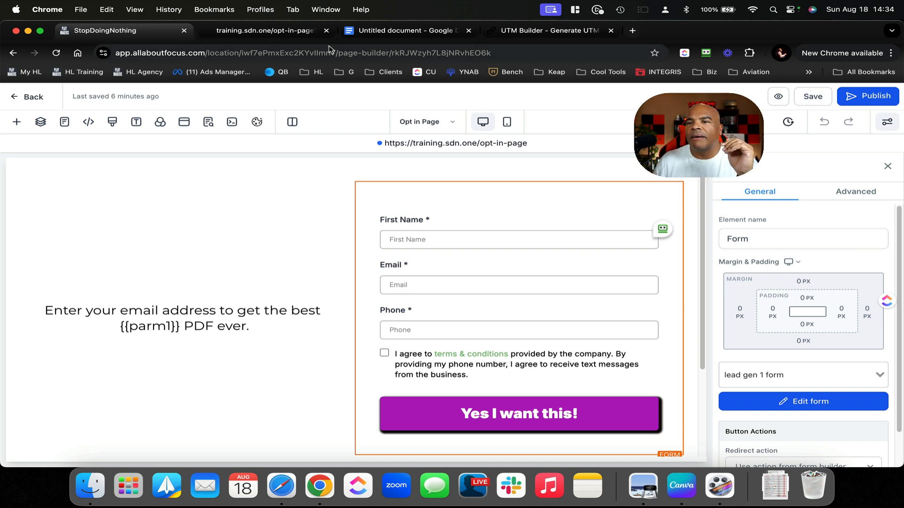
click(305, 32)
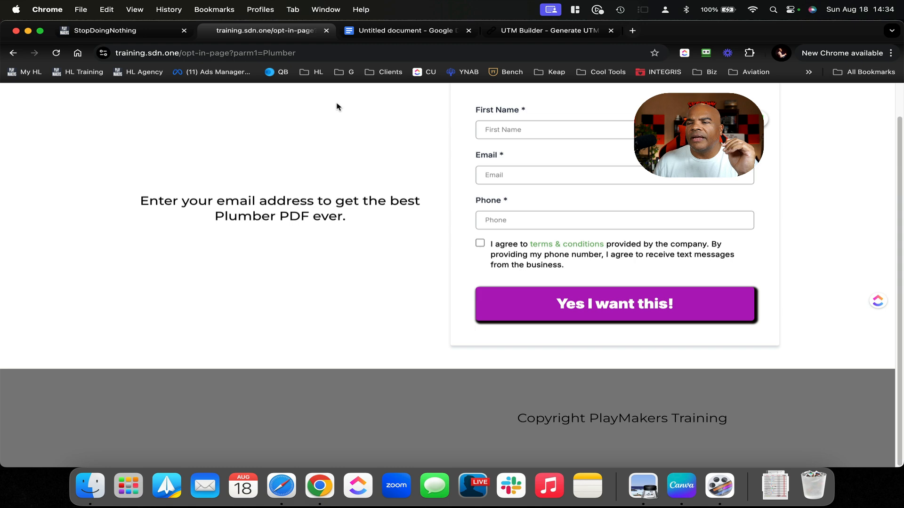
Scroll the notes to the dynamic data levels list, then exit the builder to training.sdn.one's pages
click(419, 32)
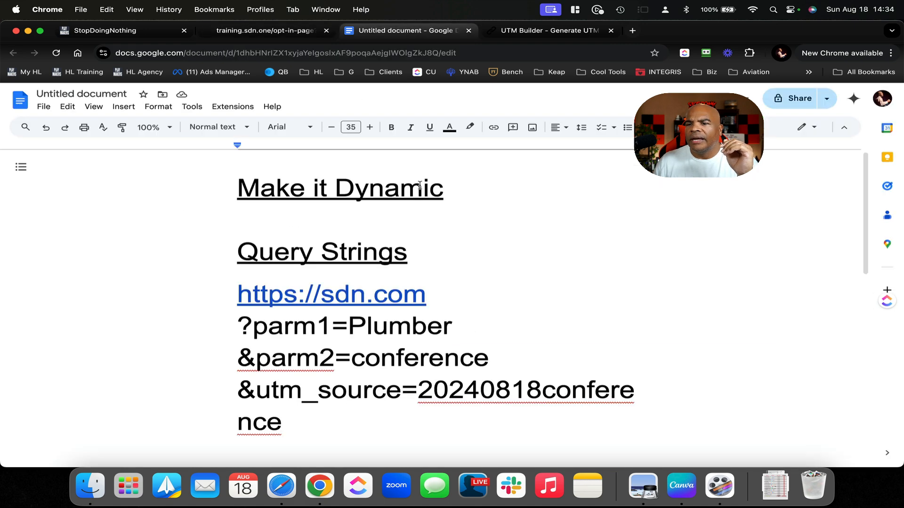
scroll(394, 323, down, 10)
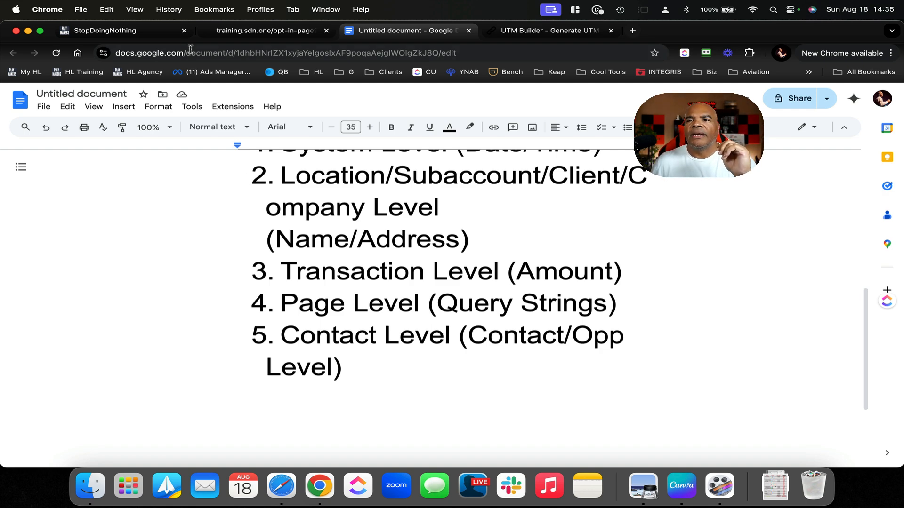
click(167, 31)
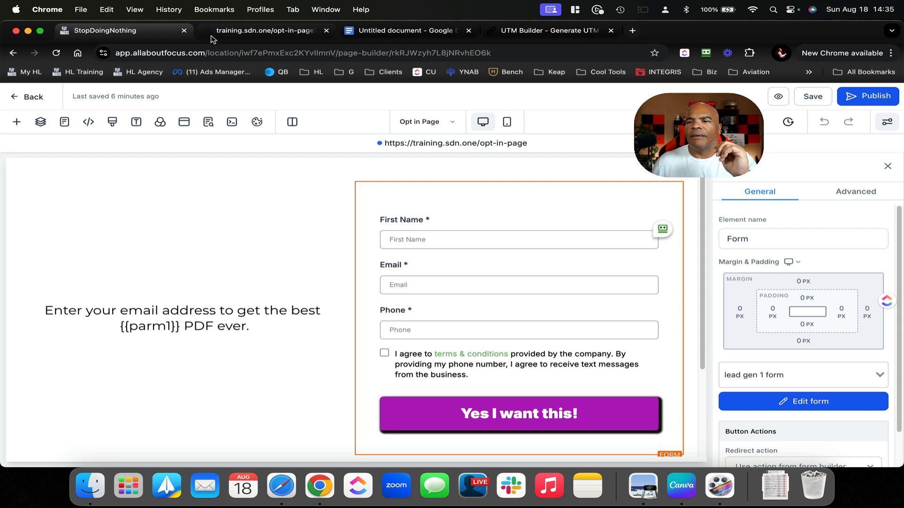
click(33, 96)
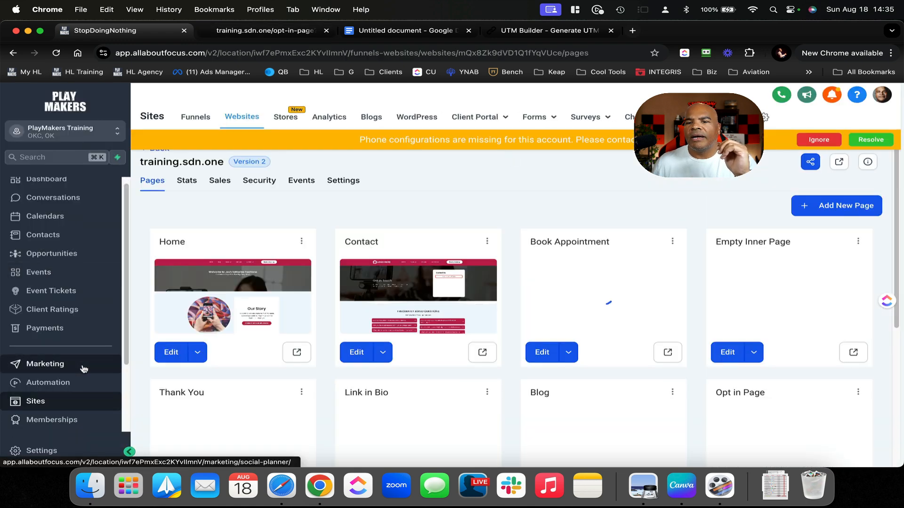
Open Settings > Custom Fields and search the fields for 'int'
scroll(81, 366, down, 3)
click(54, 454)
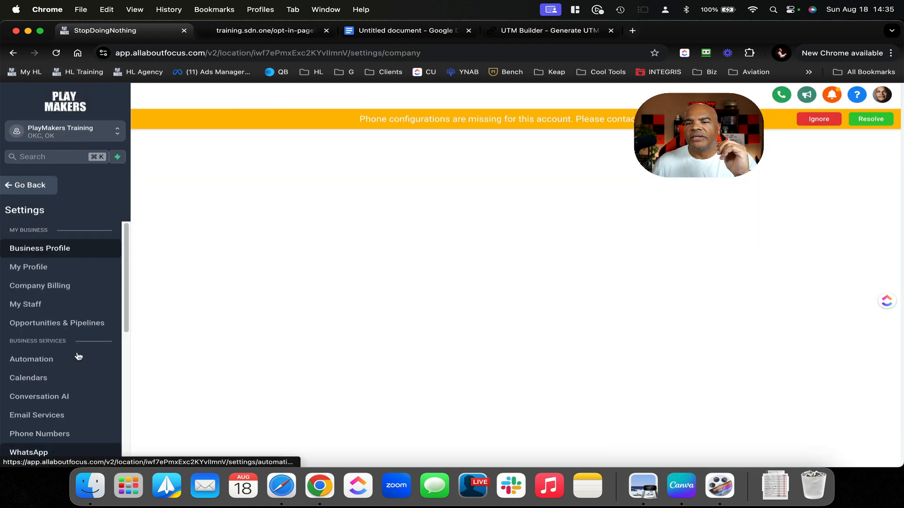
scroll(62, 300, down, 4)
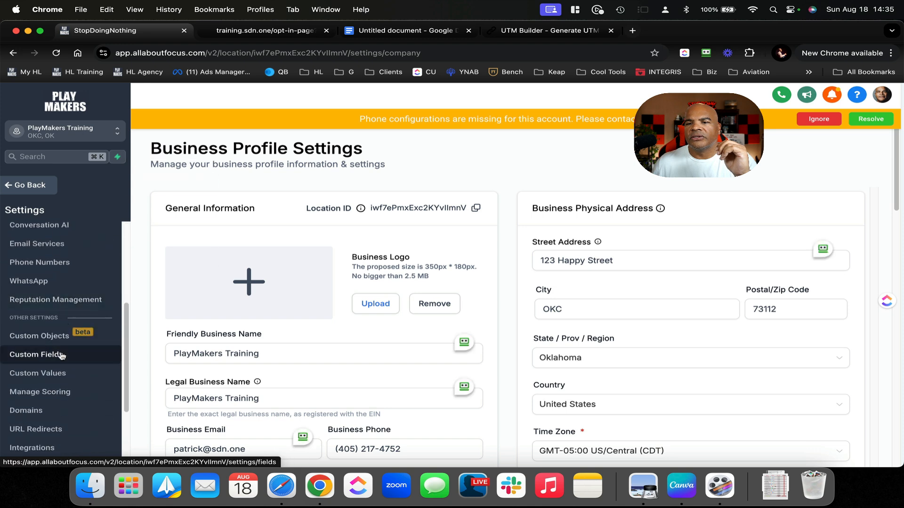
click(60, 354)
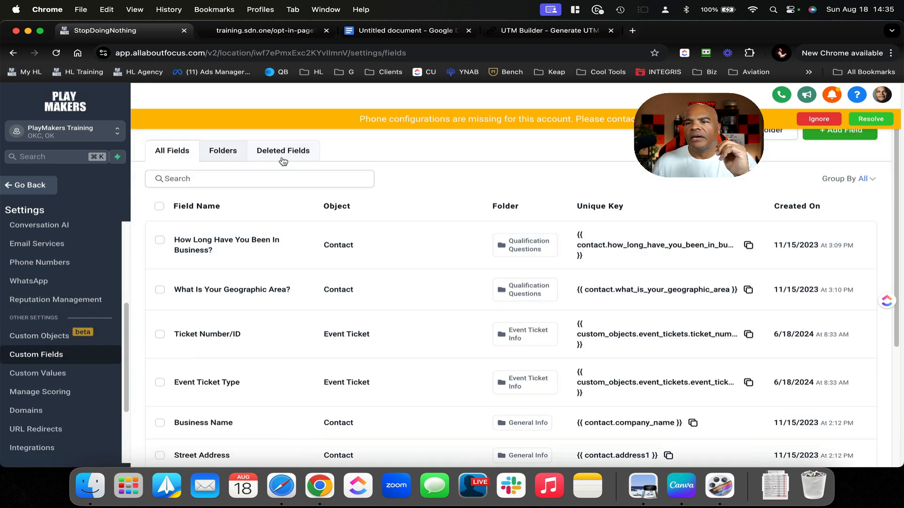
click(274, 179)
text(opp)
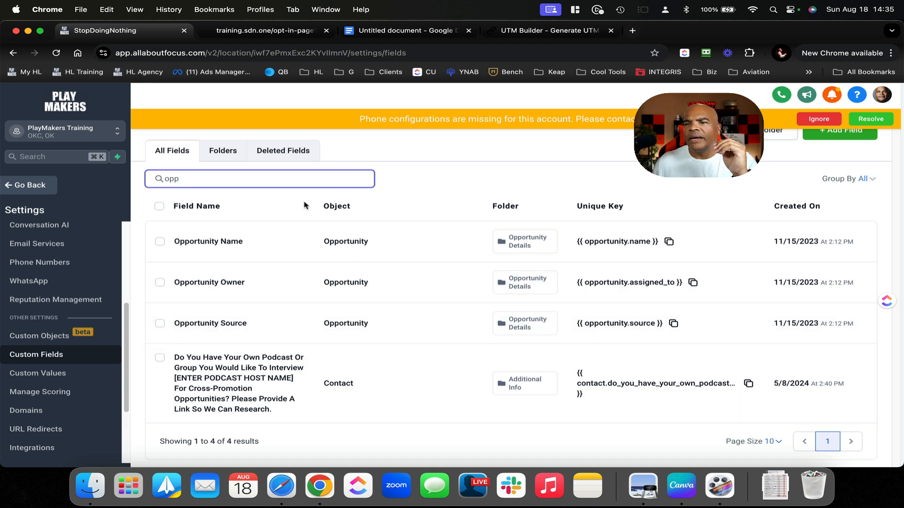
key(BackSpace)
key(BackSpace)
key(BackSpace)
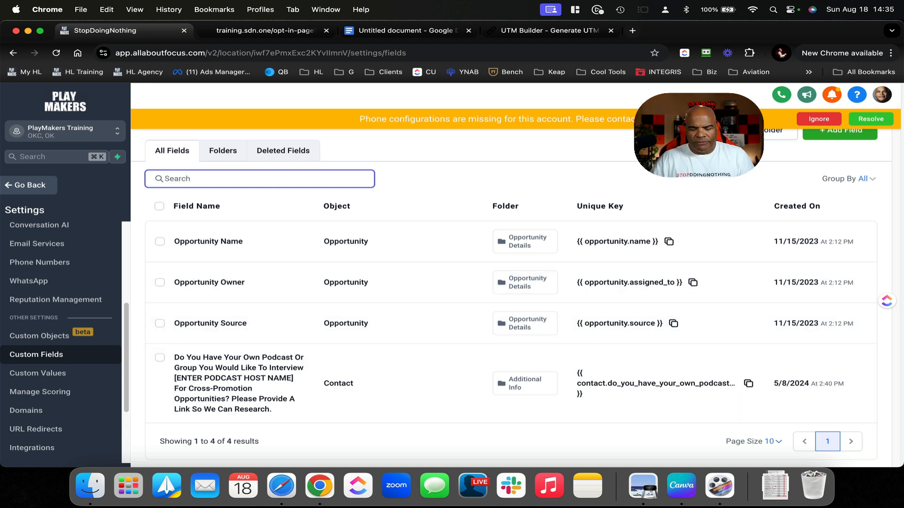
text(int)
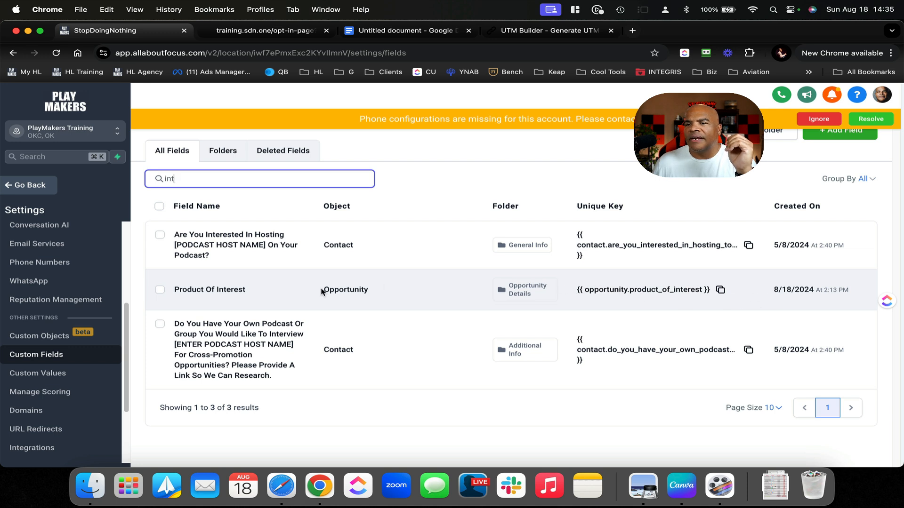
Open Product Of Interest via Bulk Actions > Edit to view product1–product3, then close and go back
click(160, 290)
click(236, 209)
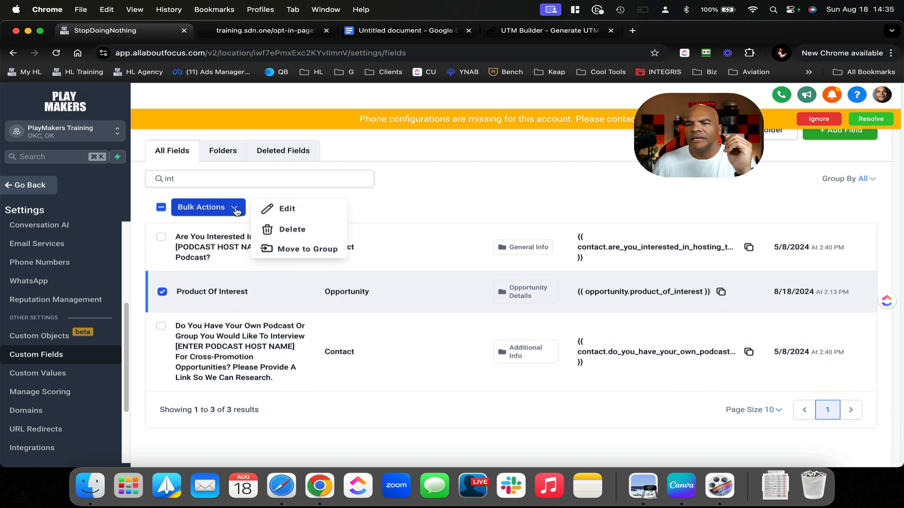
click(286, 208)
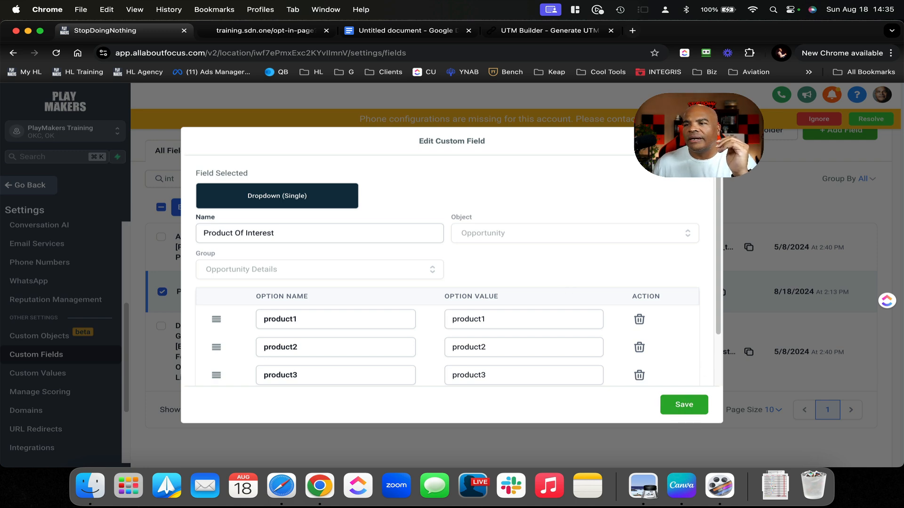
click(705, 141)
click(42, 184)
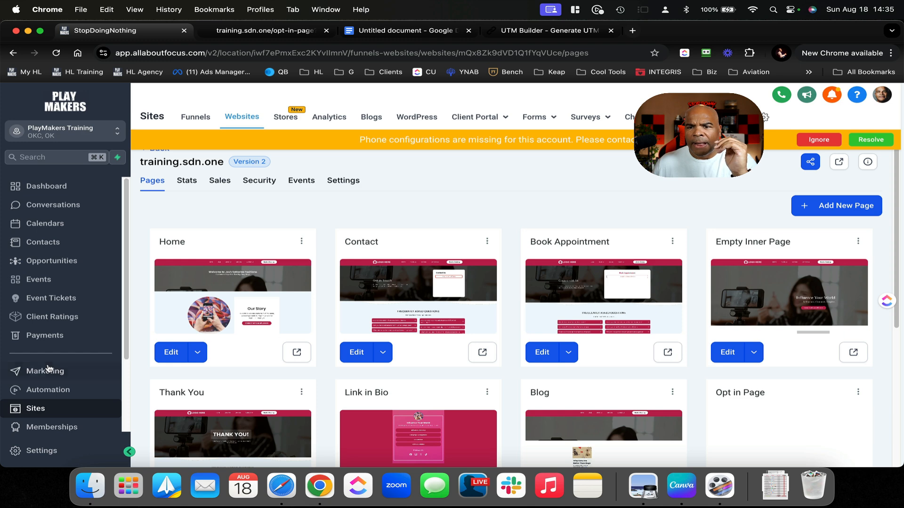
Move the CRM setup deal to the Pending Contract stage on the opportunities board
click(53, 391)
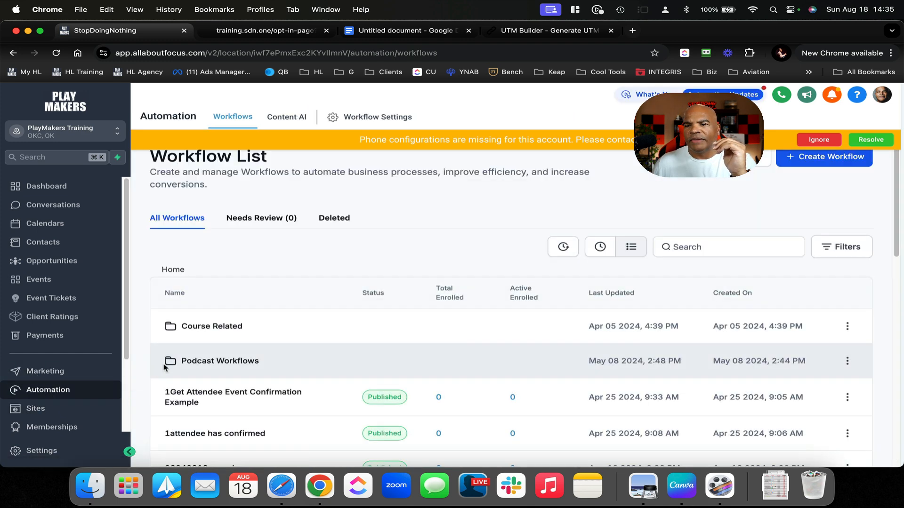
click(82, 263)
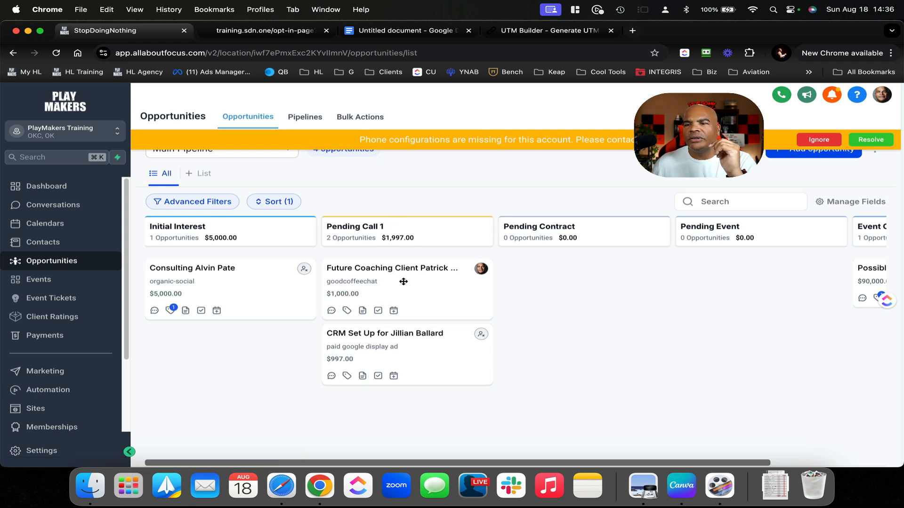
mouse_move(416, 347)
mouse_down()
mouse_move(574, 370)
mouse_move(615, 260)
mouse_move(535, 317)
mouse_move(415, 344)
mouse_up()
Return to the Automation workflow list and bring up the Create Workflow options
click(61, 390)
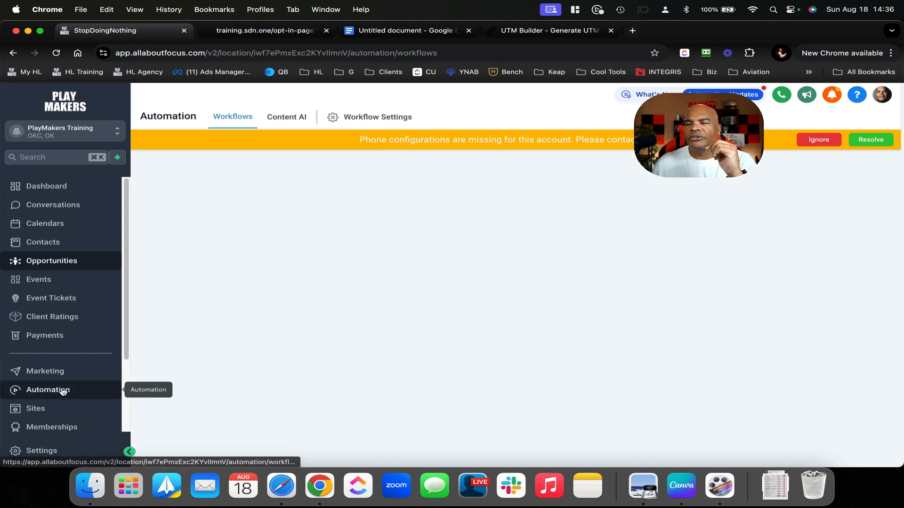
scroll(358, 351, down, 2)
scroll(354, 357, down, 5)
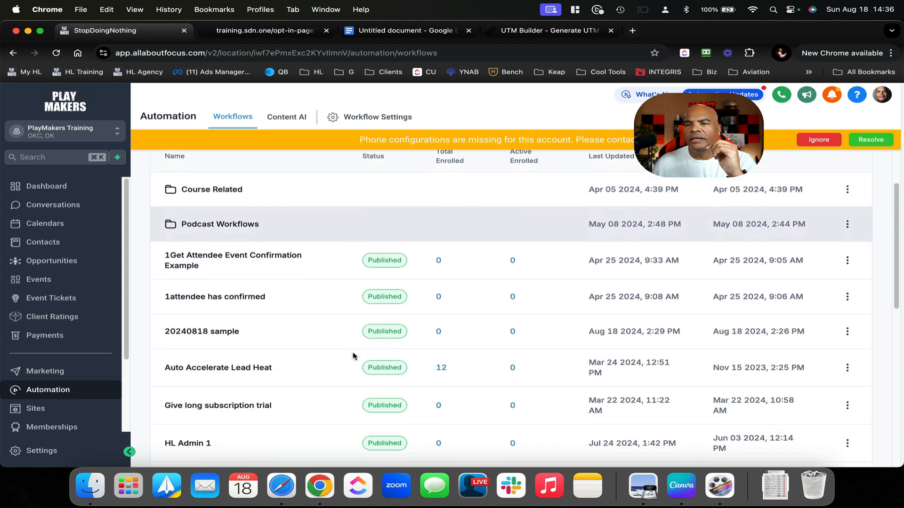
scroll(354, 356, down, 5)
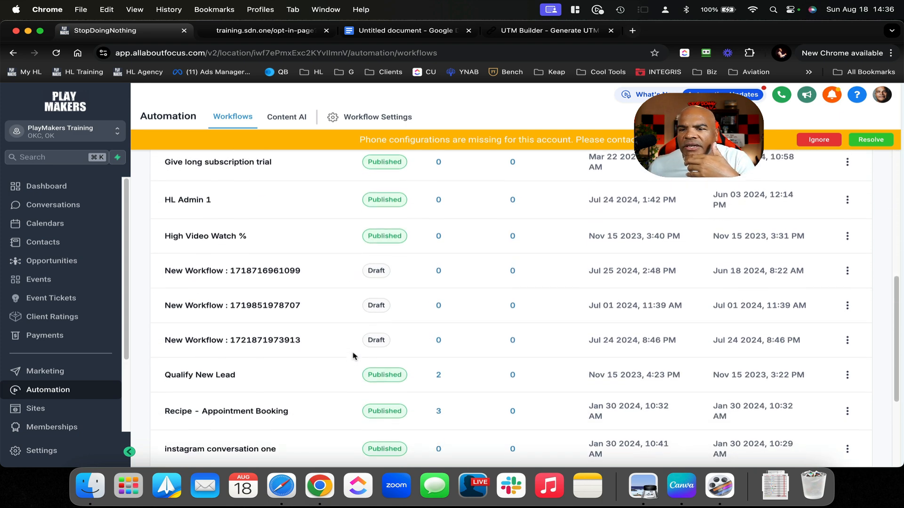
scroll(354, 358, down, 1)
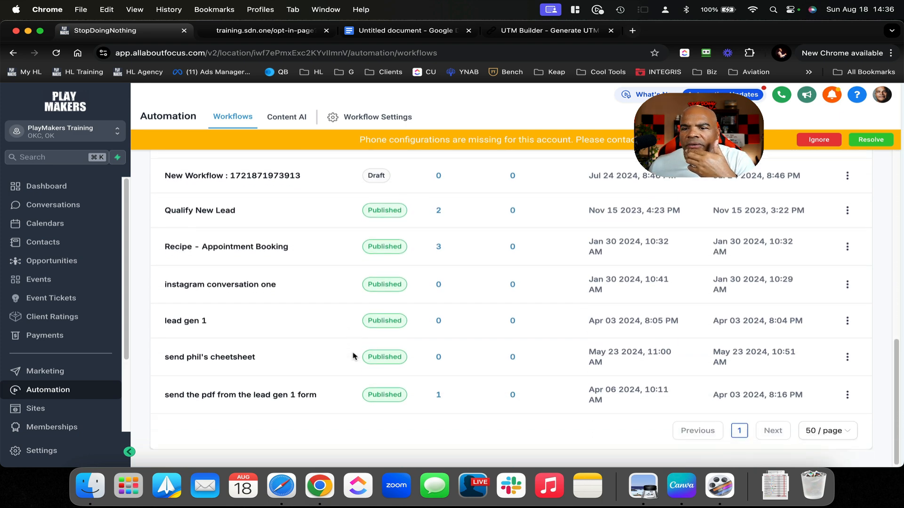
scroll(529, 309, up, 12)
click(805, 161)
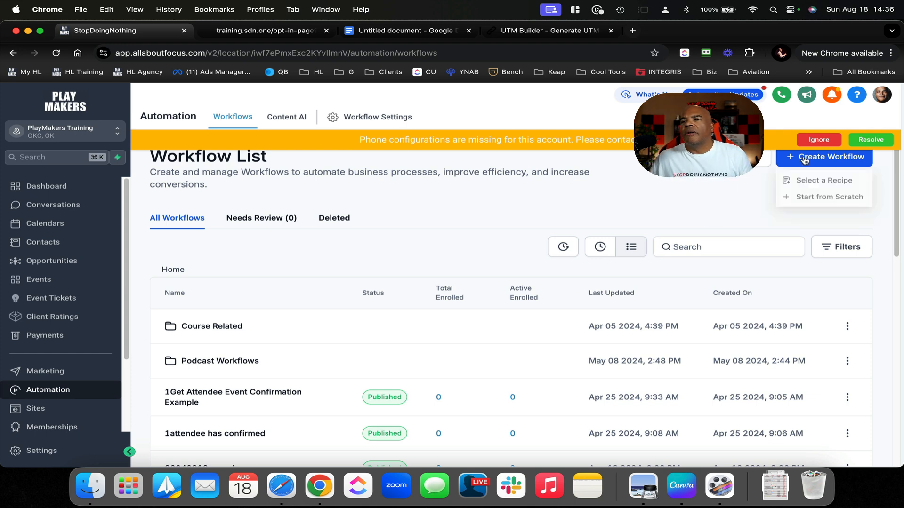
Start a workflow from scratch and name it 'Send Client Contract'
click(828, 198)
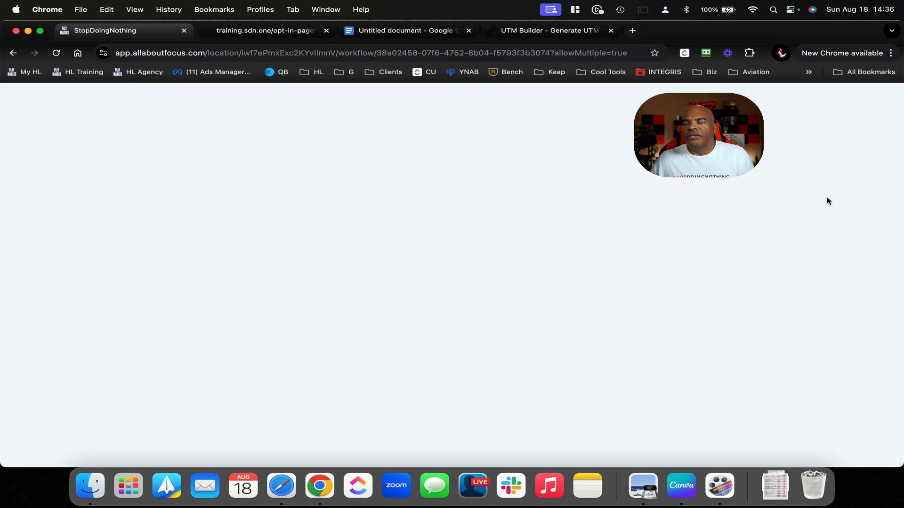
click(516, 94)
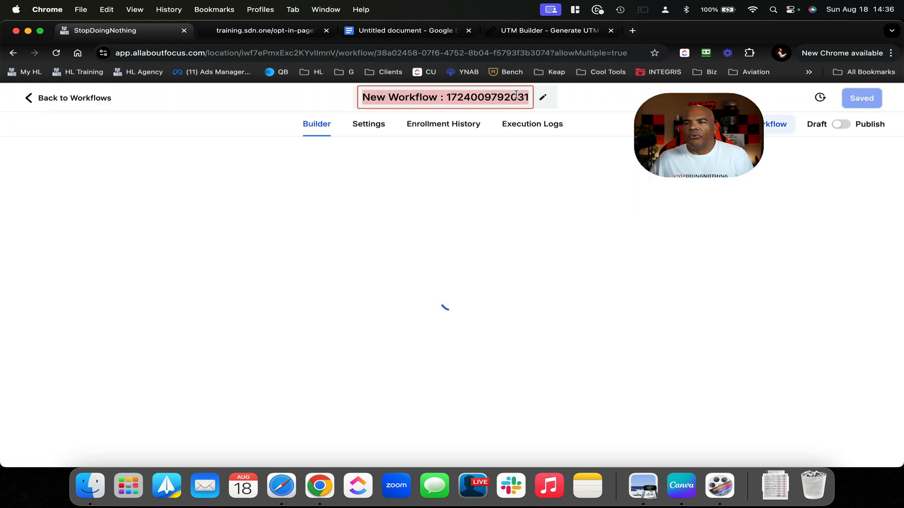
text(Send)
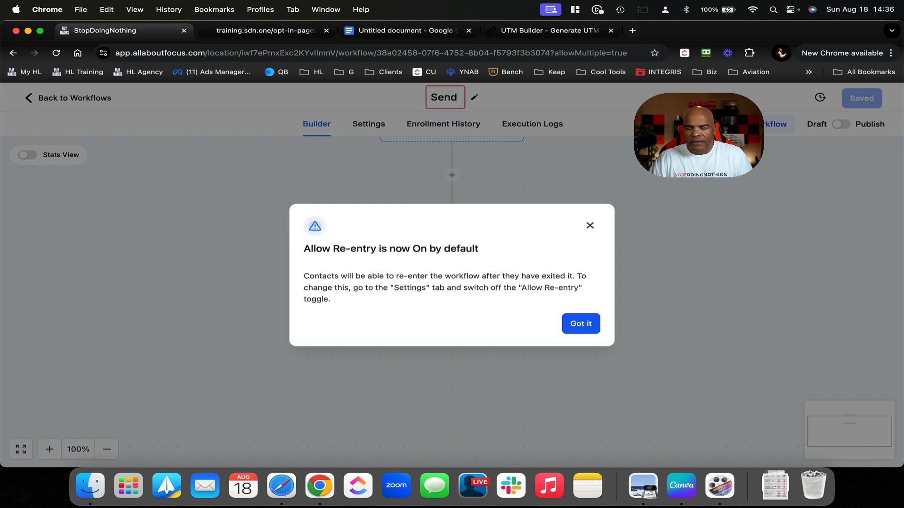
text( Client Co)
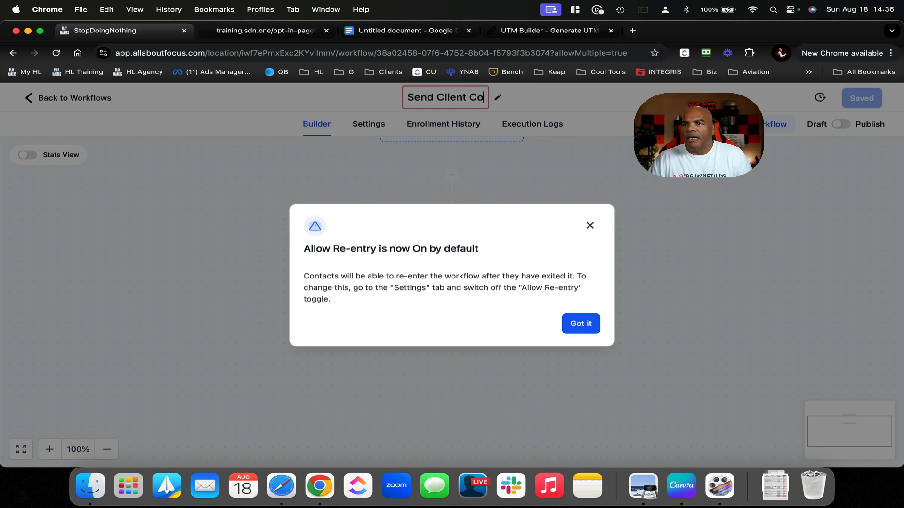
text(ntract)
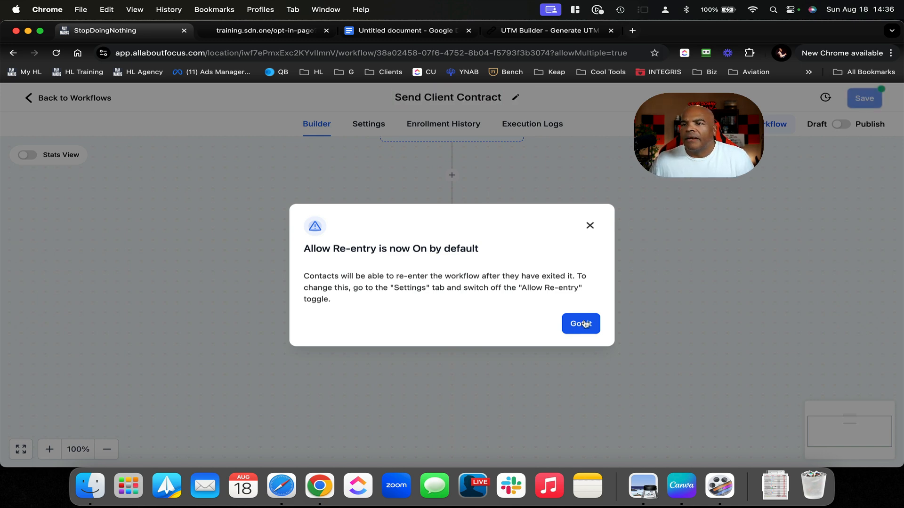
click(584, 322)
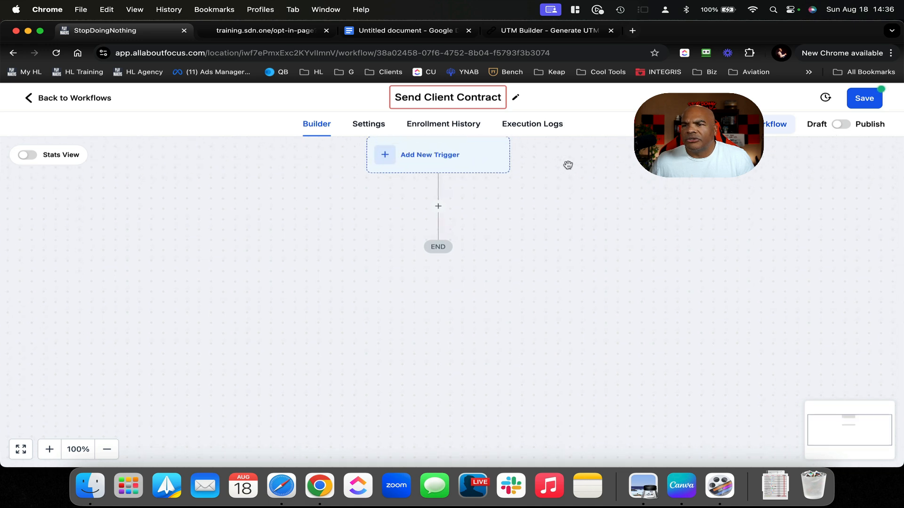
Add a Pipeline Stage Changed trigger filtered to the Main Pipeline
click(416, 178)
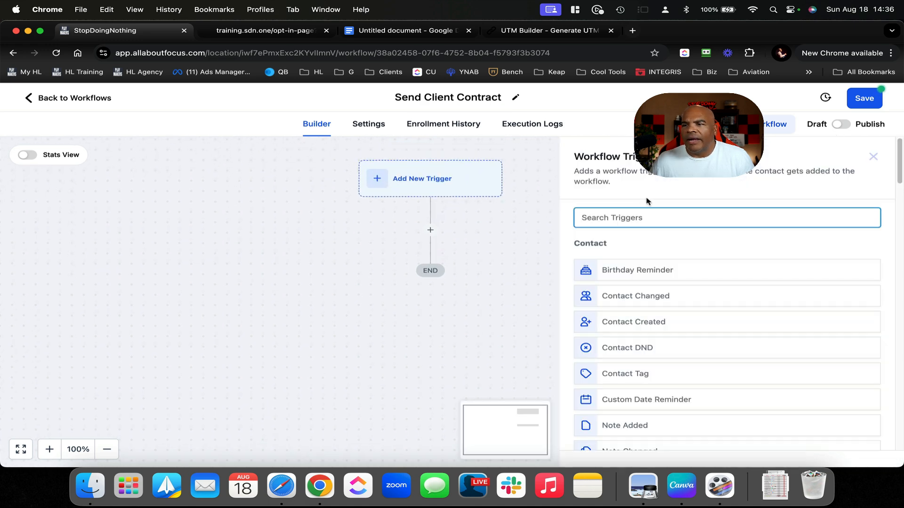
text(opp)
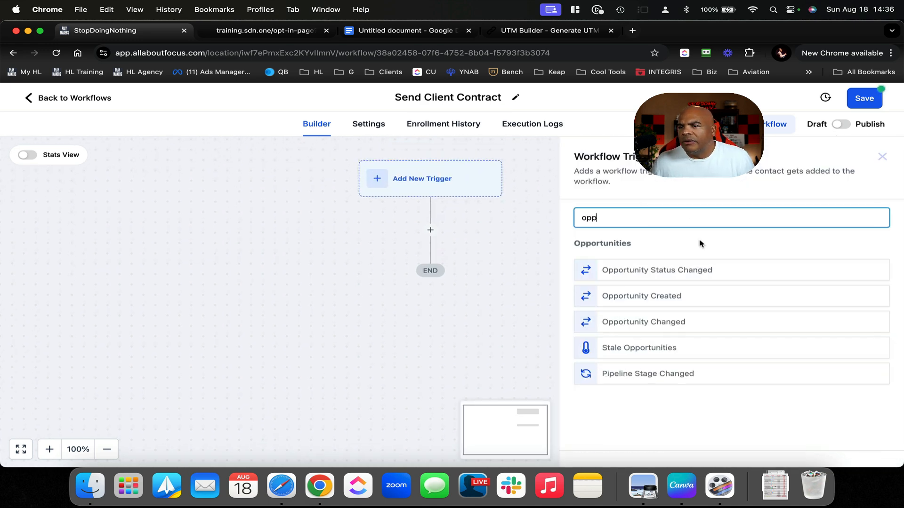
click(654, 373)
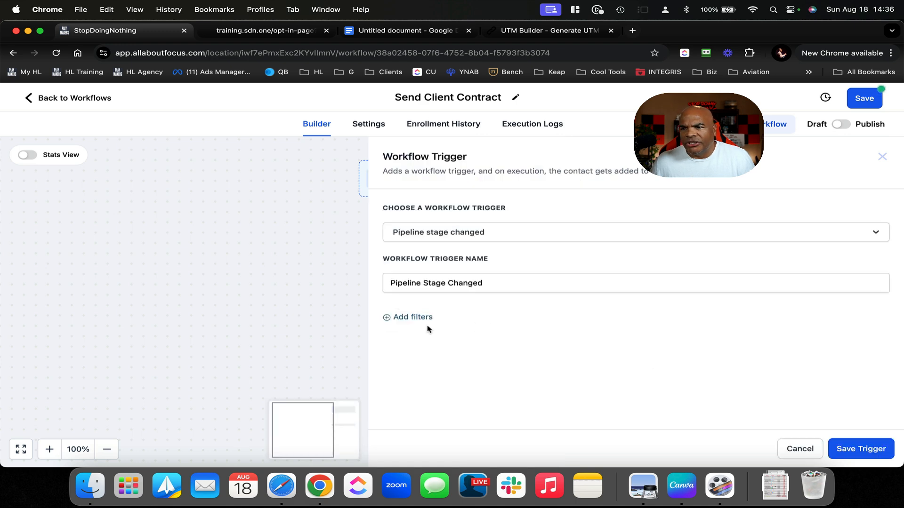
click(409, 318)
click(449, 330)
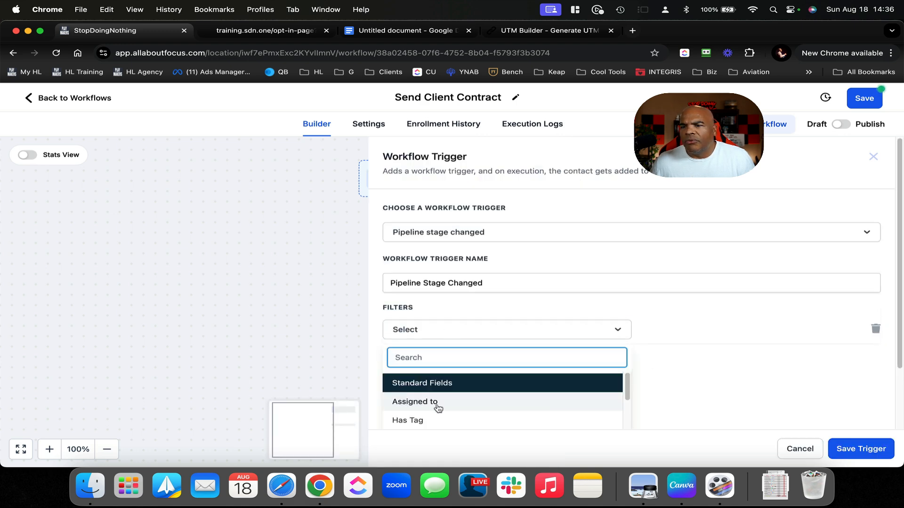
scroll(438, 413, down, 3)
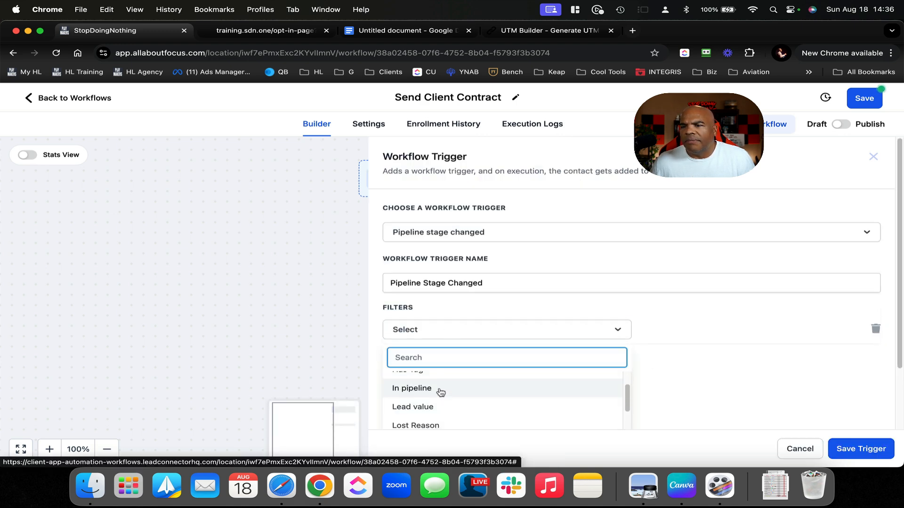
click(438, 390)
click(678, 329)
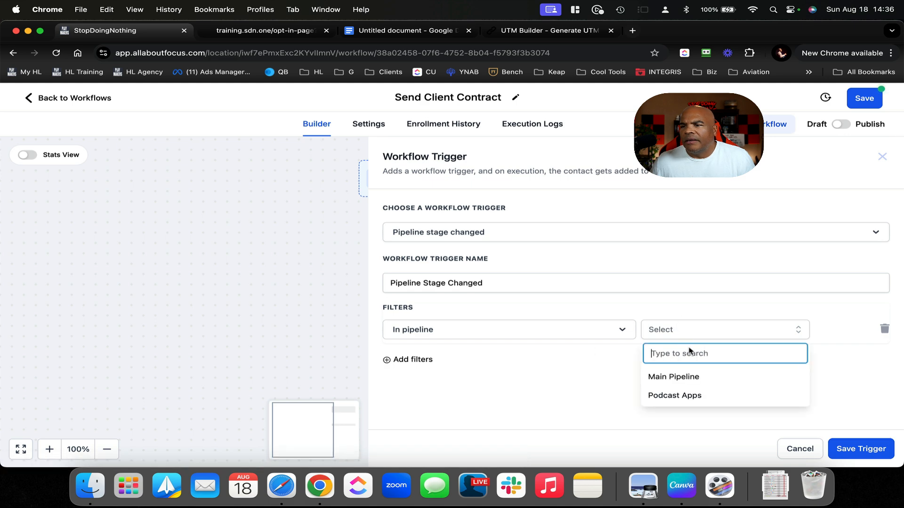
click(681, 376)
Add a Pipeline stage = Pending Contract filter and save the trigger
click(426, 360)
click(429, 361)
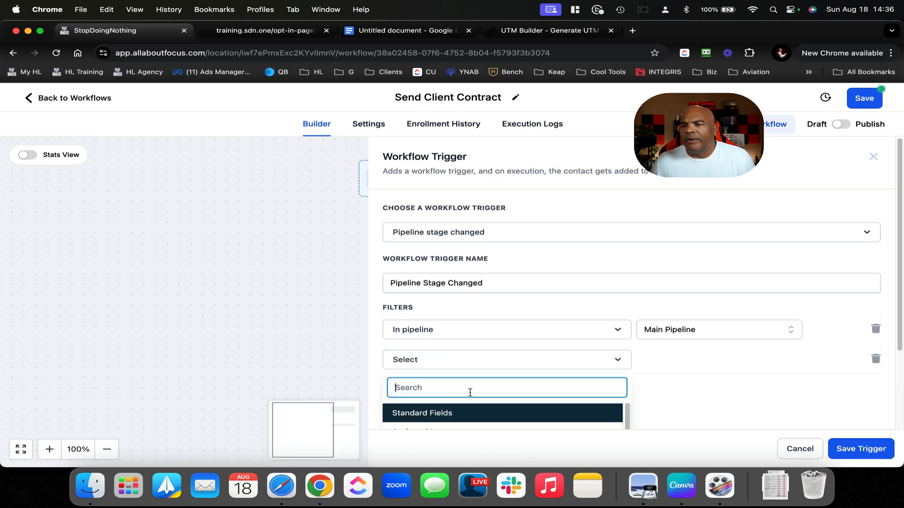
scroll(470, 392, down, 5)
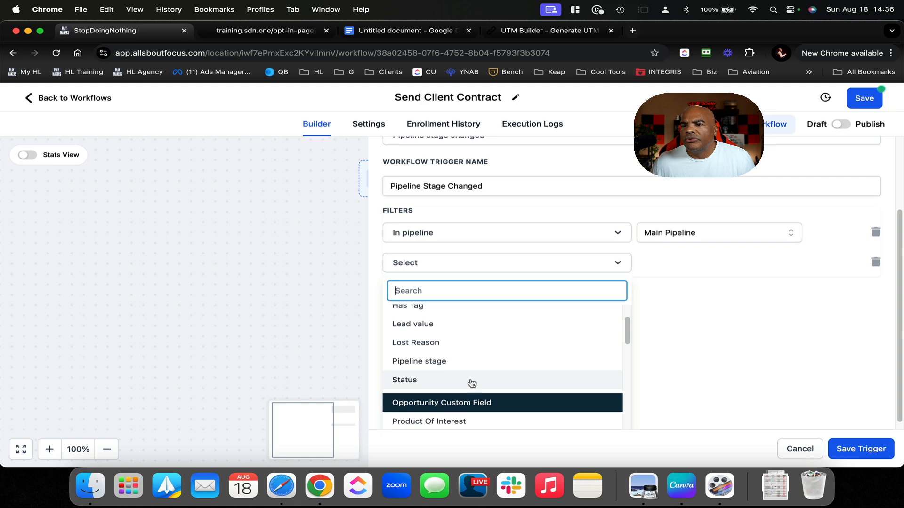
click(469, 362)
click(704, 361)
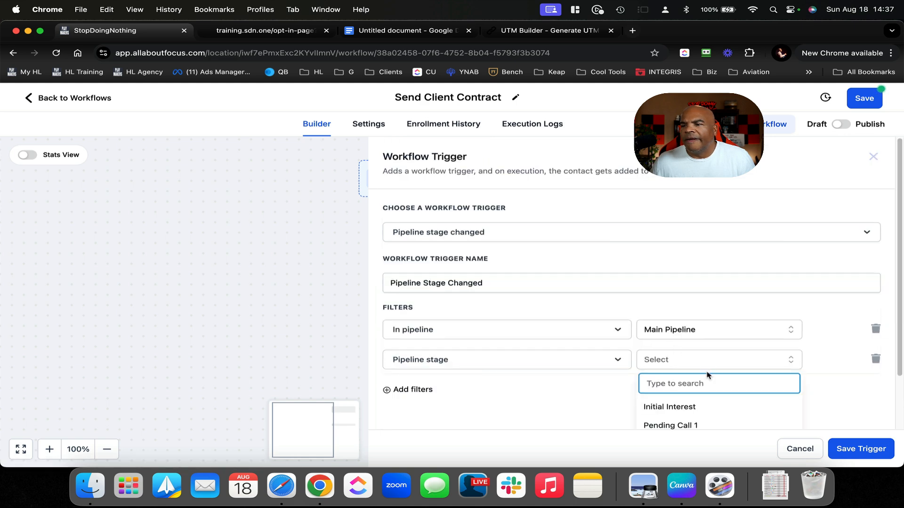
scroll(706, 372, down, 3)
click(706, 380)
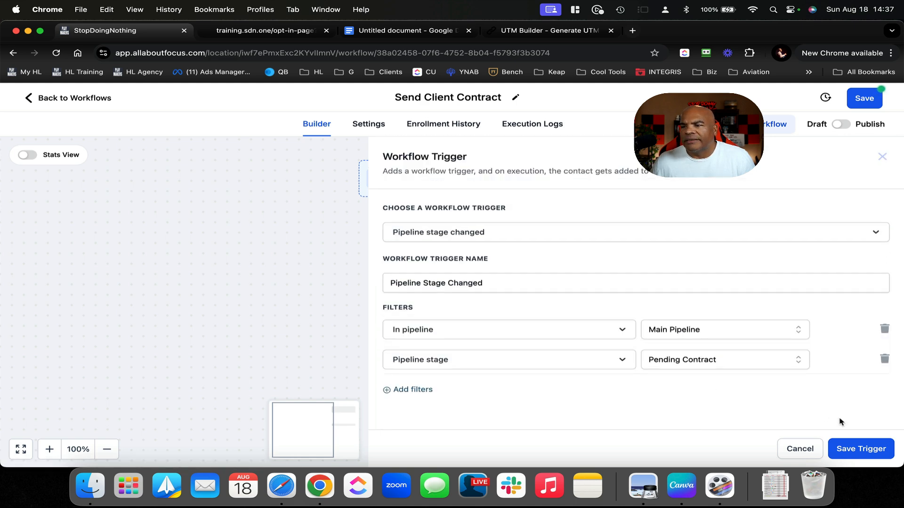
click(861, 448)
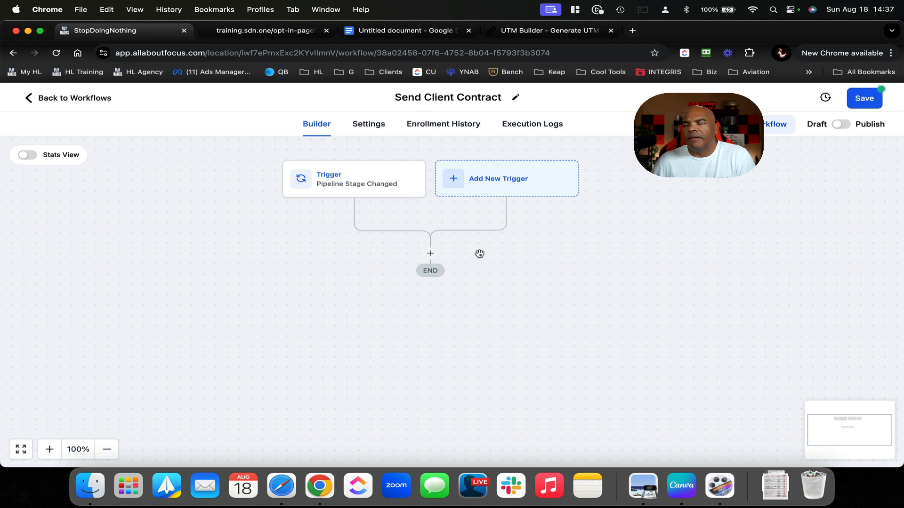
Add an Add To Notes action after the trigger with the text 'moved to pending contract'
click(431, 255)
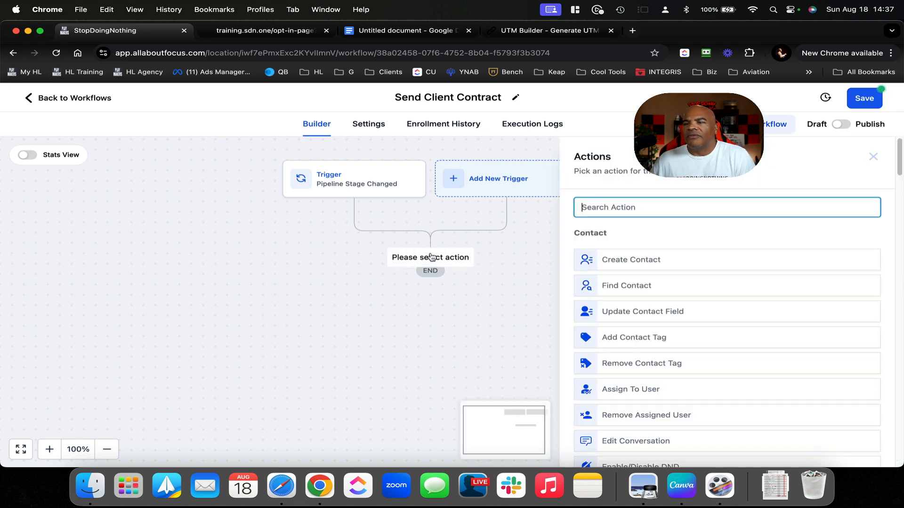
scroll(698, 338, down, 2)
scroll(699, 337, down, 2)
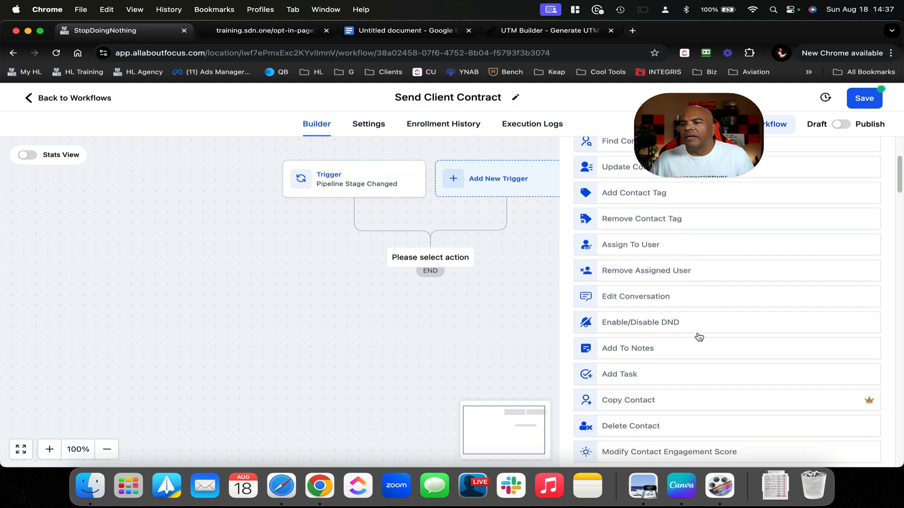
click(666, 349)
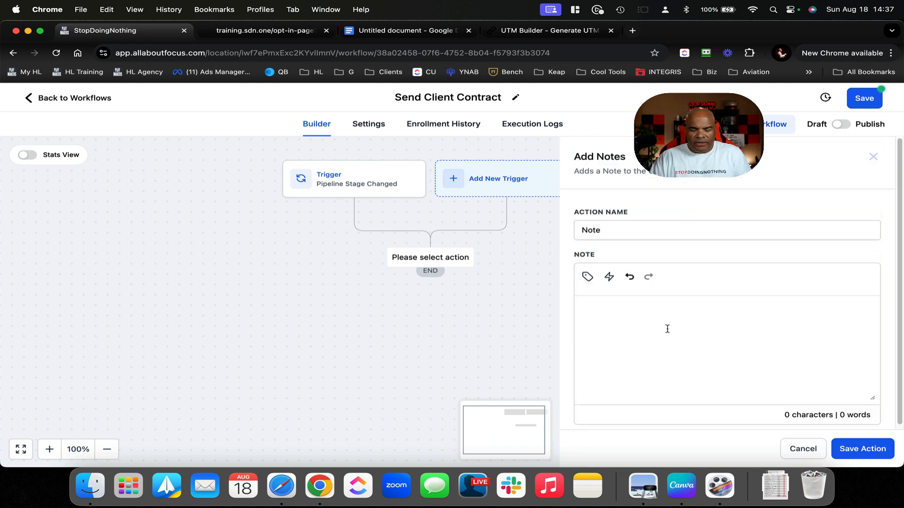
click(667, 329)
text(oved t)
key(BackSpace)
key(BackSpace)
key(BackSpace)
key(BackSpace)
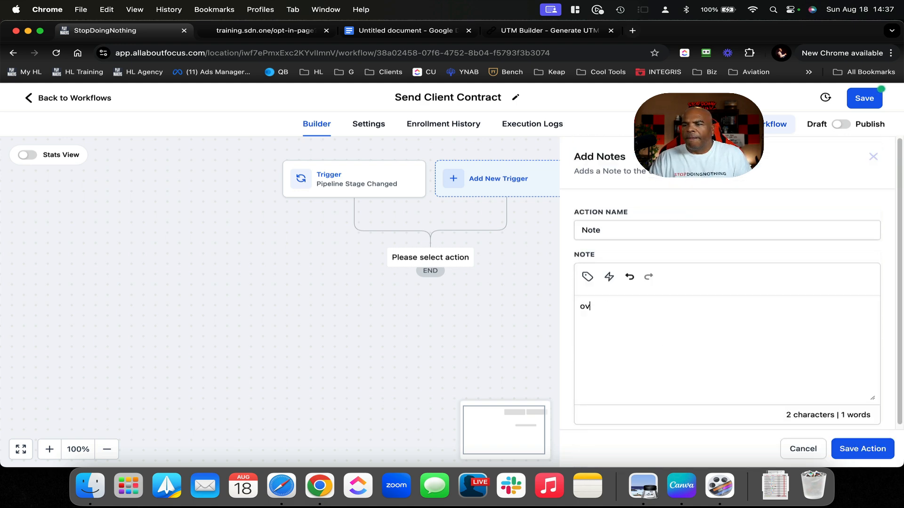
key(BackSpace)
key(BackSpace)
text(moved to)
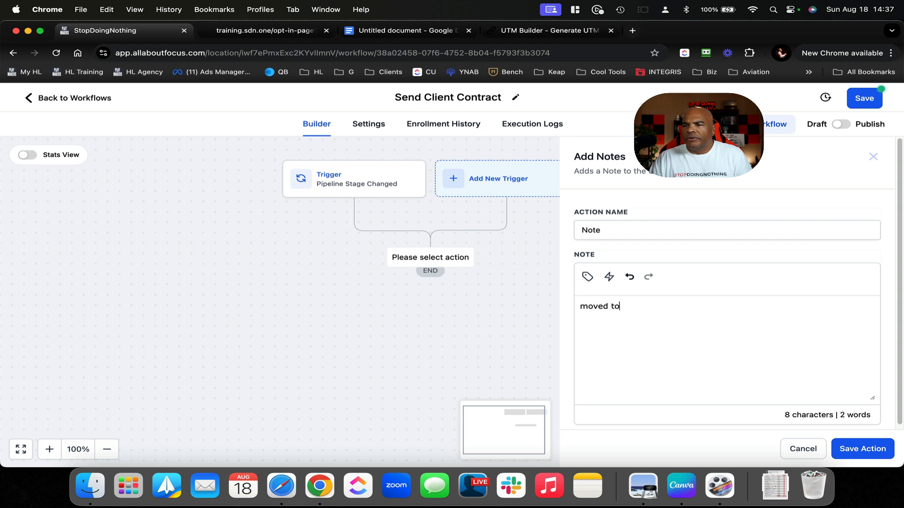
text( pending contract)
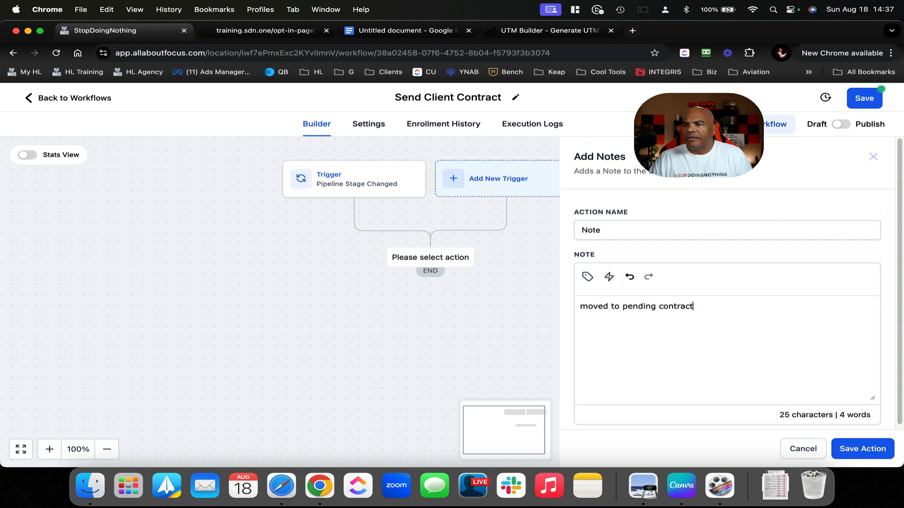
Save the note action and the workflow
click(864, 450)
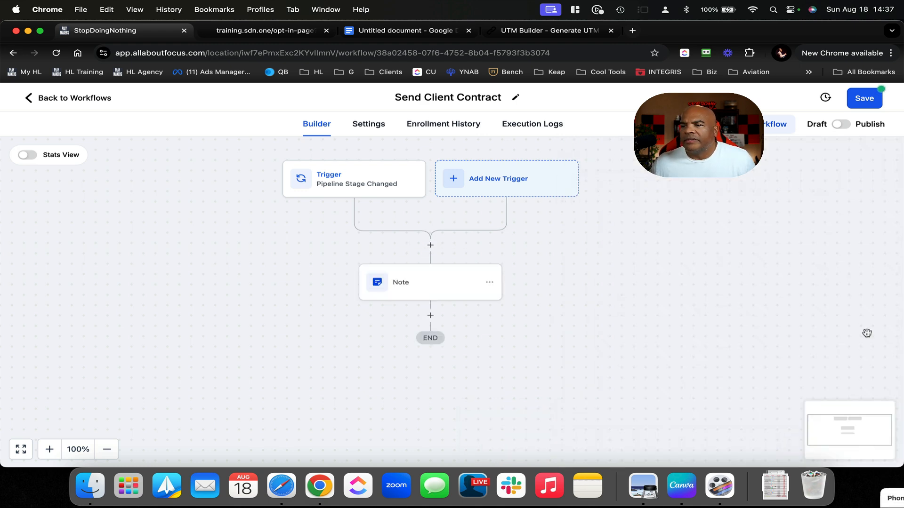
click(864, 98)
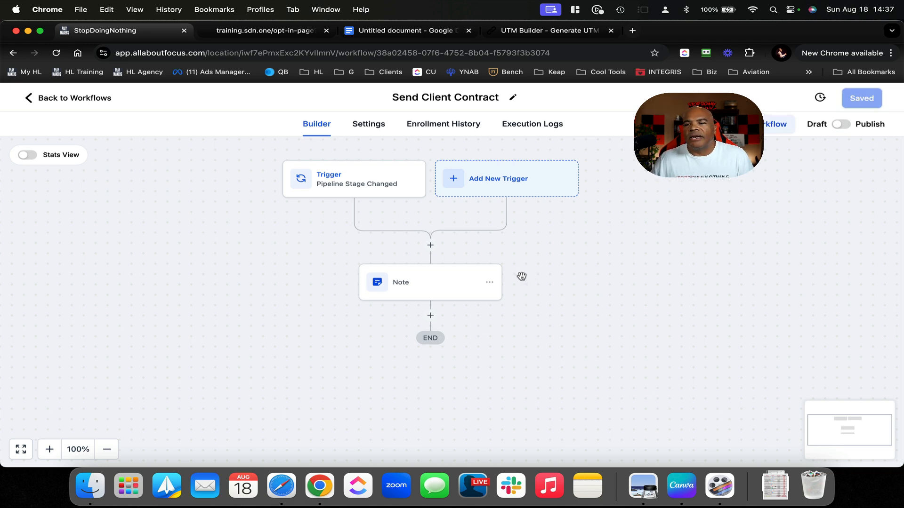
click(430, 316)
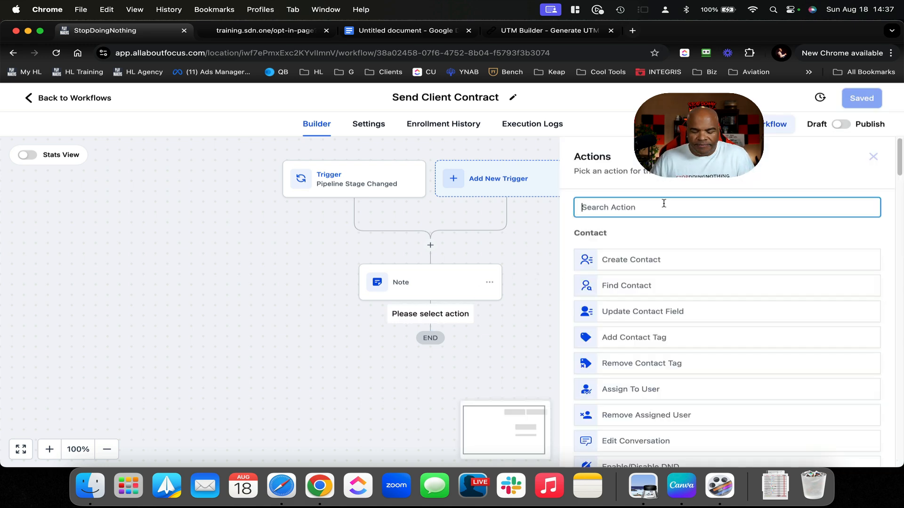
Add an If / Else condition step named 'What Contract Do I Send?'
text(if)
click(649, 251)
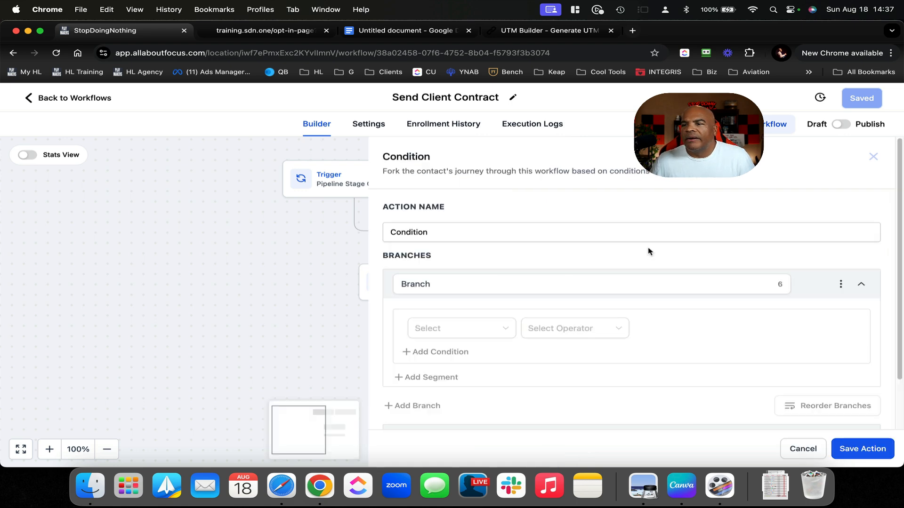
click(452, 235)
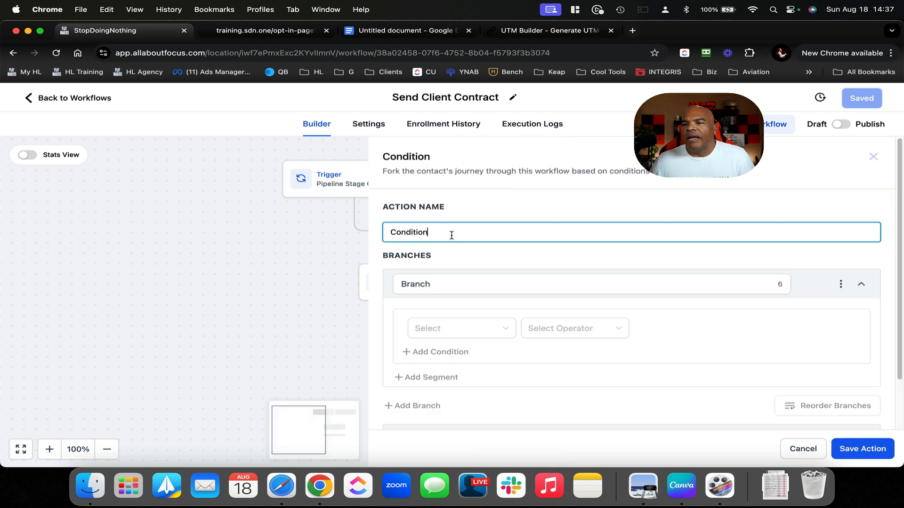
drag(452, 235, 339, 229)
text(What Pou)
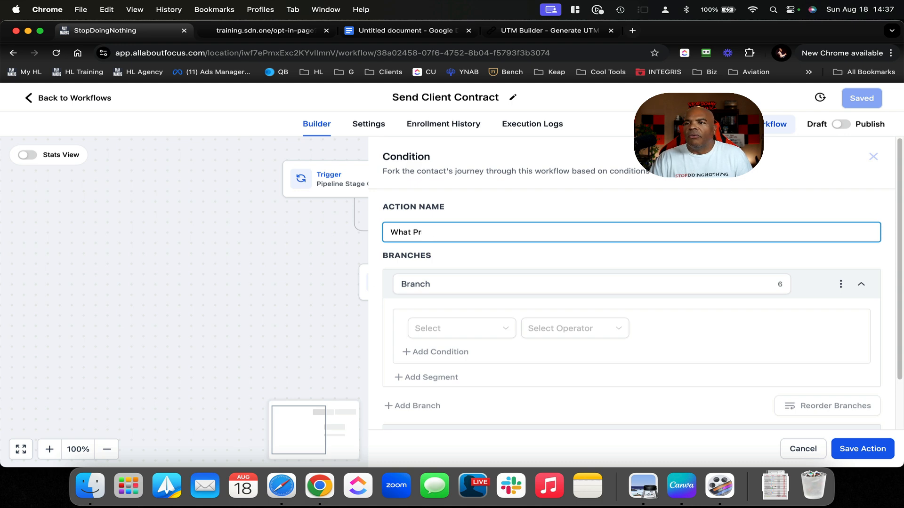
text(Contract Do)
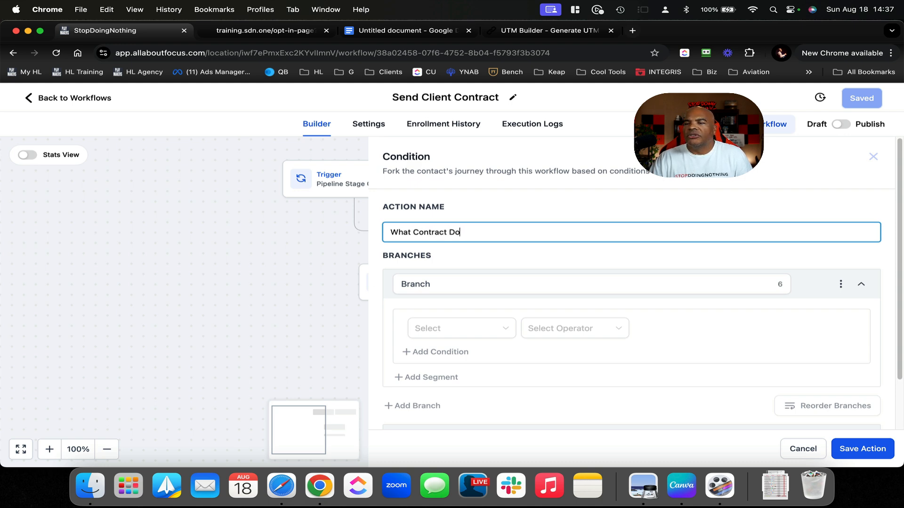
text( I Send?)
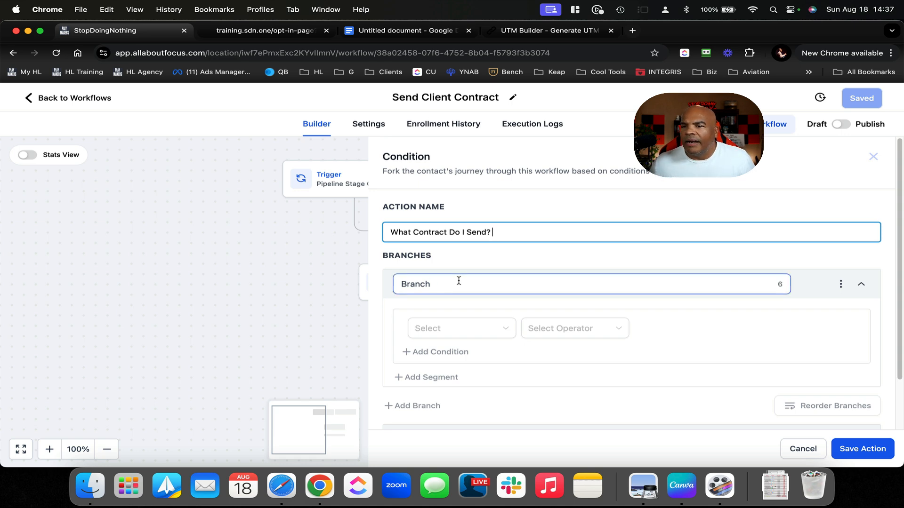
Rename the condition's first branch to 'product1'
drag(459, 282, 382, 287)
text(pro)
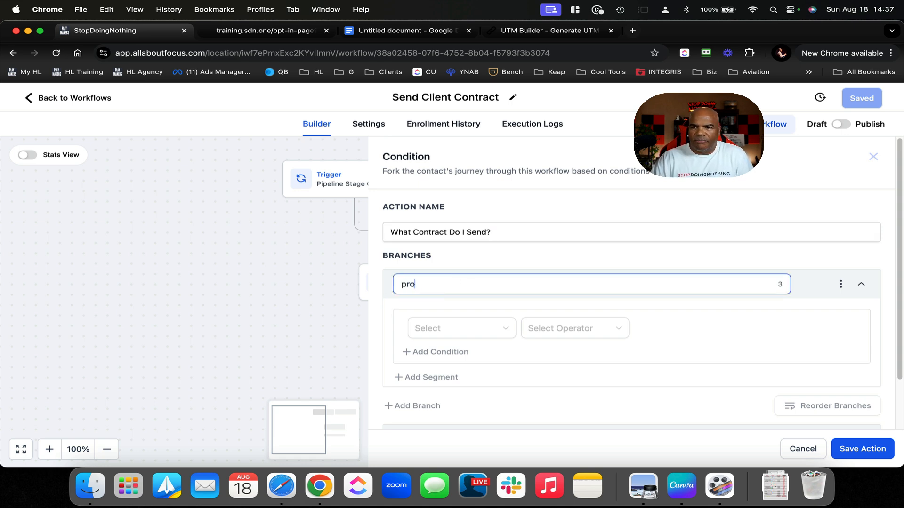
text(duct)
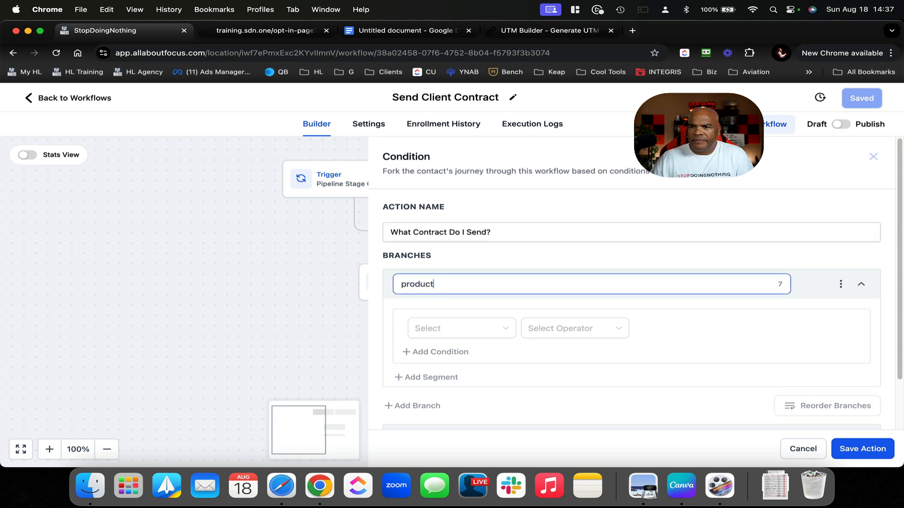
text(1)
scroll(438, 313, down, 1)
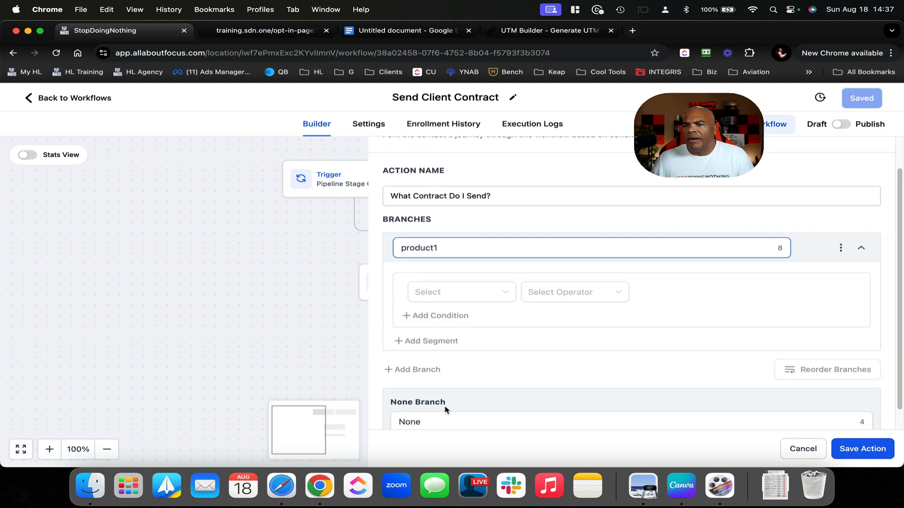
scroll(447, 409, down, 1)
Set the product1 branch condition to Opportunities Product Of Interest Is product1
click(455, 345)
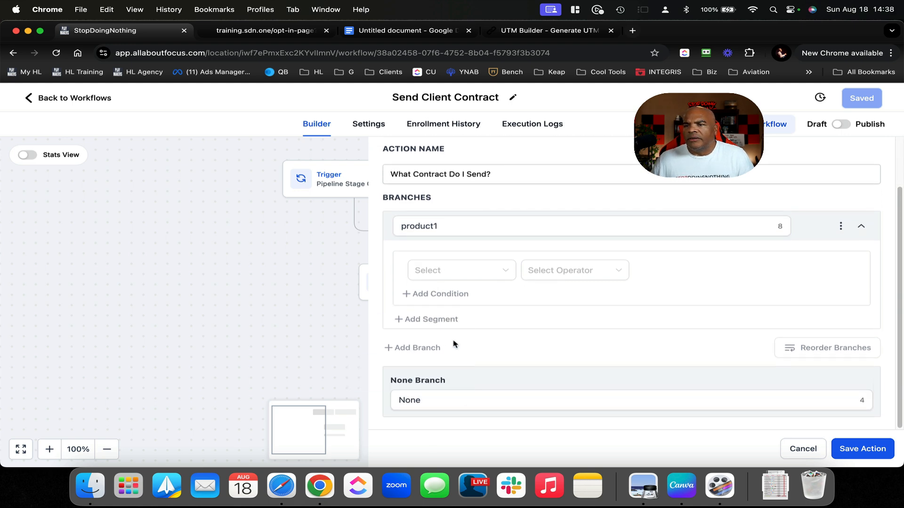
click(499, 273)
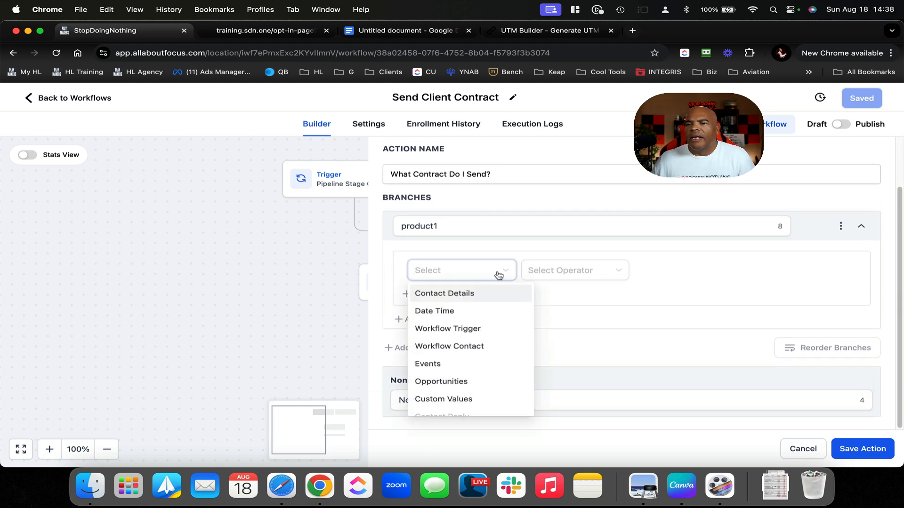
click(463, 380)
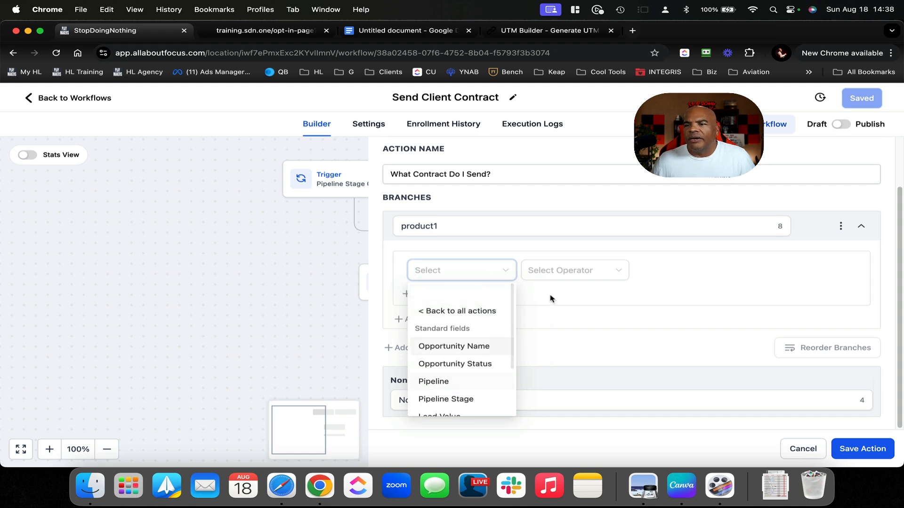
scroll(468, 354, down, 3)
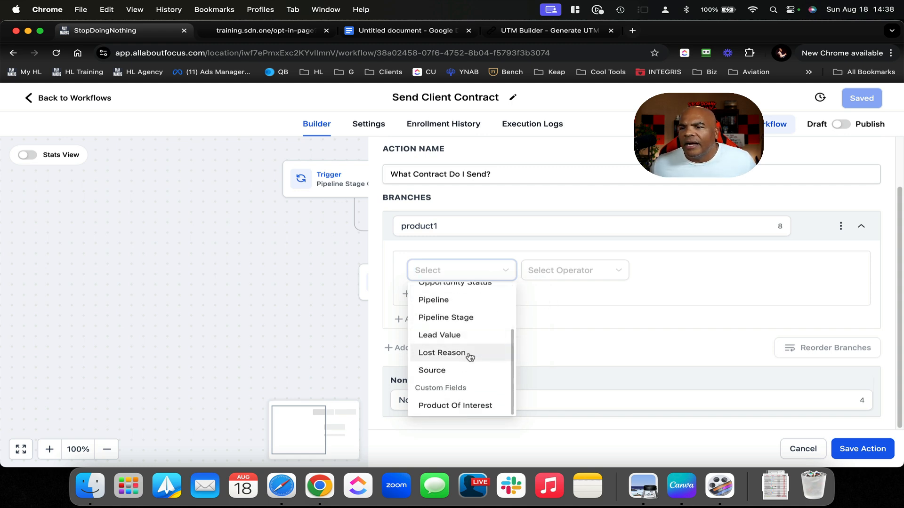
click(462, 405)
click(572, 274)
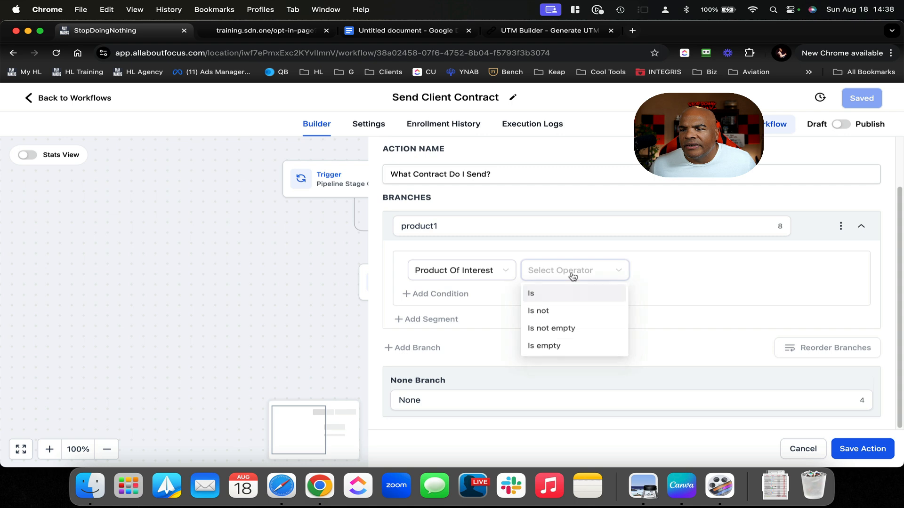
click(570, 299)
click(674, 275)
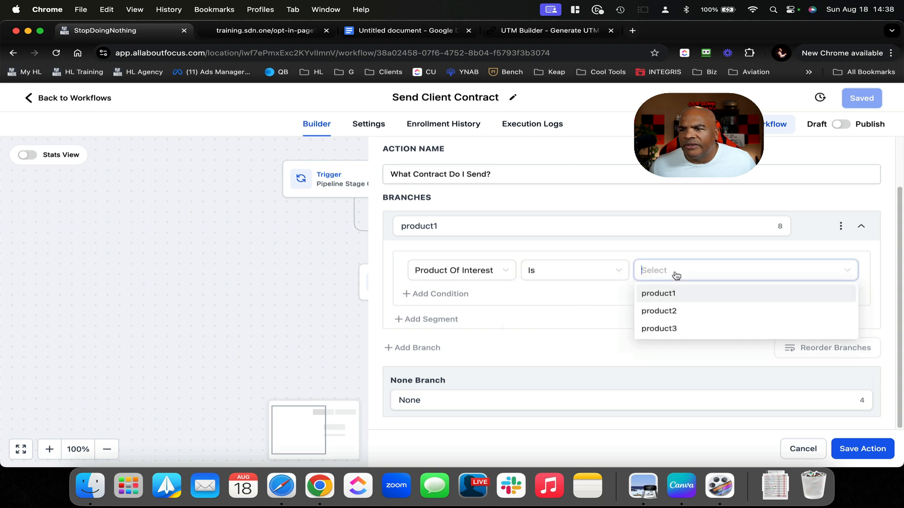
click(678, 296)
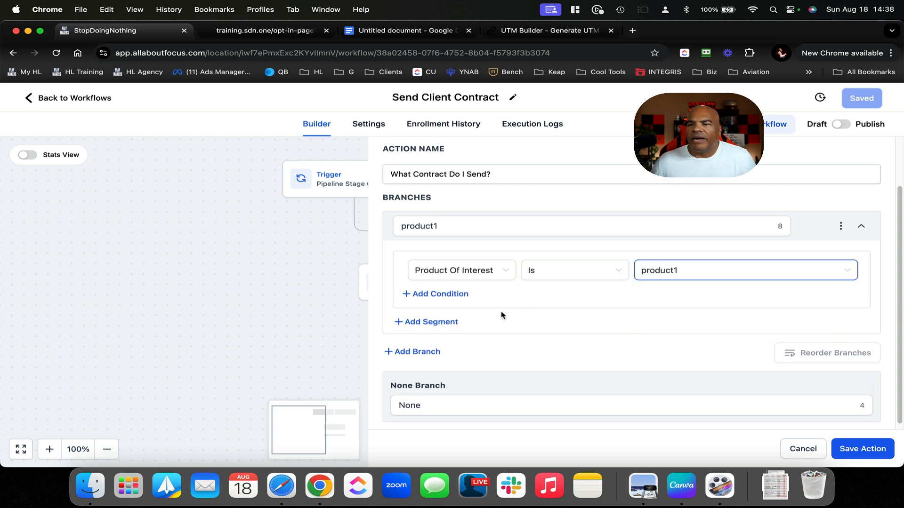
Add a product2 branch whose condition is Product Of Interest Is product2
click(402, 352)
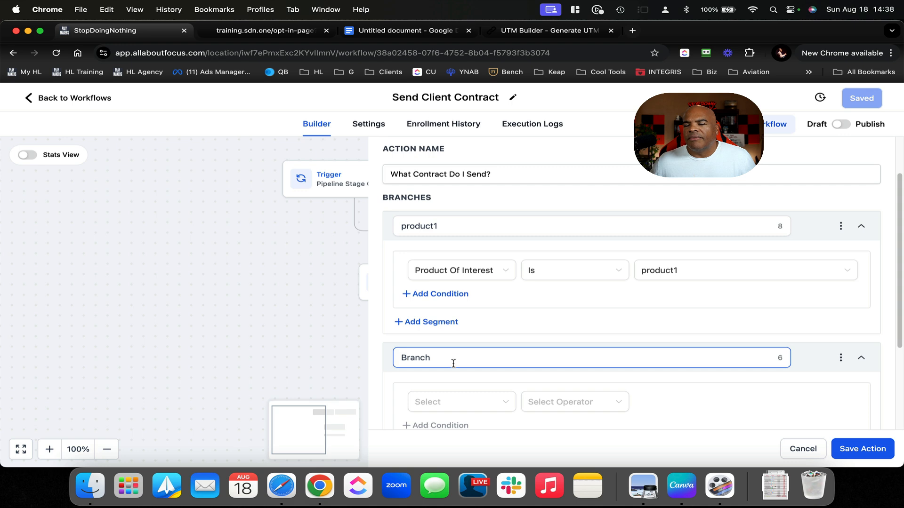
double_click(443, 361)
text(product2)
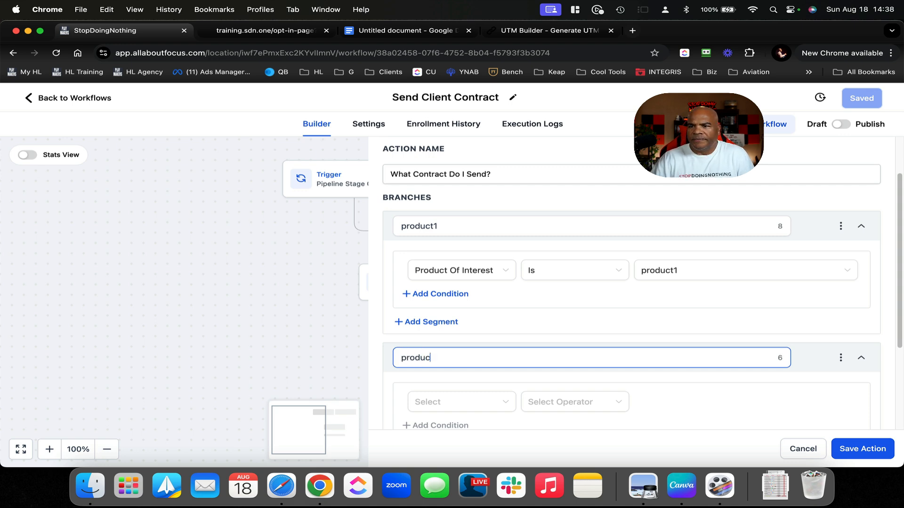
click(485, 403)
scroll(483, 320, down, 2)
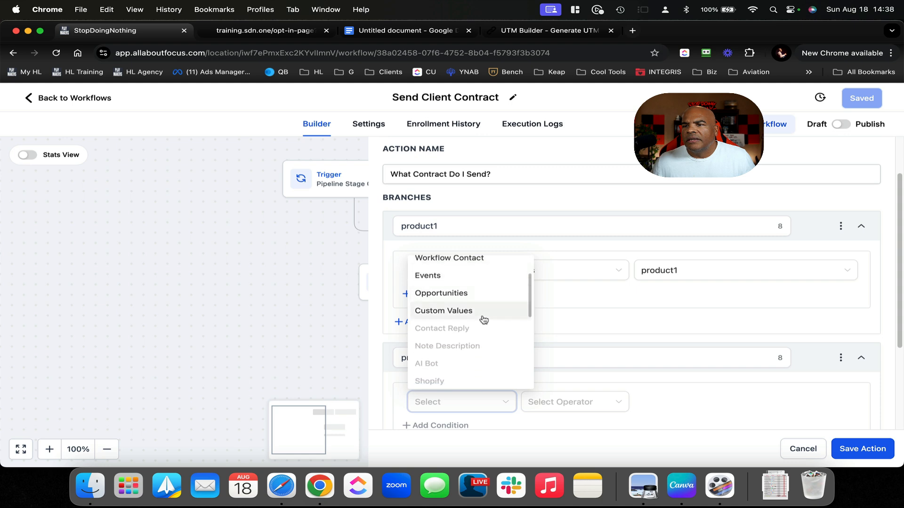
click(474, 293)
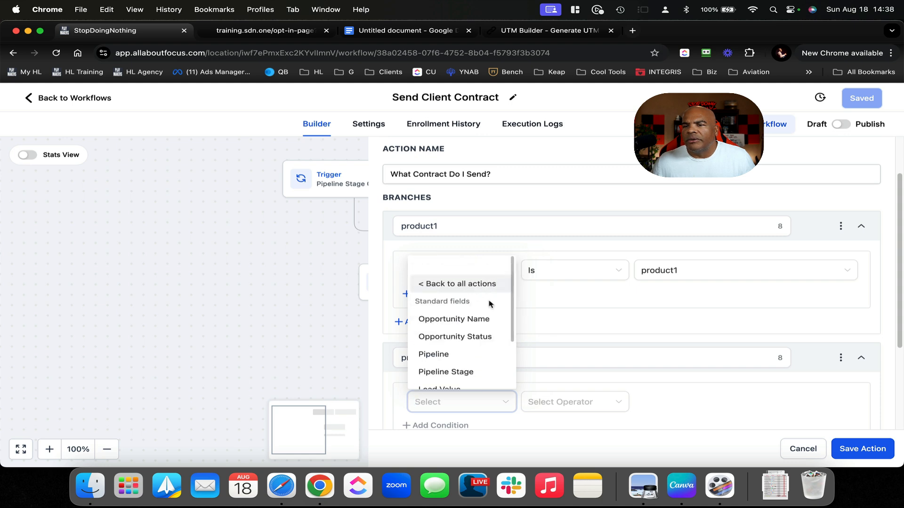
scroll(496, 315, down, 3)
click(477, 376)
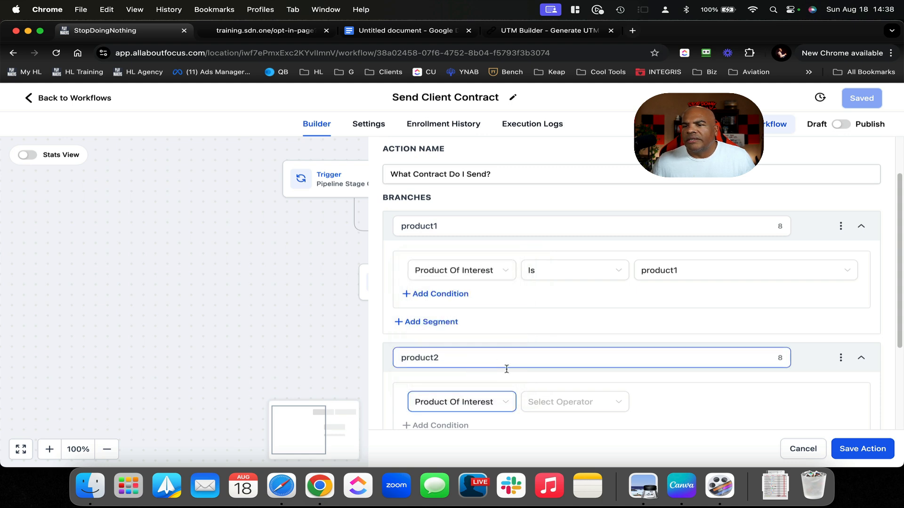
click(561, 408)
click(572, 326)
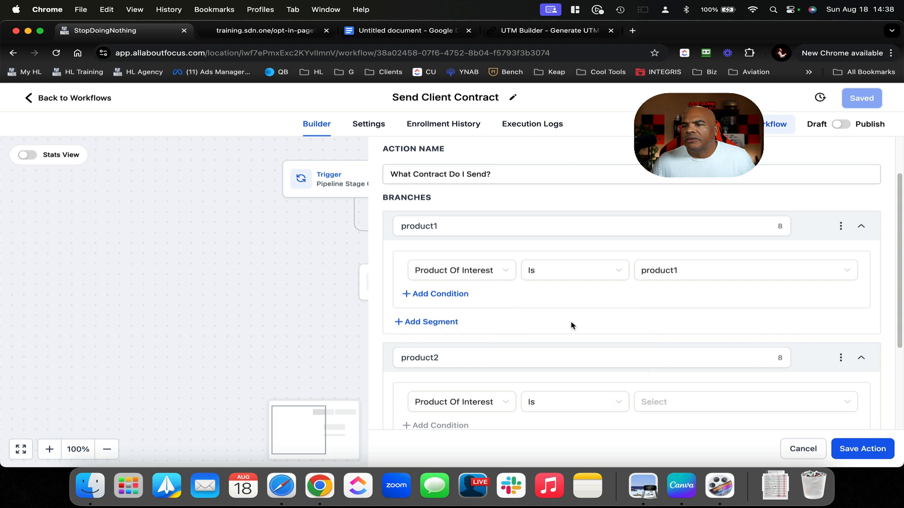
click(675, 403)
click(684, 362)
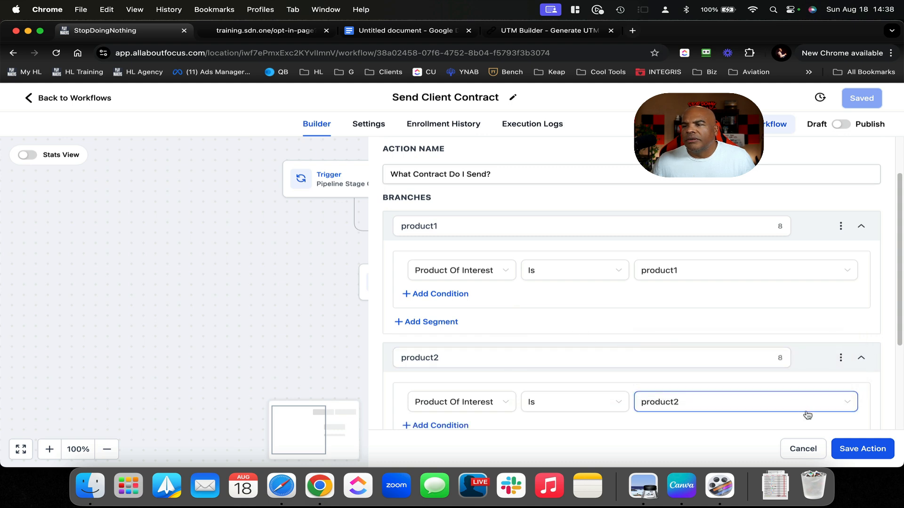
scroll(715, 420, down, 3)
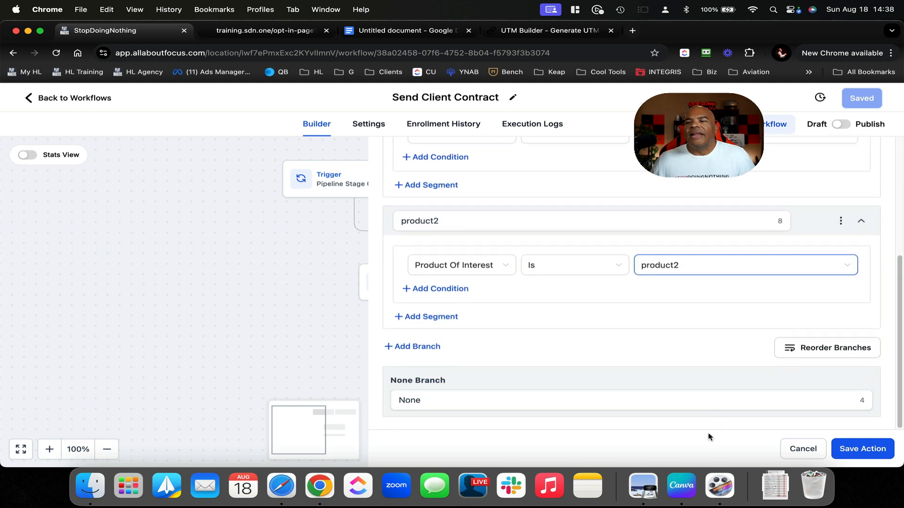
scroll(599, 413, up, 5)
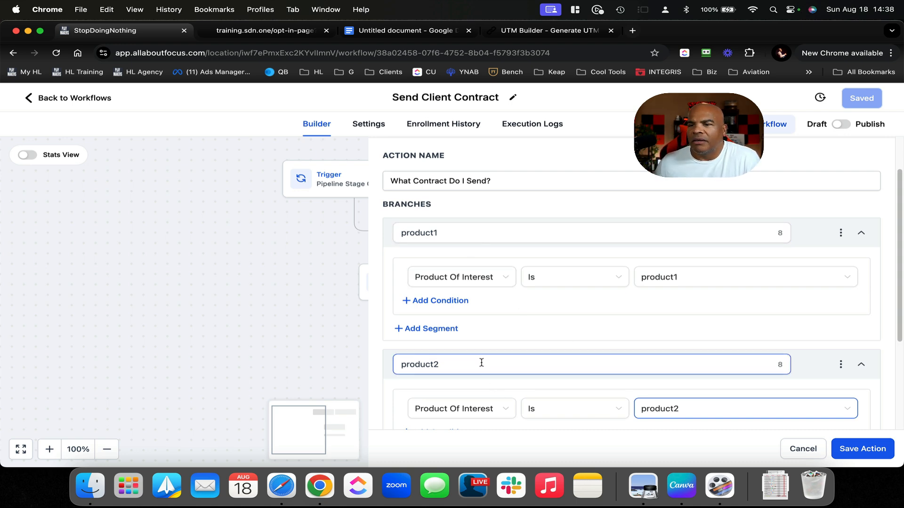
scroll(481, 363, down, 5)
drag(466, 399, 365, 375)
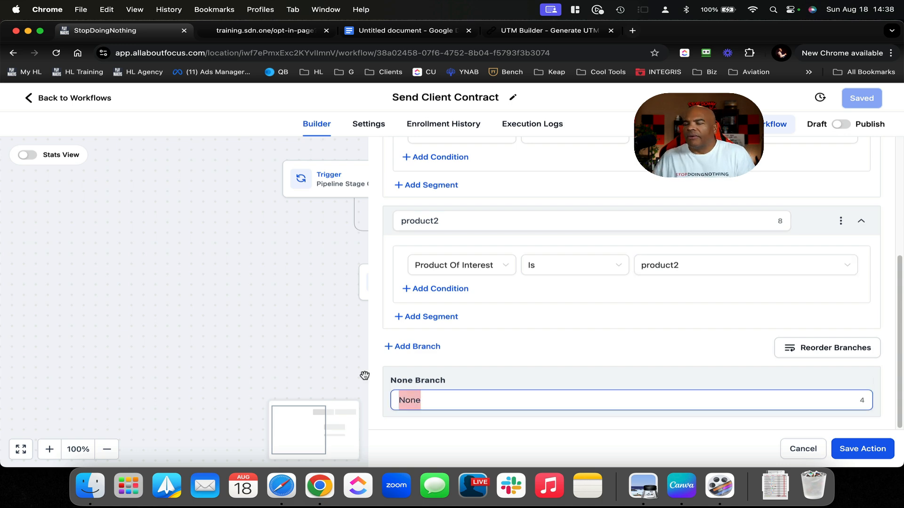
text(prodcu)
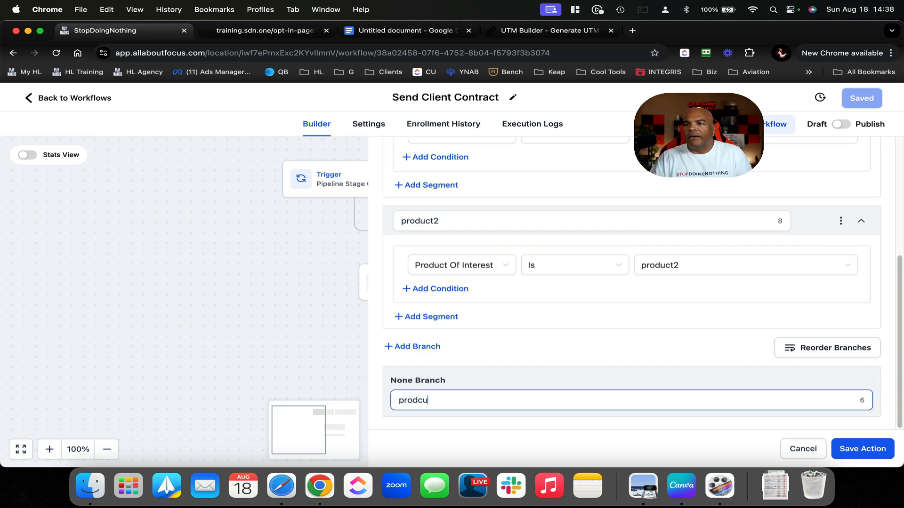
key(BackSpace)
key(BackSpace)
text(uc)
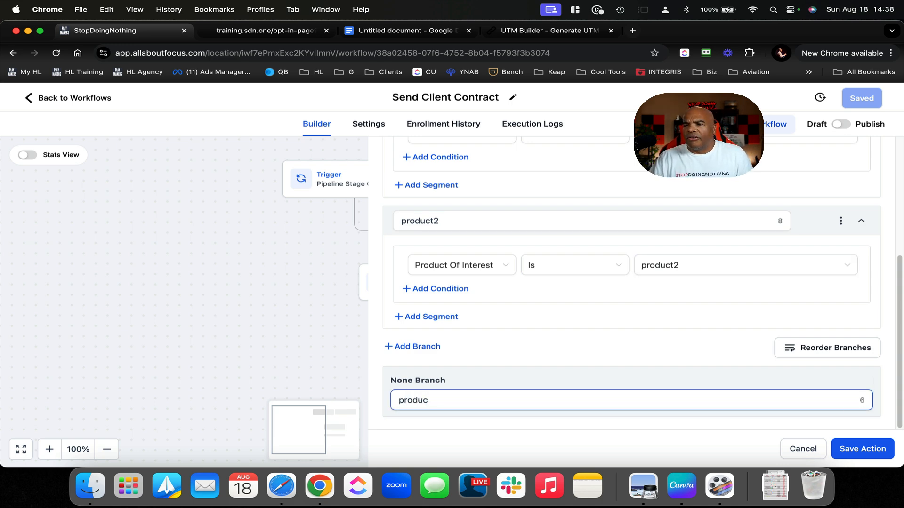
text(t2)
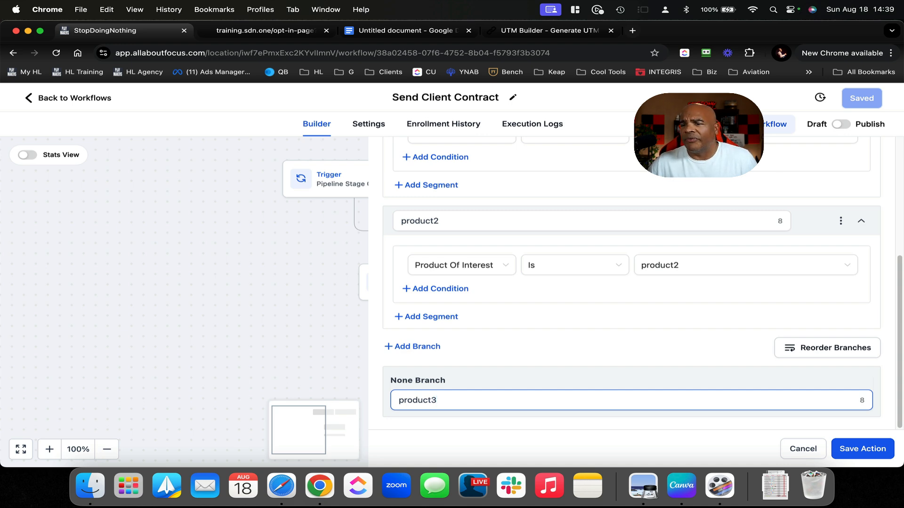
key(BackSpace)
key(BackSpace)
key(BackSpace)
key(BackSpace)
key(BackSpace)
key(BackSpace)
key(BackSpace)
key(BackSpace)
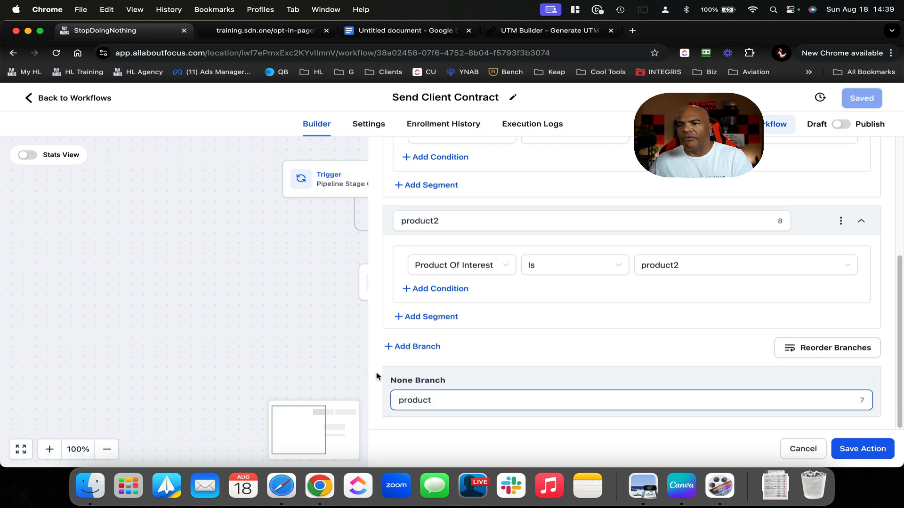
click(425, 346)
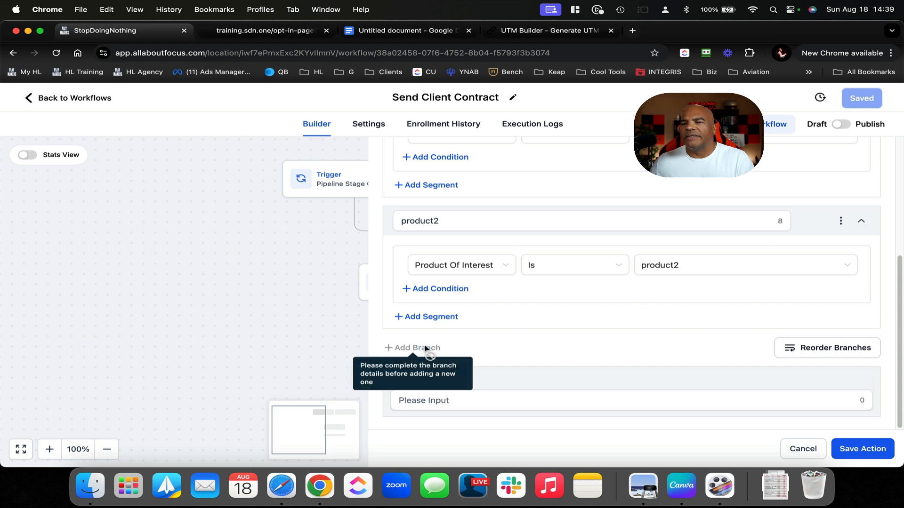
click(494, 401)
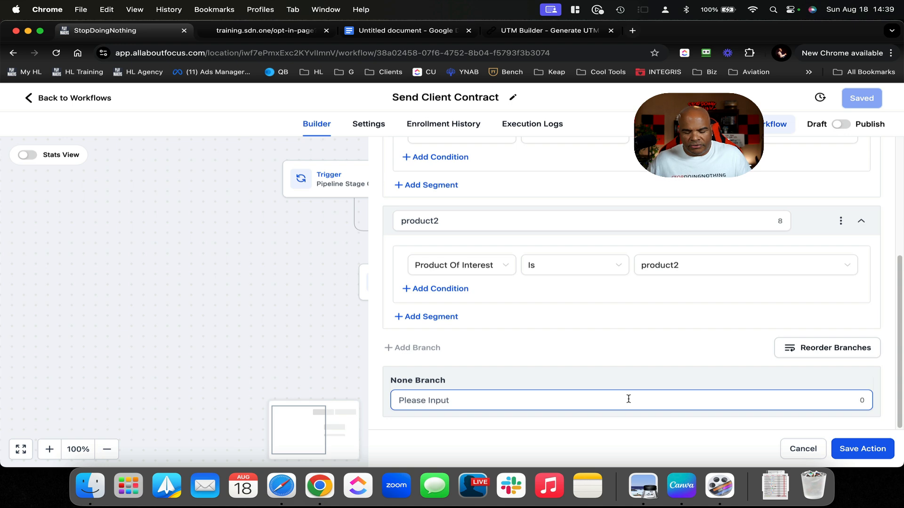
text(None)
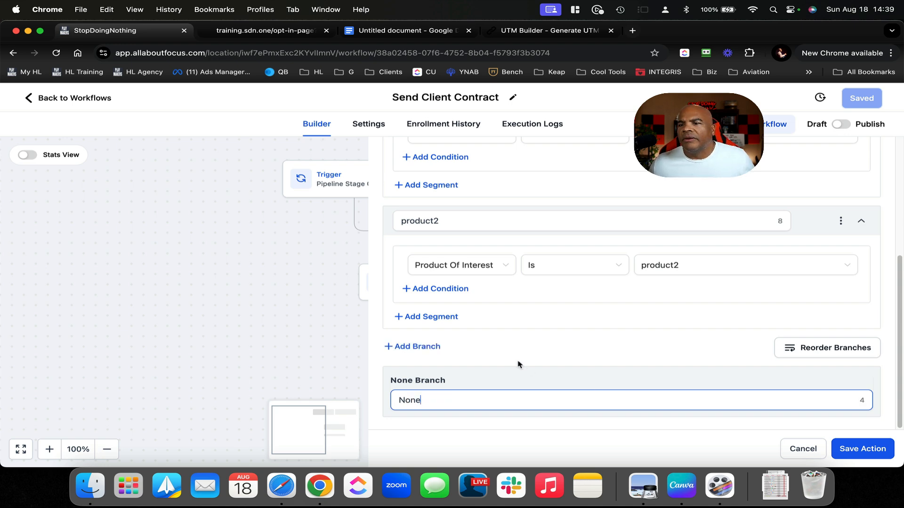
Add a third branch to the contract condition and name it product3
click(421, 346)
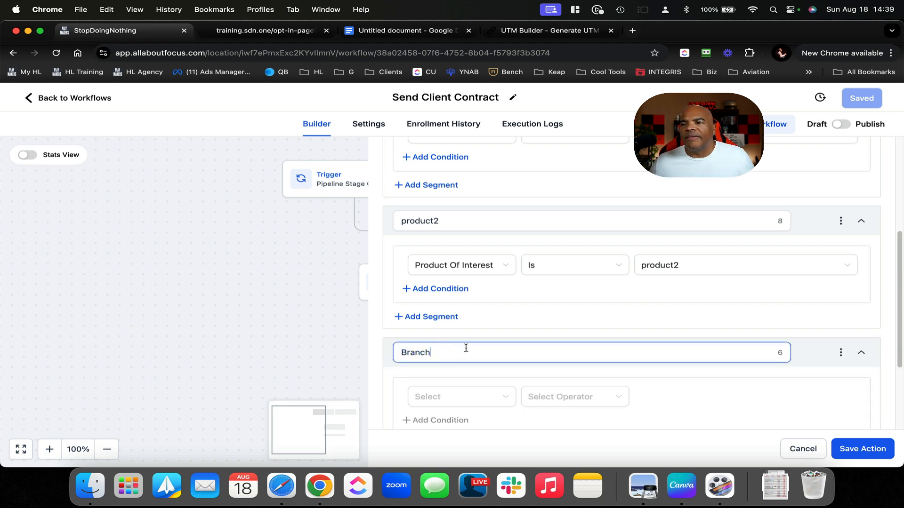
key(BackSpace)
key(BackSpace)
key(BackSpace)
key(BackSpace)
key(BackSpace)
key(BackSpace)
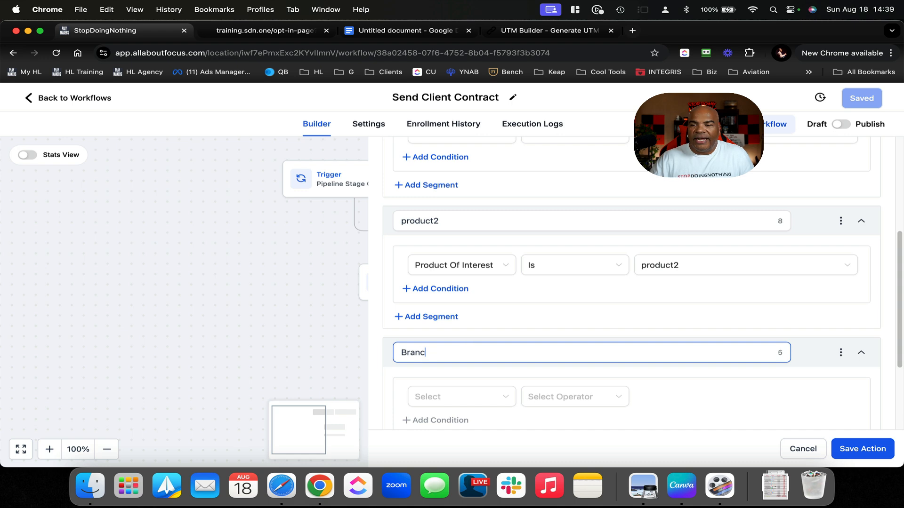
text(pruc)
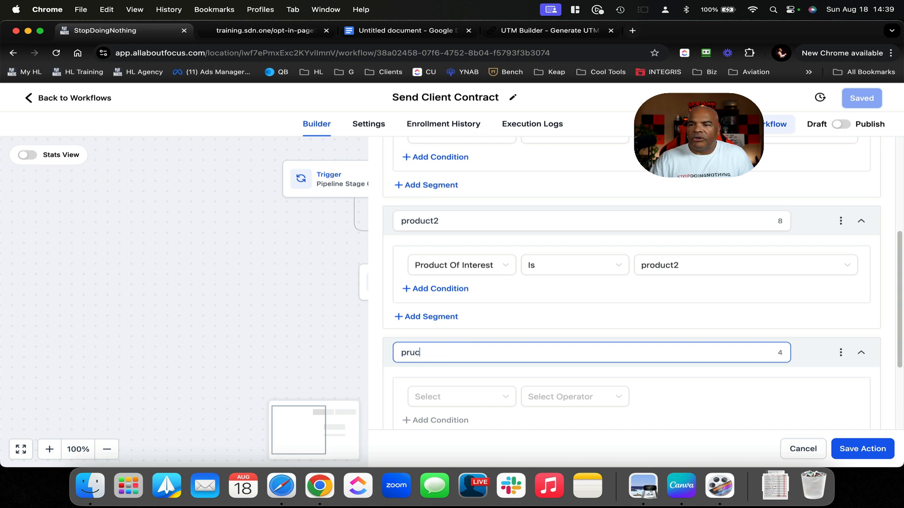
text(o)
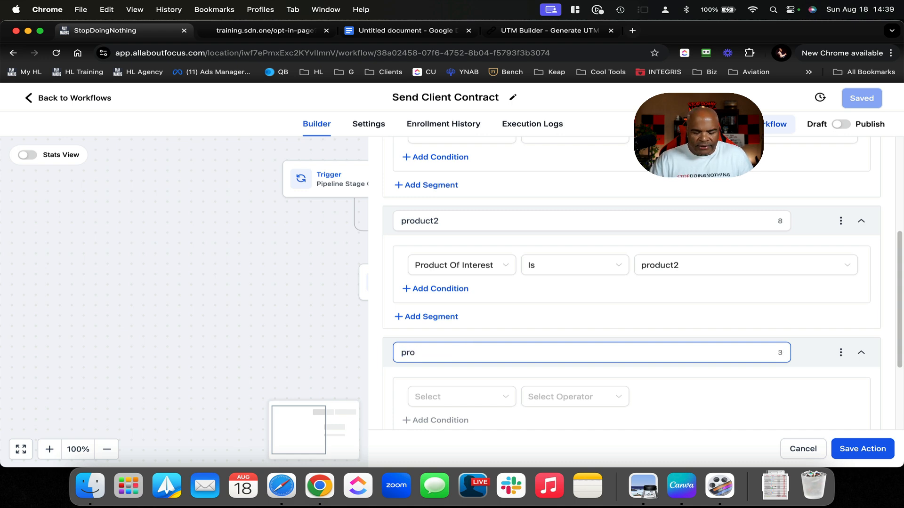
text(fdcut)
key(BackSpace)
key(BackSpace)
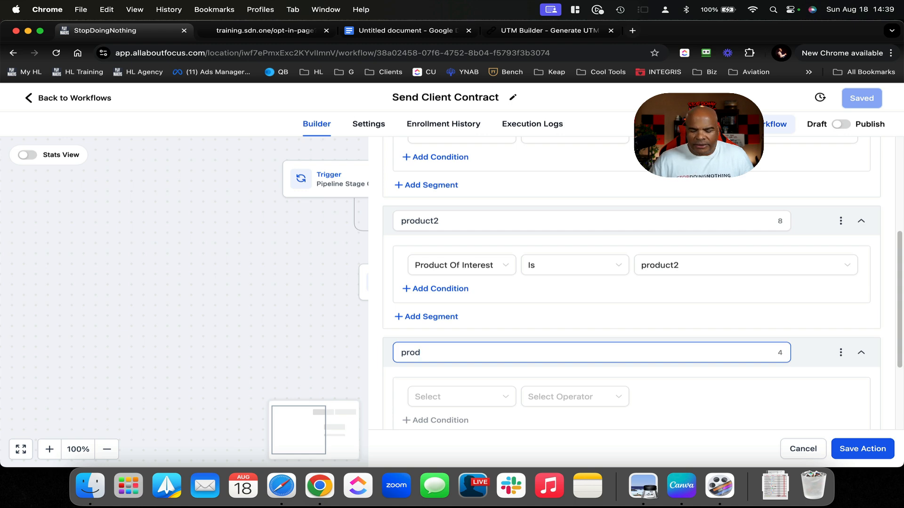
text(uct2)
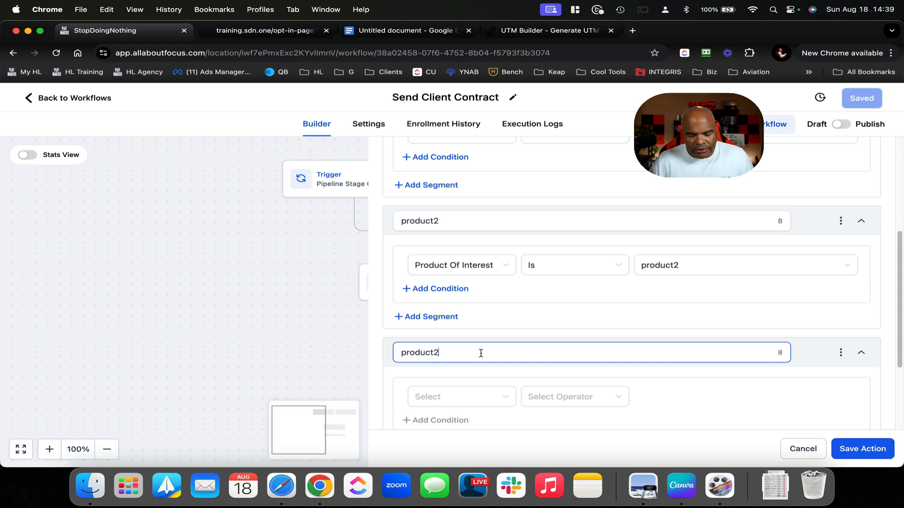
Set the product3 branch to Product Of Interest Is product3 and save the condition
click(492, 396)
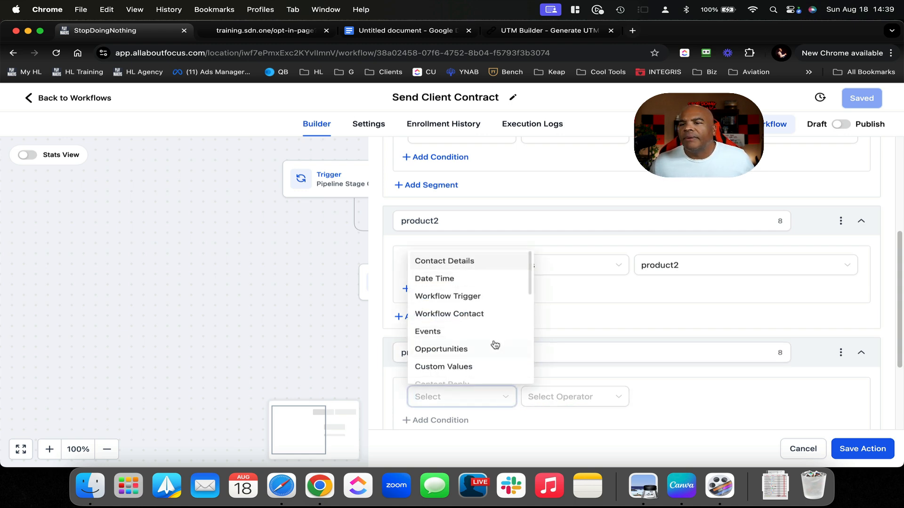
scroll(490, 348, down, 5)
scroll(474, 306, up, 5)
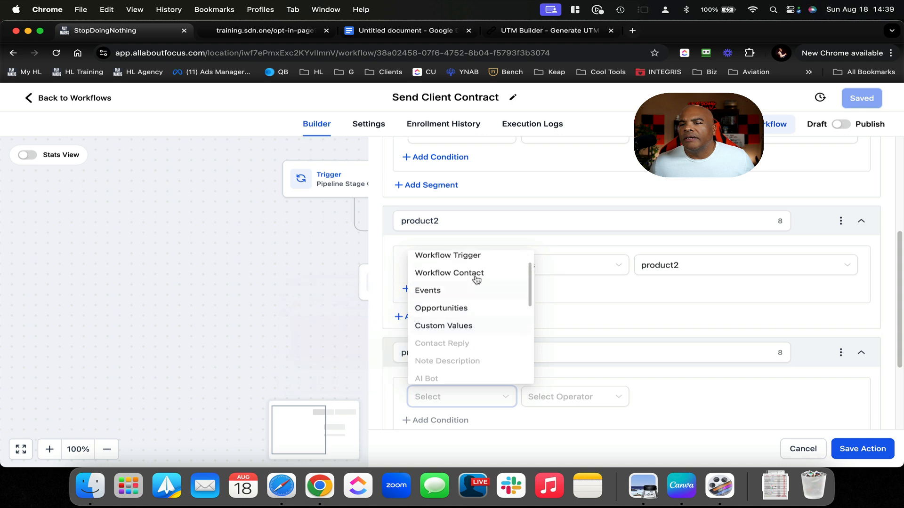
click(469, 315)
scroll(474, 343, down, 3)
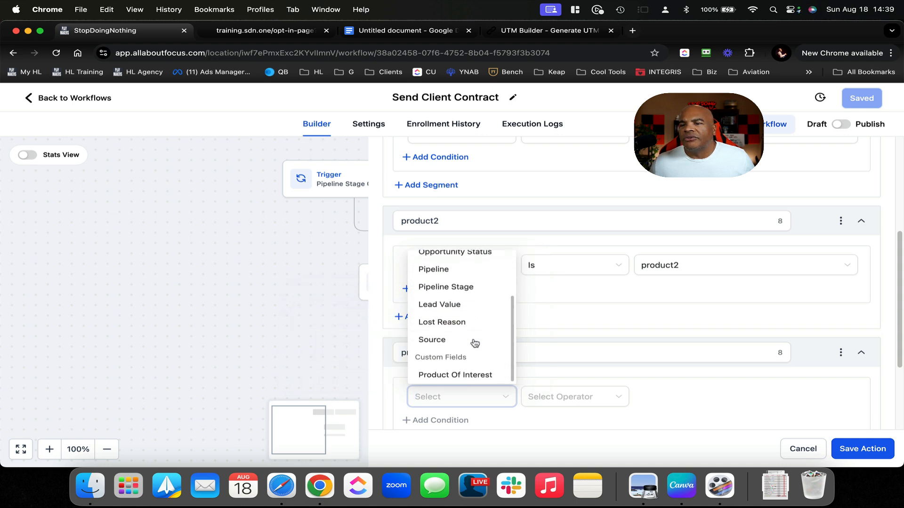
click(454, 373)
click(569, 397)
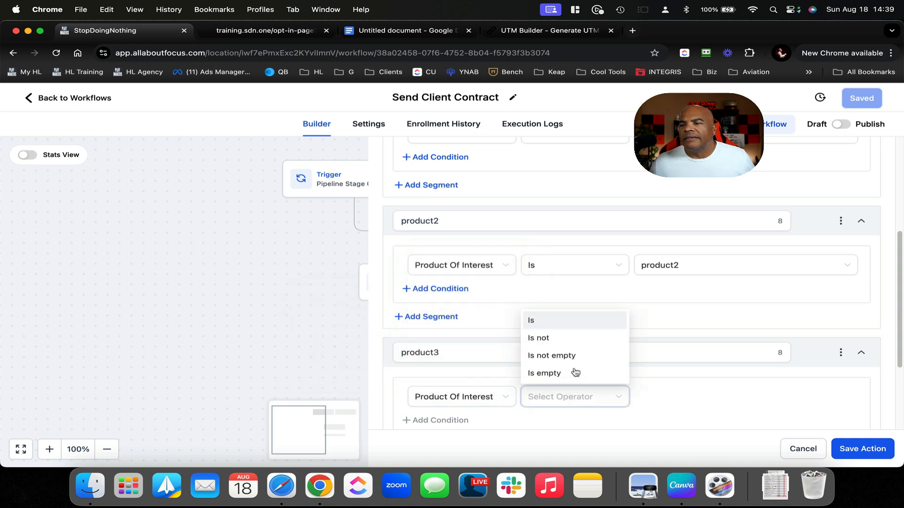
click(567, 326)
click(688, 396)
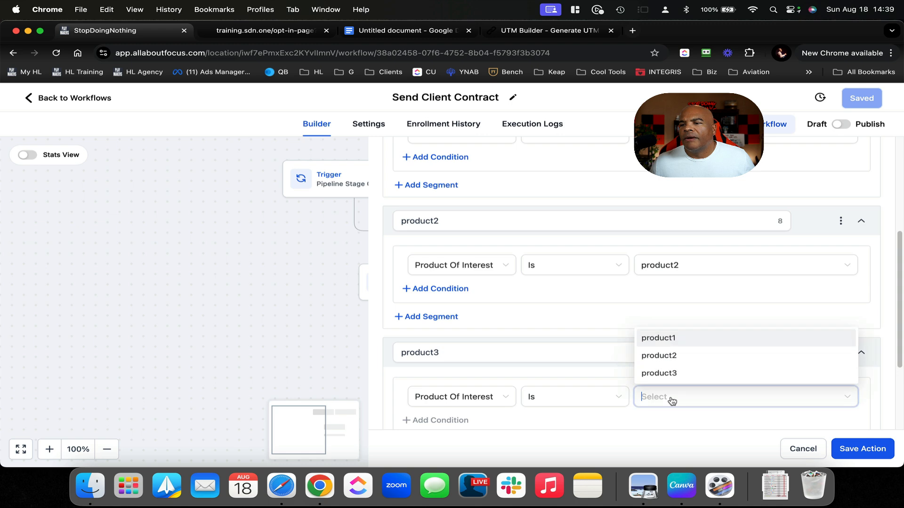
click(688, 374)
click(837, 443)
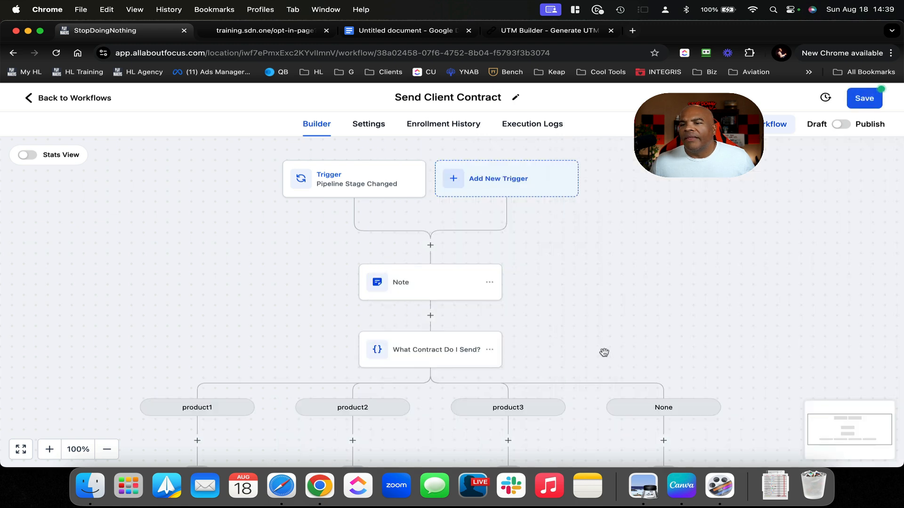
scroll(535, 307, down, 2)
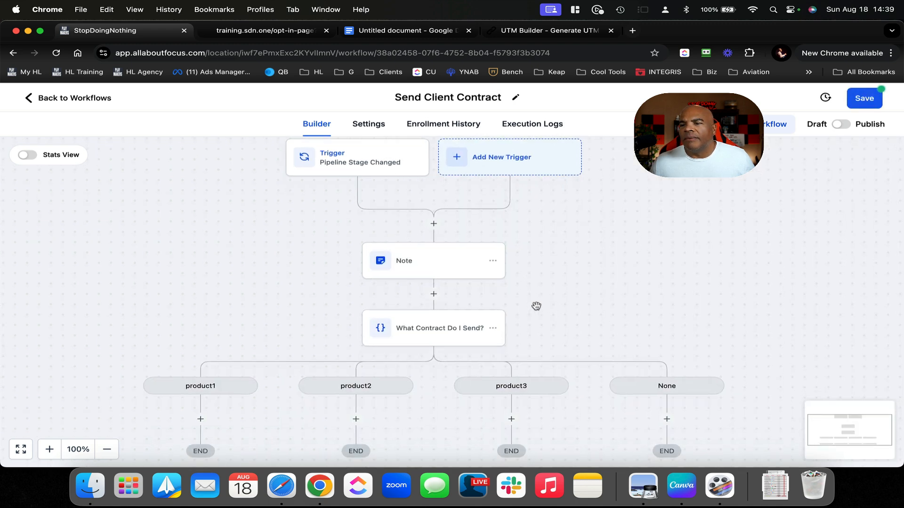
Rename the None branch of 'What Contract Do I Send?' to 'Whoops No Product Set' and save
click(433, 317)
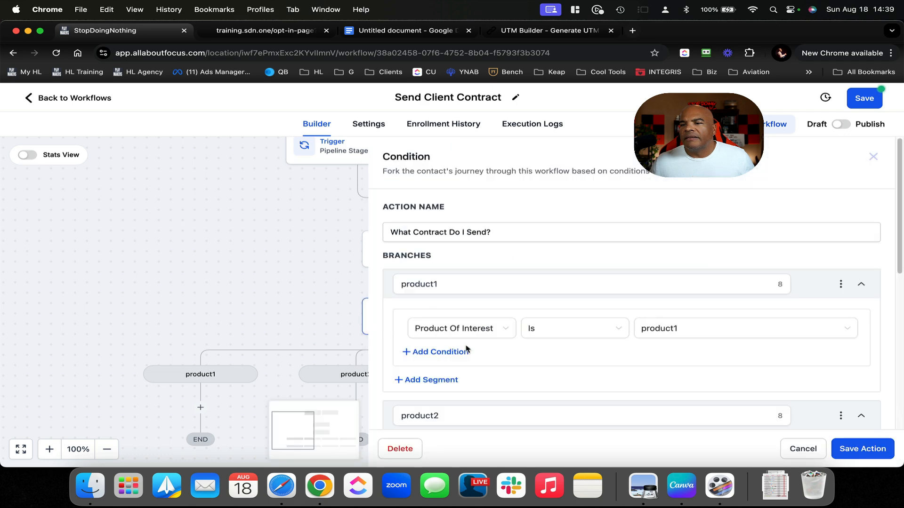
scroll(467, 353, down, 5)
click(444, 401)
double_click(444, 401)
text(W)
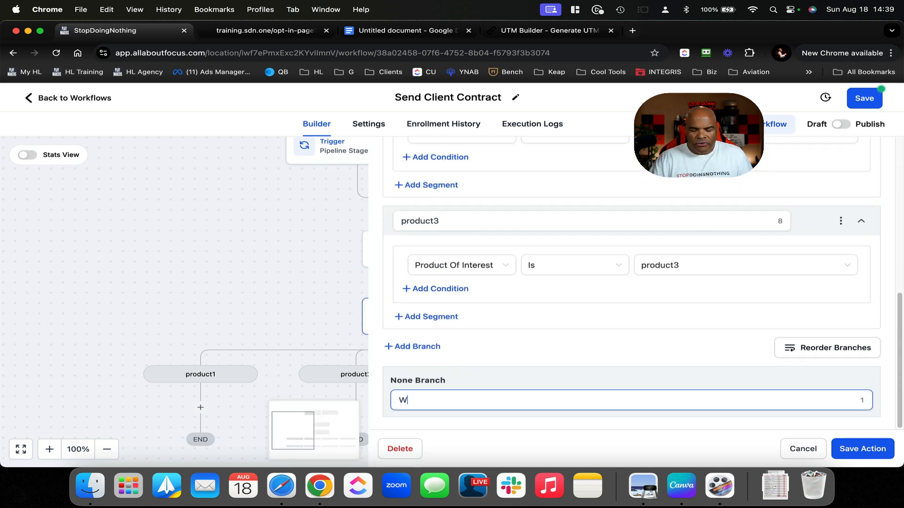
text(hoops No Por)
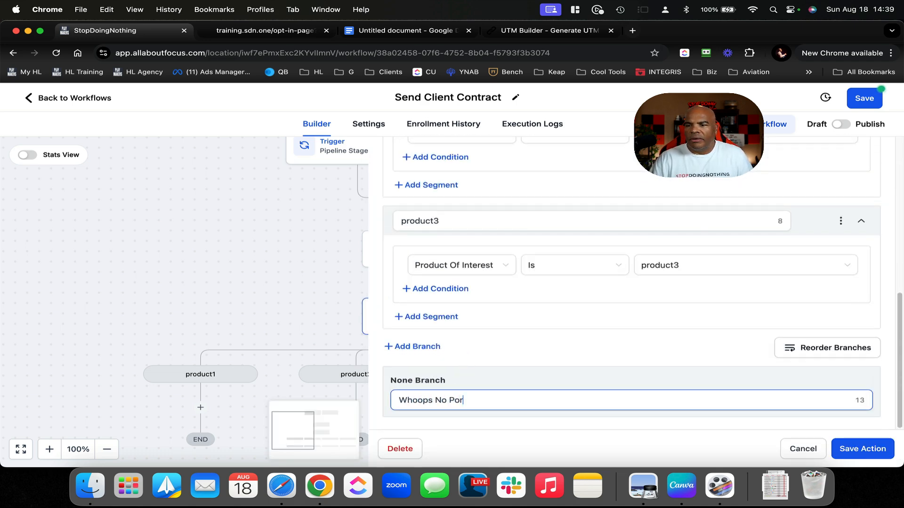
text(u)
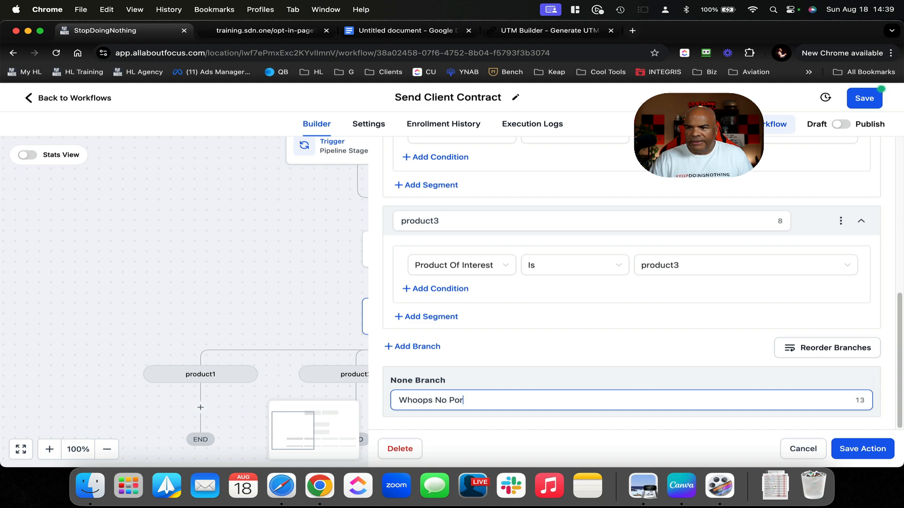
text(ro)
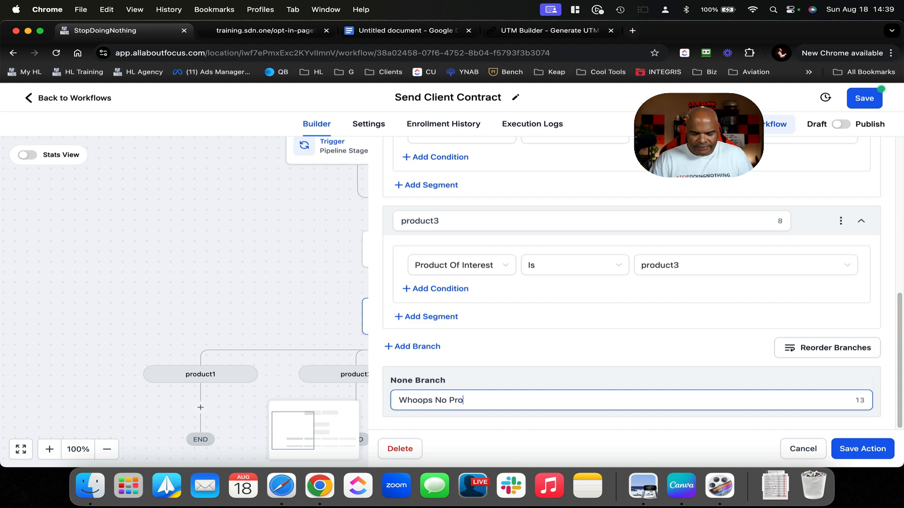
text(duct)
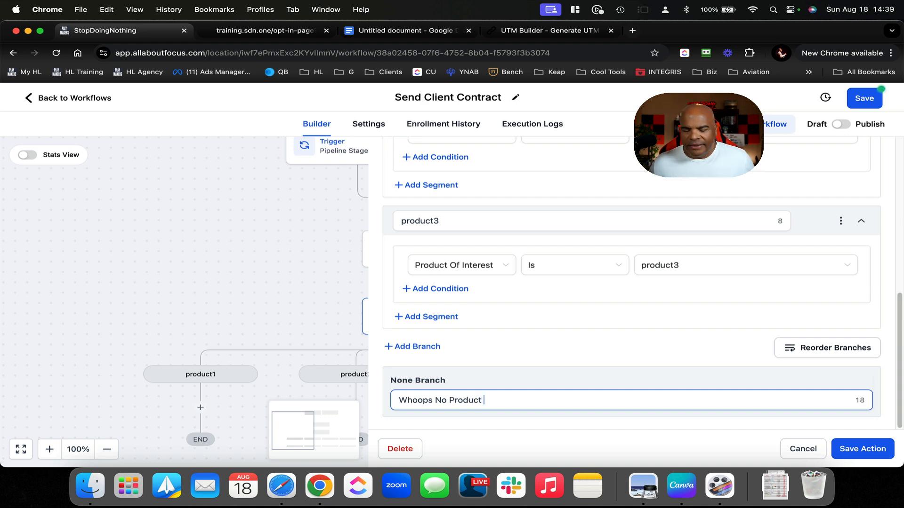
text( Set)
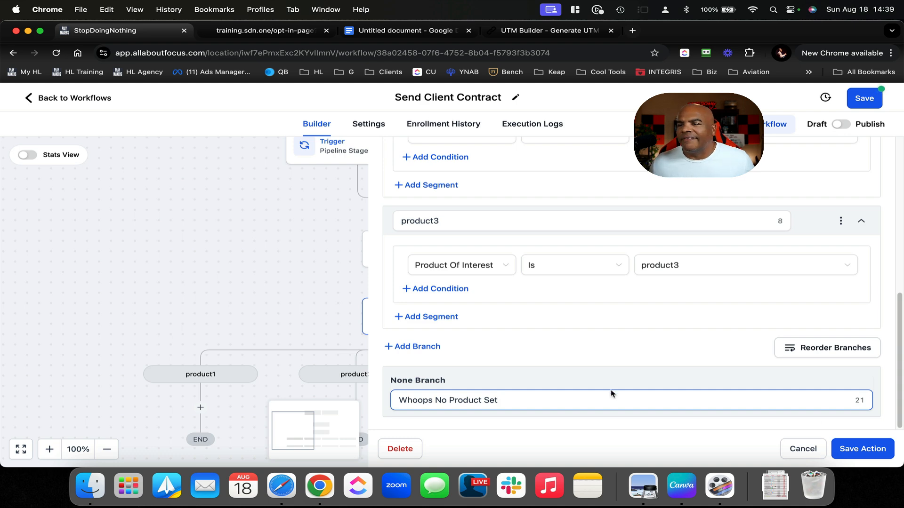
click(845, 448)
scroll(729, 396, down, 3)
scroll(728, 396, right, 1)
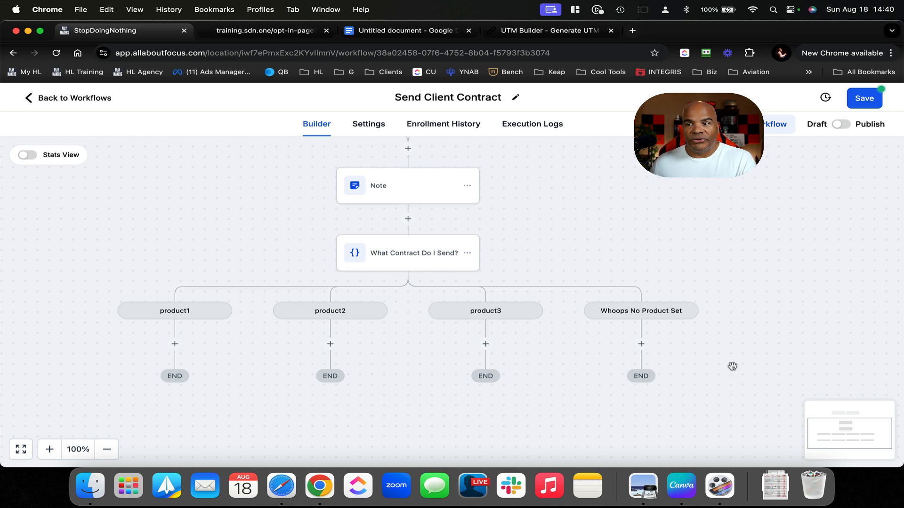
Add a Create Or Update Opportunity step under Whoops No Product Set in Main Pipeline, Pending Call 1
click(641, 344)
text(opp)
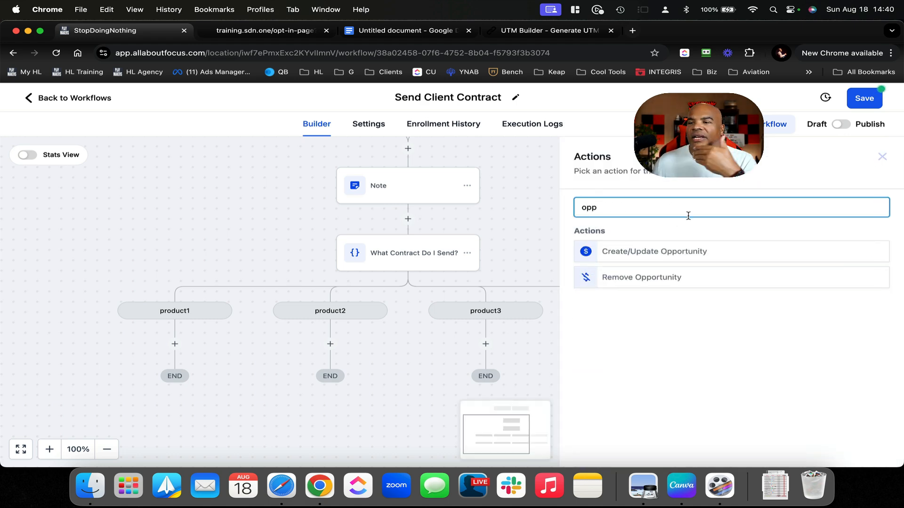
click(678, 252)
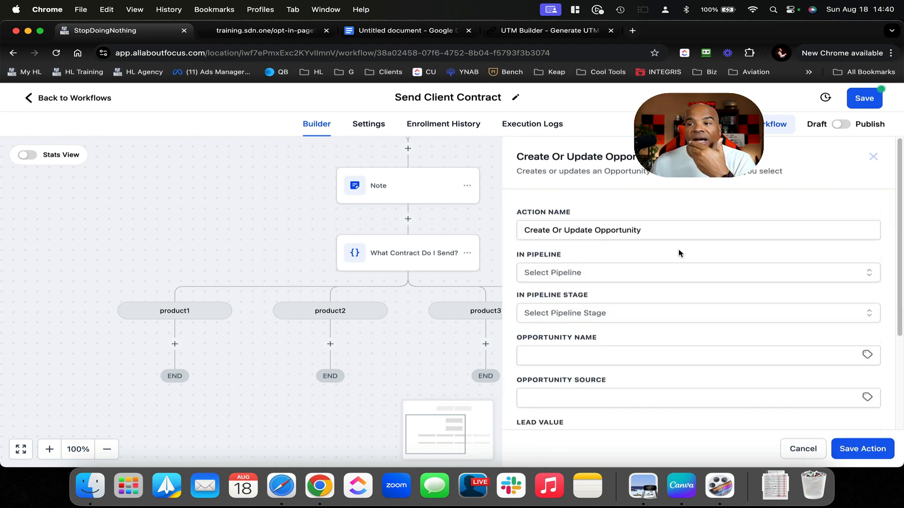
click(659, 271)
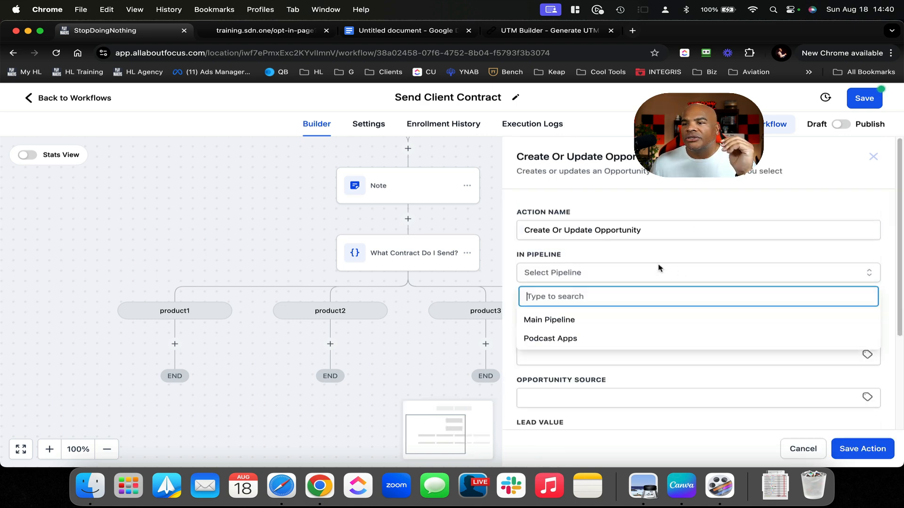
click(597, 321)
click(604, 312)
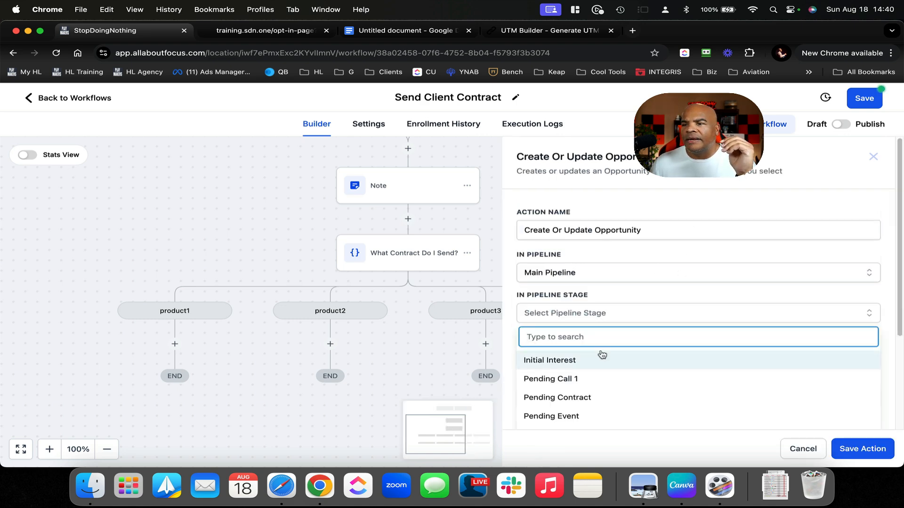
scroll(602, 354, down, 3)
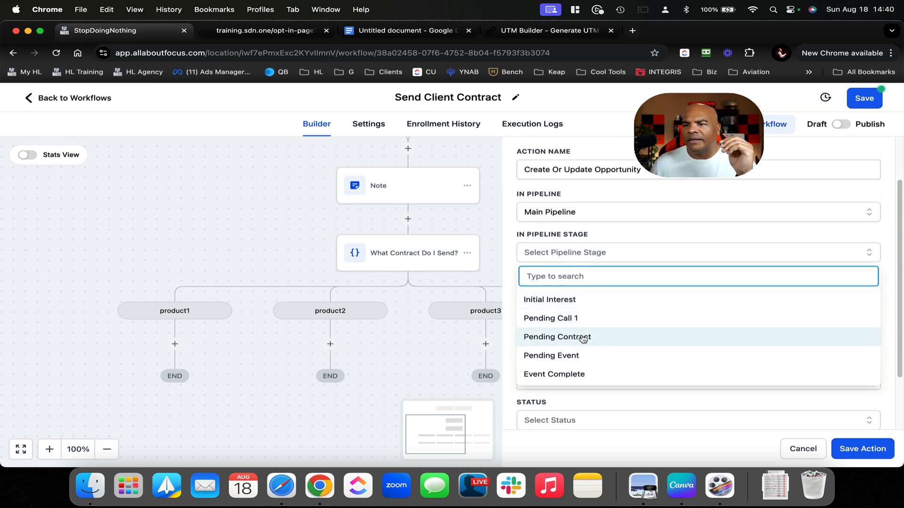
click(579, 319)
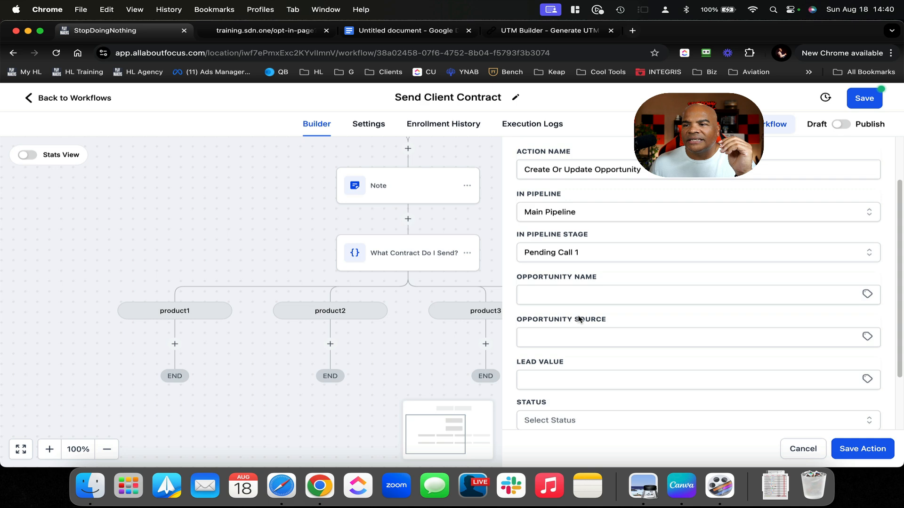
Set the opportunity status to open and save the opportunity step
scroll(602, 307, down, 3)
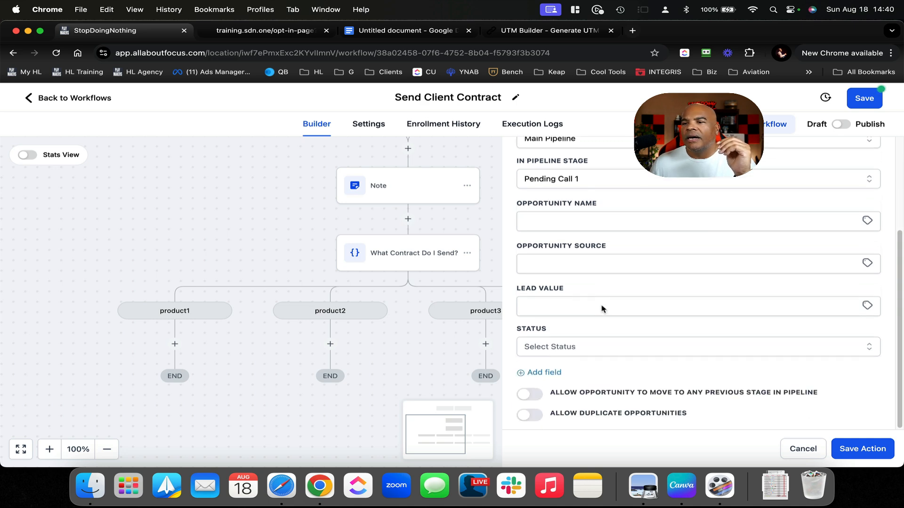
click(602, 346)
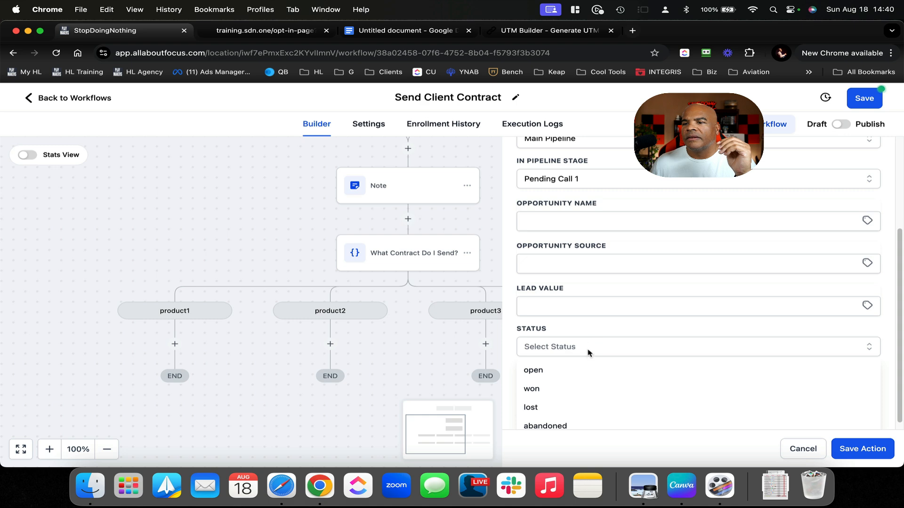
click(572, 370)
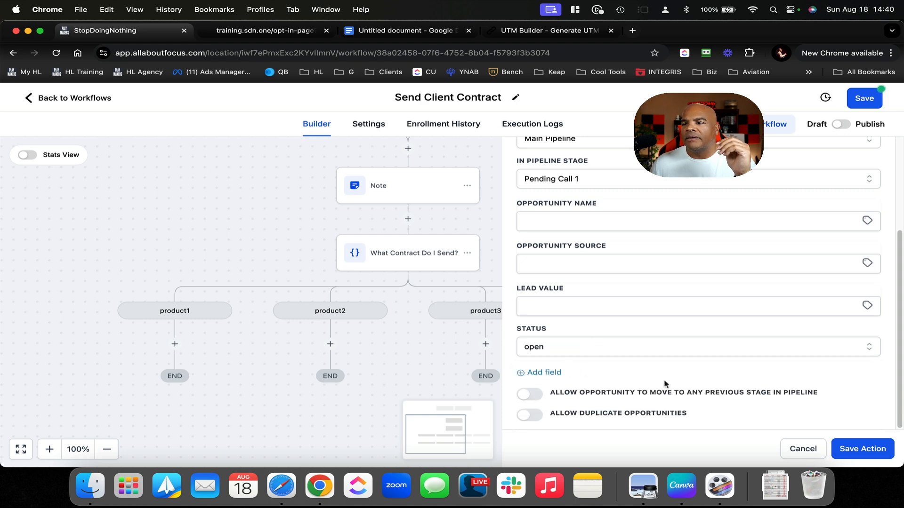
click(858, 447)
scroll(710, 327, up, 5)
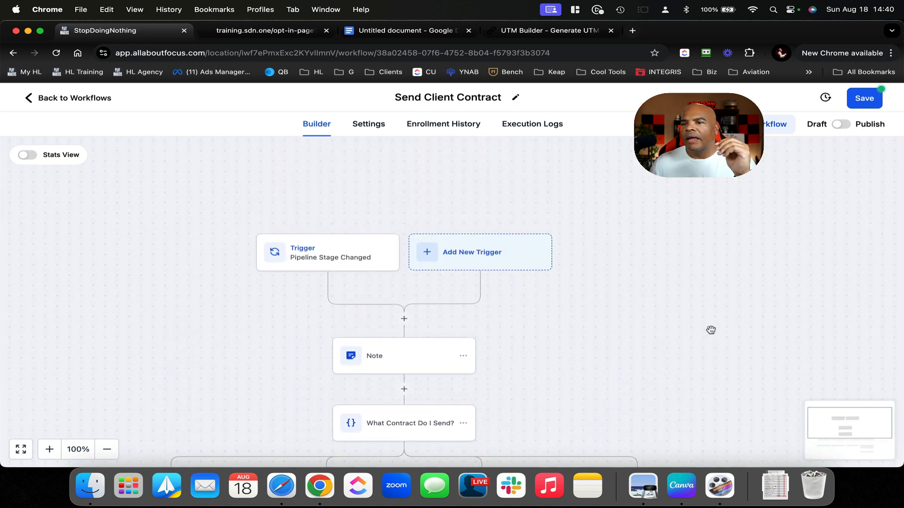
scroll(711, 330, down, 2)
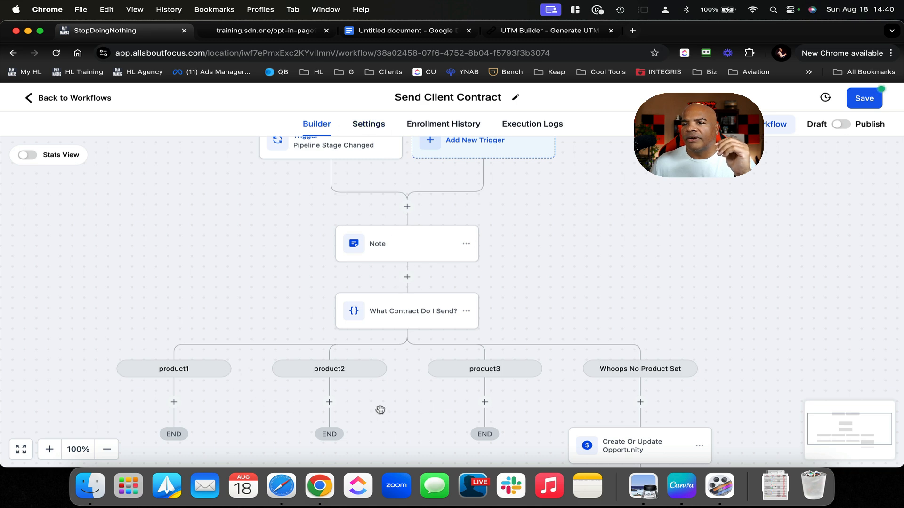
scroll(458, 403, down, 3)
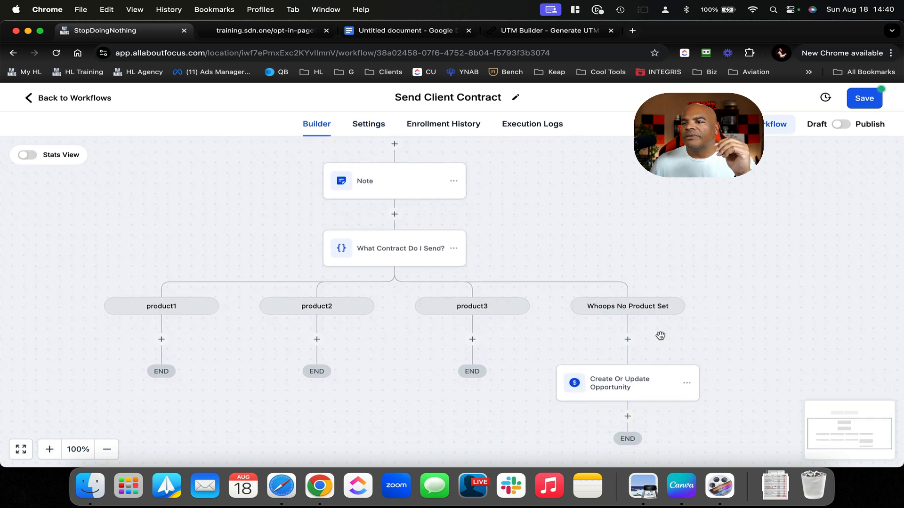
click(641, 385)
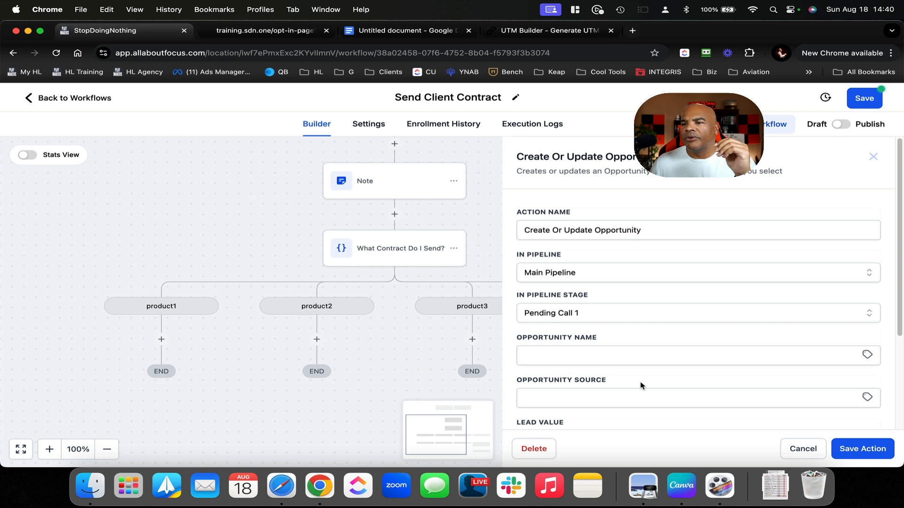
Add an email Internal Notification above the opportunity step with sender name 'crm'
click(866, 452)
click(629, 342)
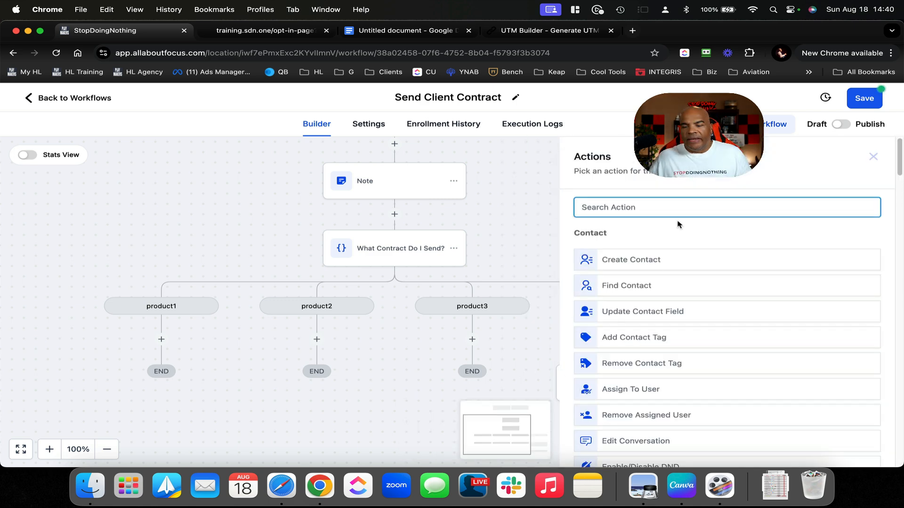
text(inter)
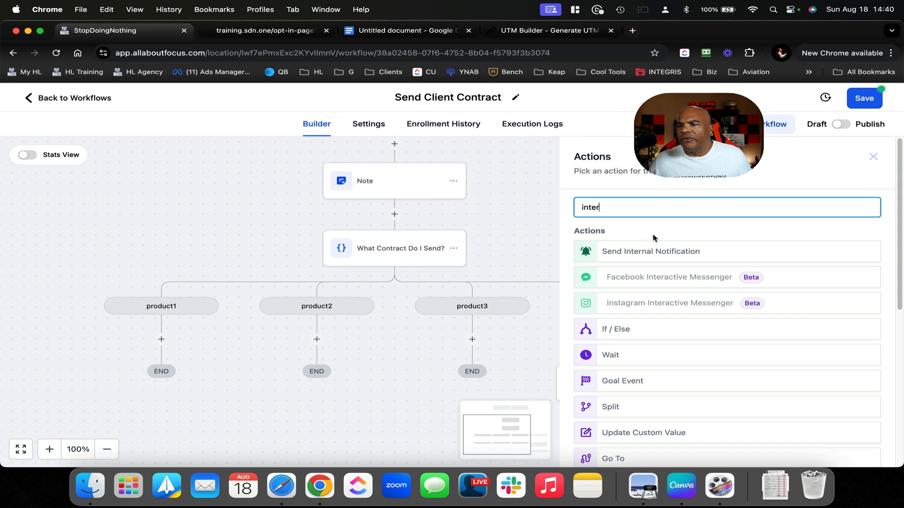
click(653, 251)
click(655, 271)
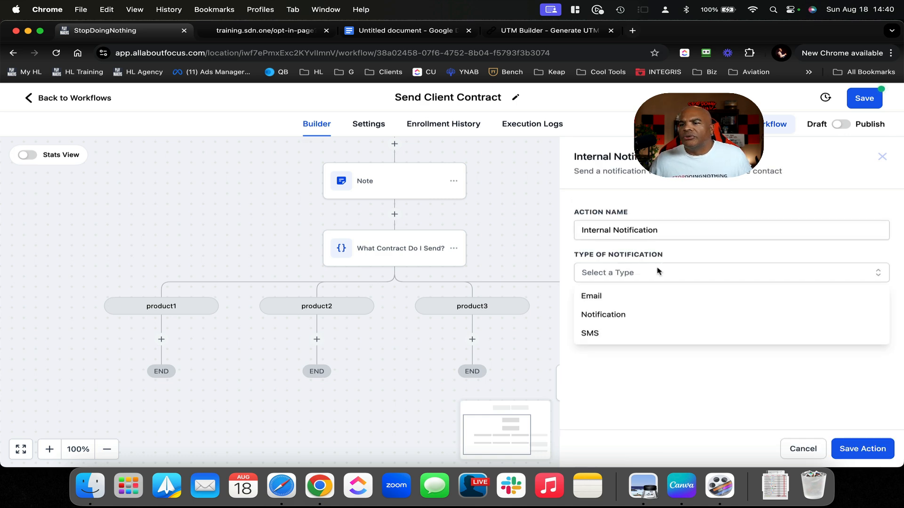
click(626, 295)
click(646, 335)
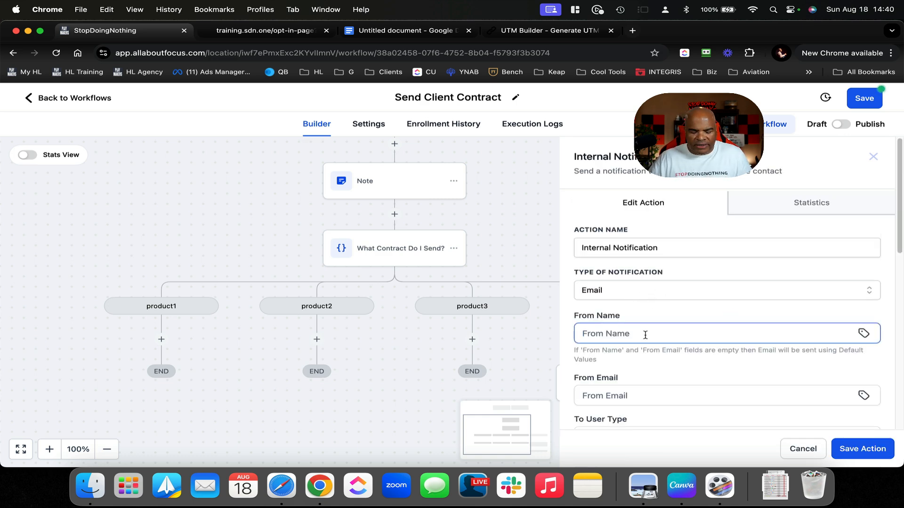
text(crm)
Fill in the sender e-mail and address the notification to the Assigned User
scroll(664, 383, down, 3)
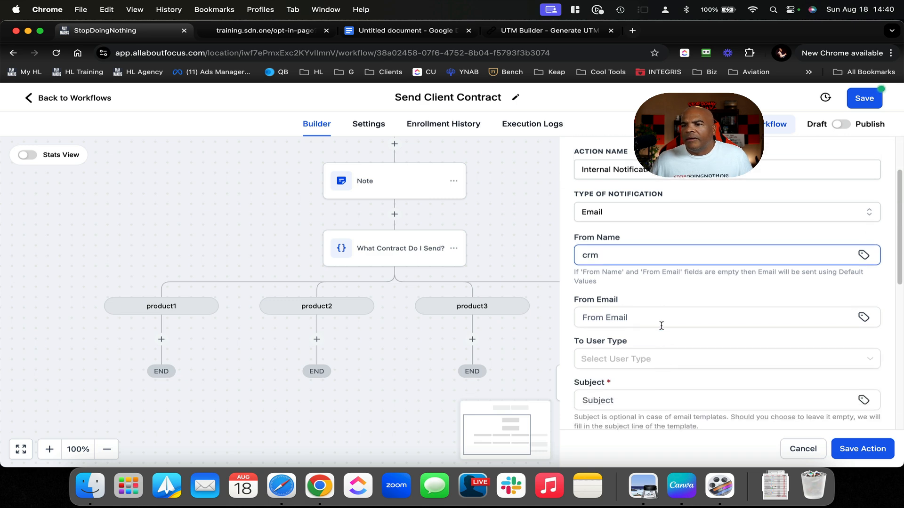
click(660, 325)
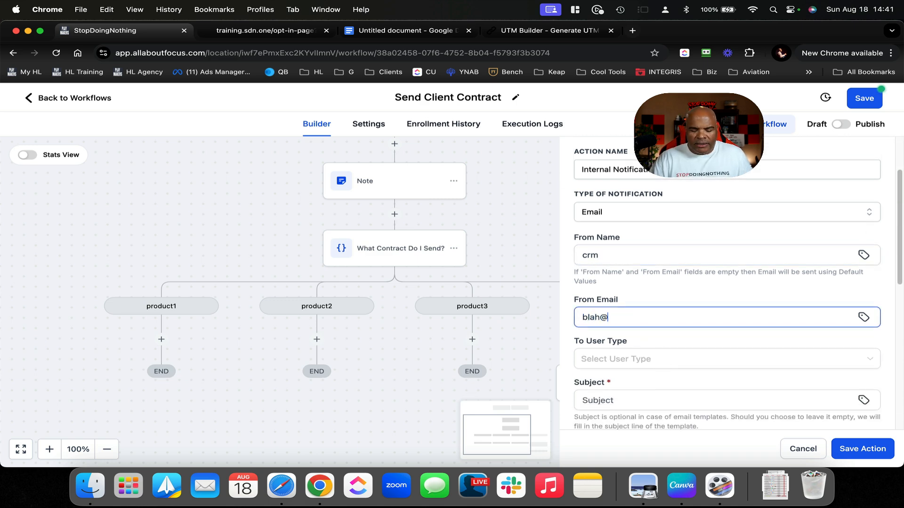
click(669, 358)
click(641, 402)
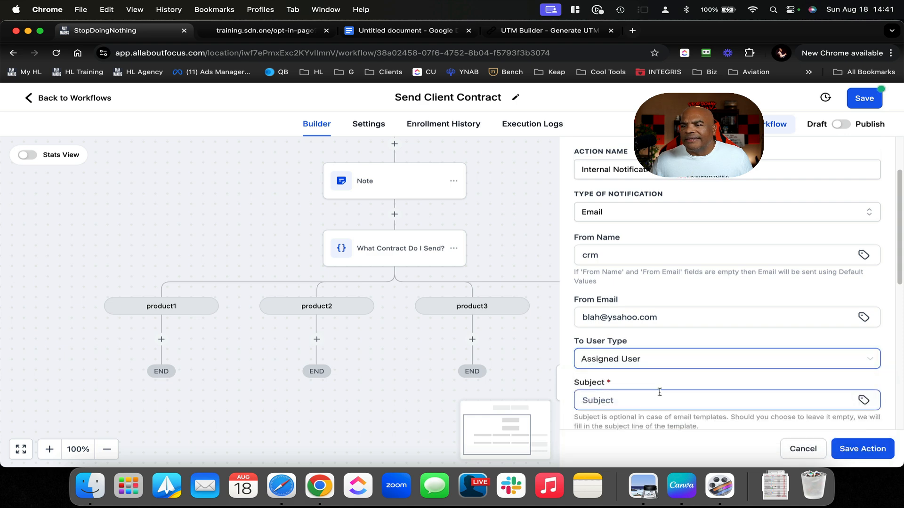
scroll(660, 393, down, 3)
Set the subject 'Error: No interested Product set for {{contact.email}}' and paste it as the message
click(673, 268)
text(E)
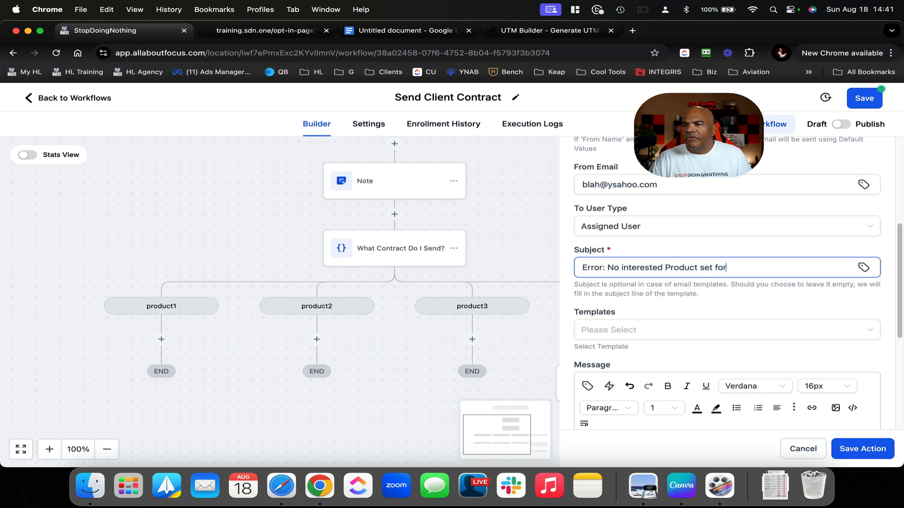
click(864, 268)
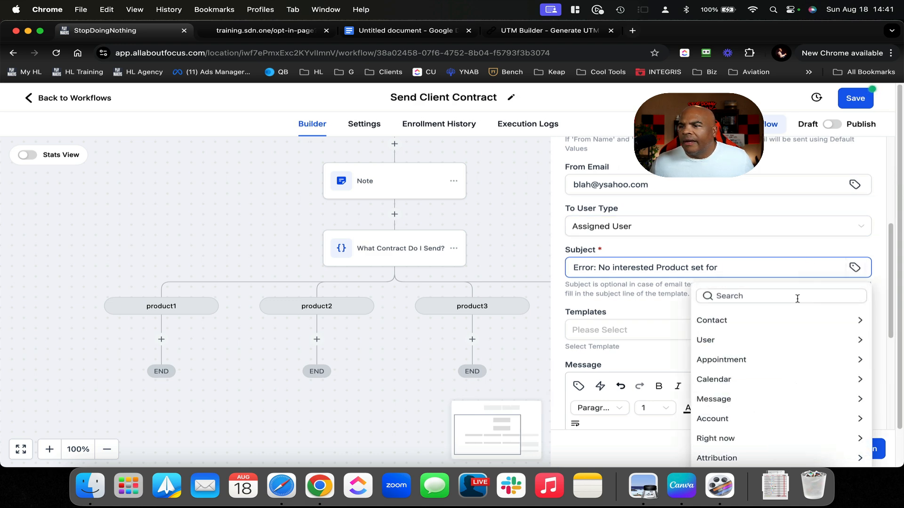
click(791, 320)
click(734, 396)
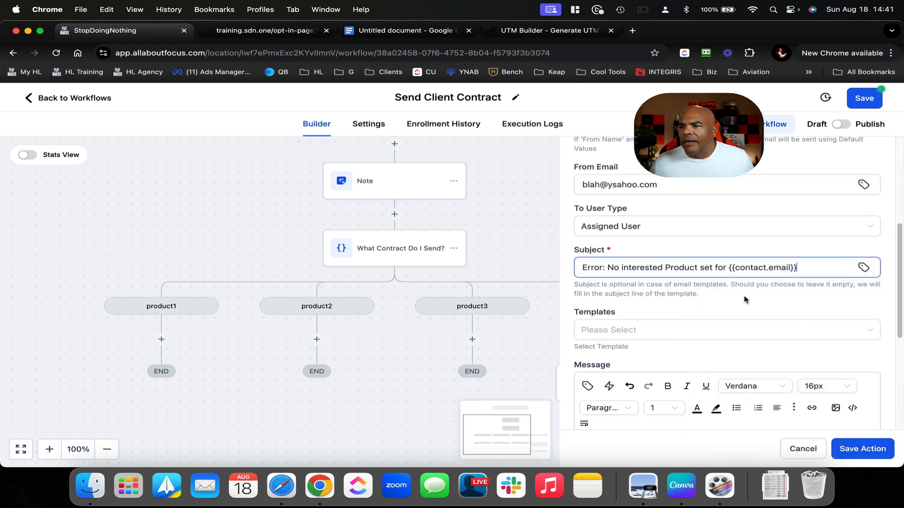
triple_click(814, 275)
key(cmd+c)
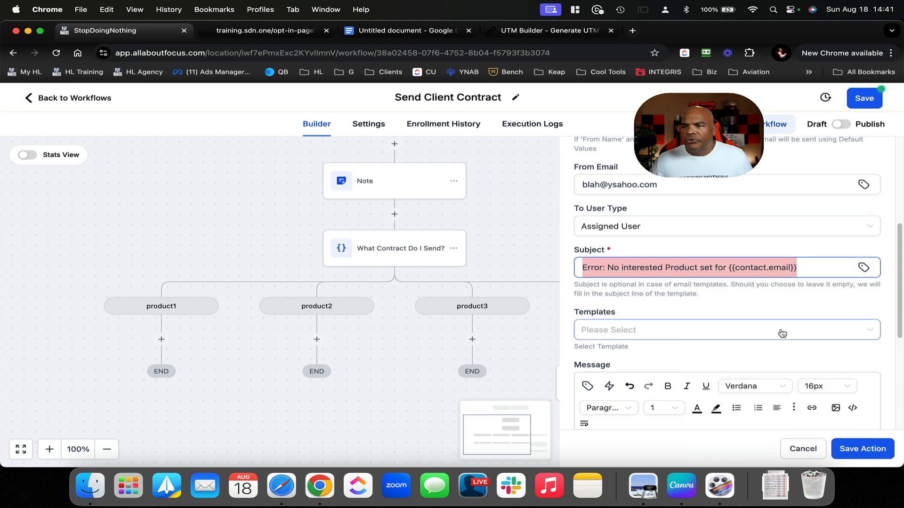
scroll(699, 310, down, 3)
click(680, 325)
key(cmd+v)
click(856, 449)
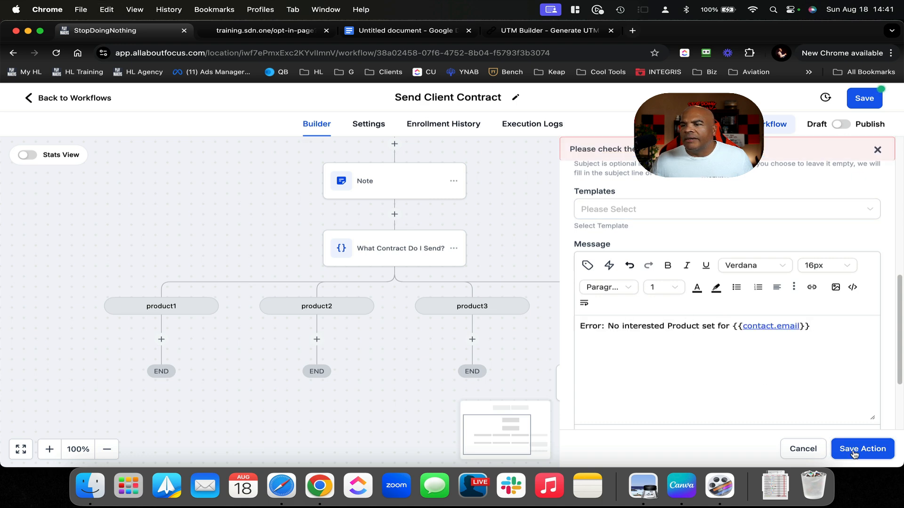
Repair the broken {{contact.email}} merge field in the message and save the notification
scroll(800, 306, up, 5)
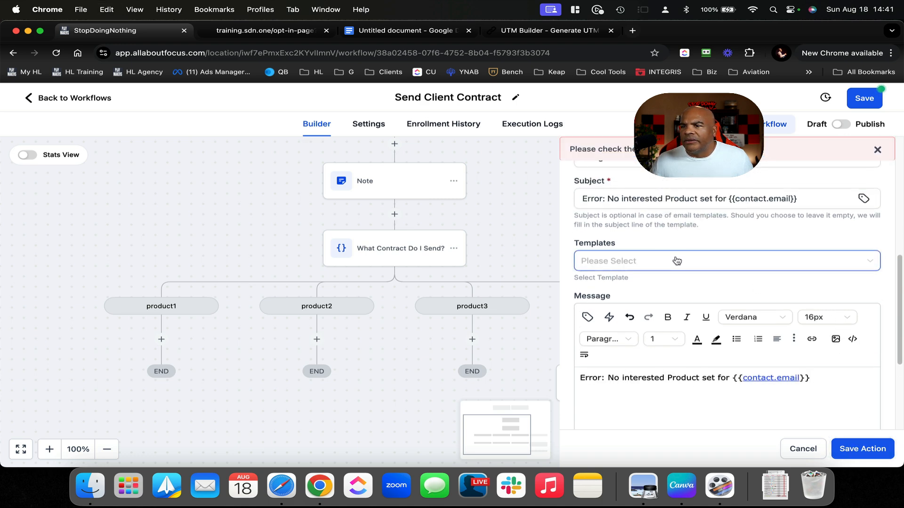
scroll(677, 261, up, 2)
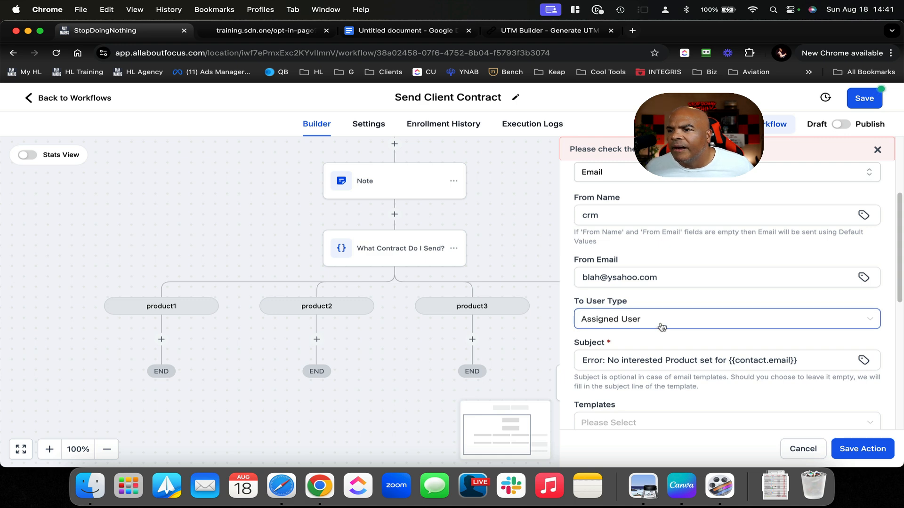
scroll(662, 326, up, 3)
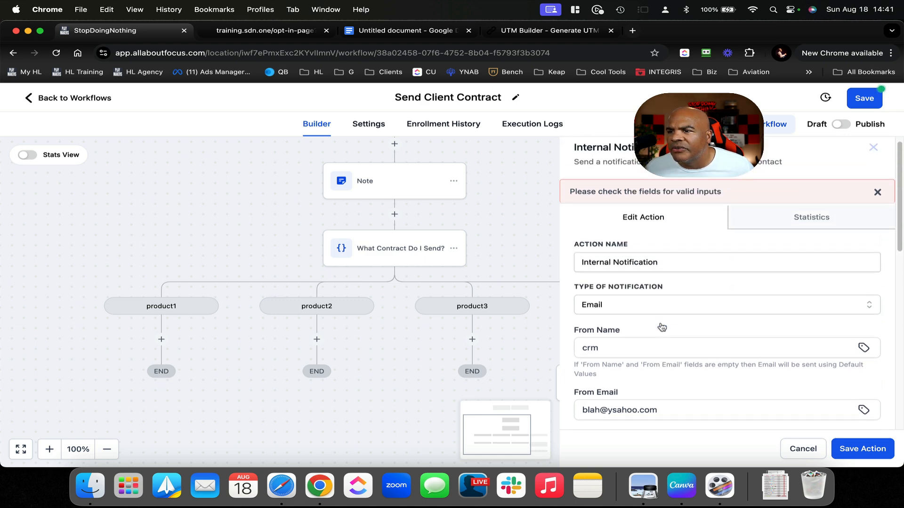
click(689, 343)
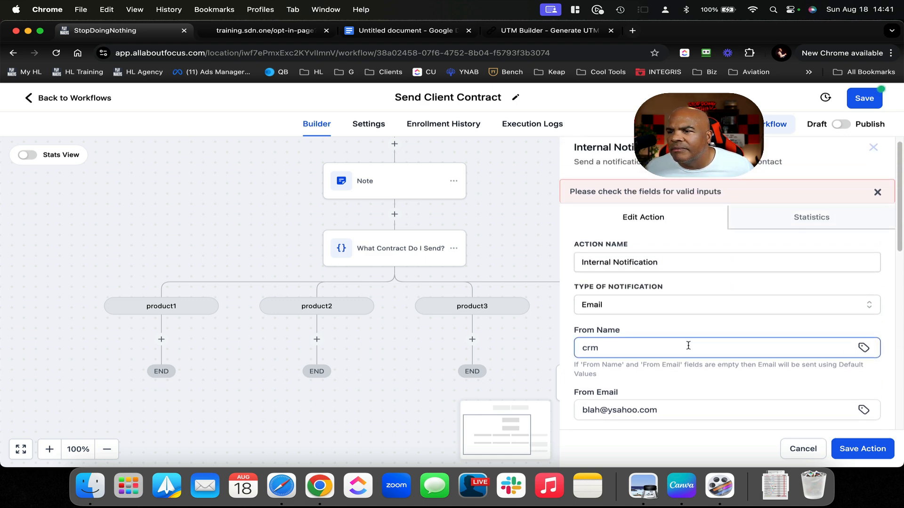
scroll(688, 345, down, 4)
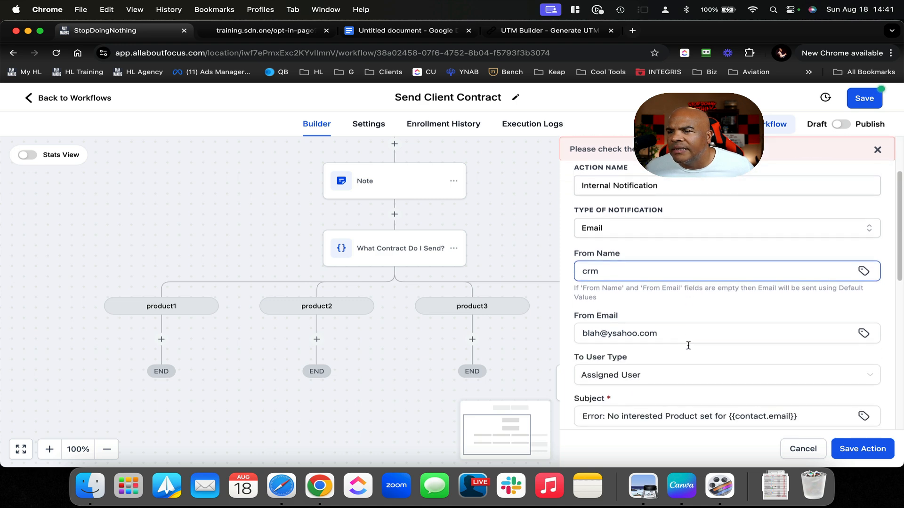
scroll(688, 345, down, 5)
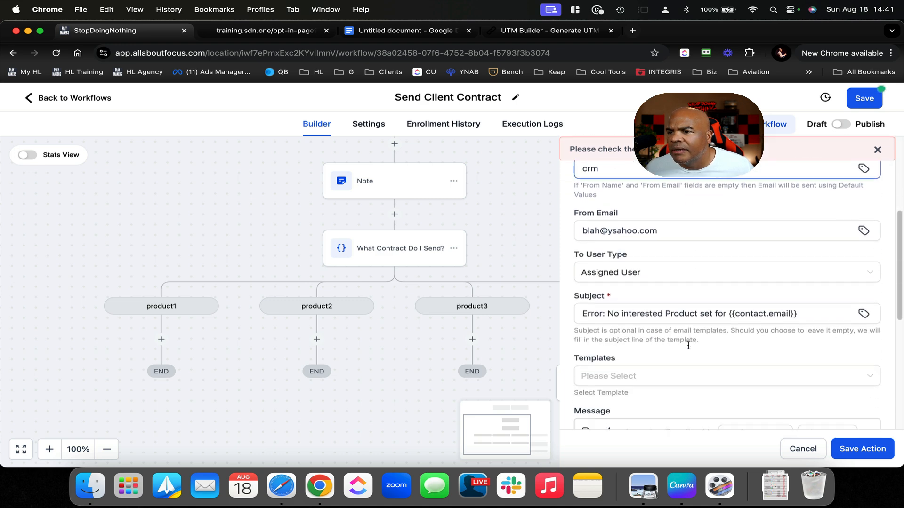
click(712, 277)
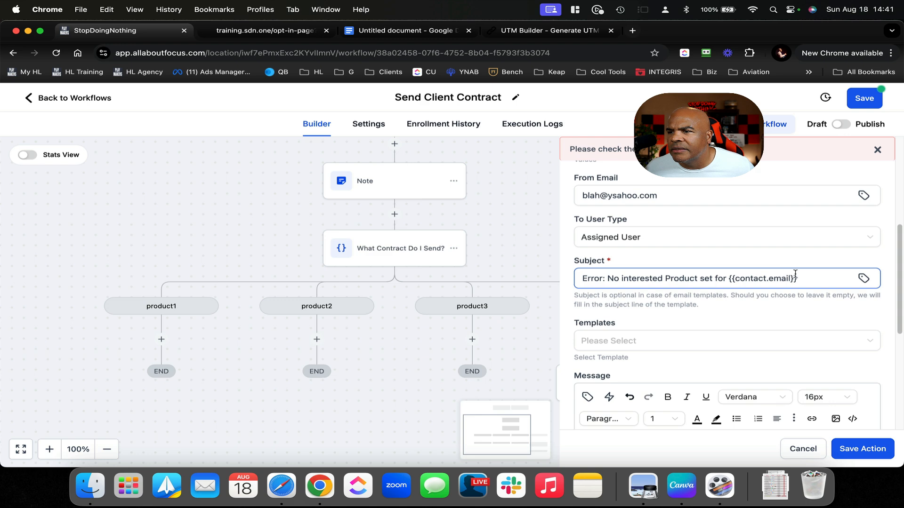
scroll(817, 284, down, 10)
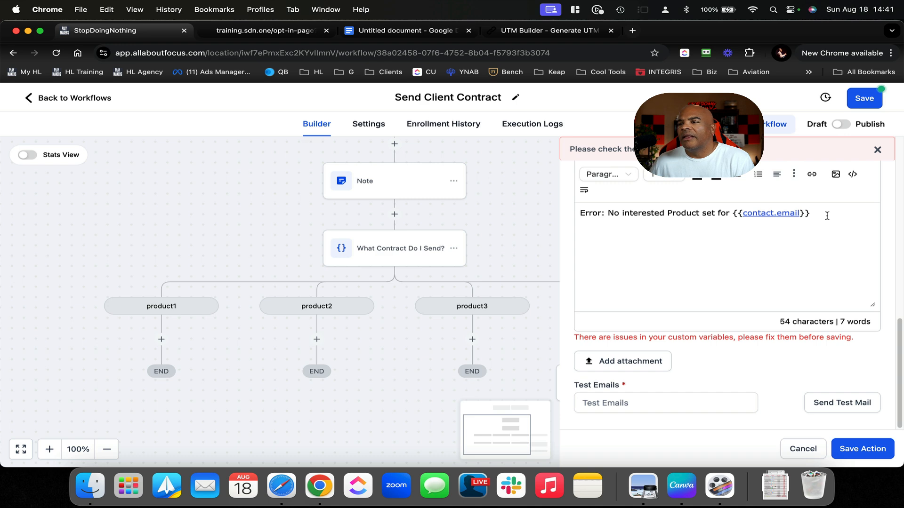
key(Left)
key(Left)
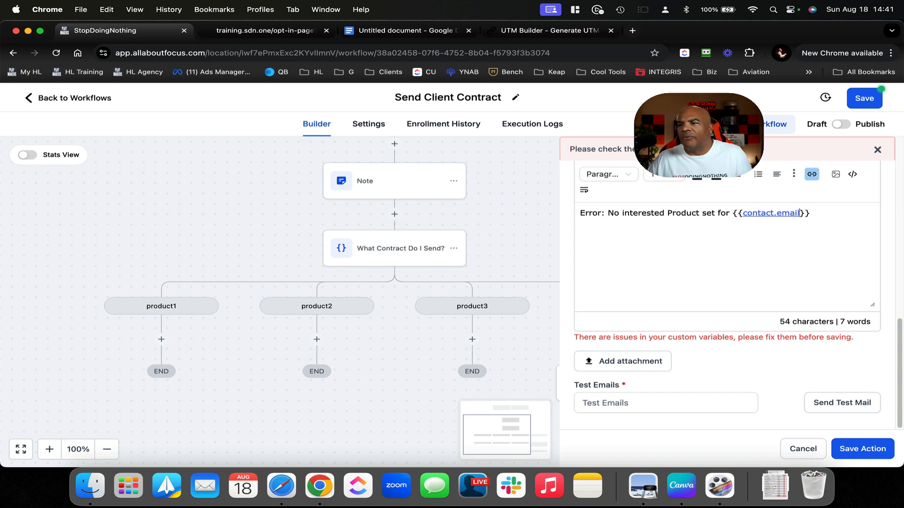
key(BackSpace)
key(BackSpace)
key(BackSpace)
key(BackSpace)
key(BackSpace)
key(BackSpace)
key(BackSpace)
key(BackSpace)
key(BackSpace)
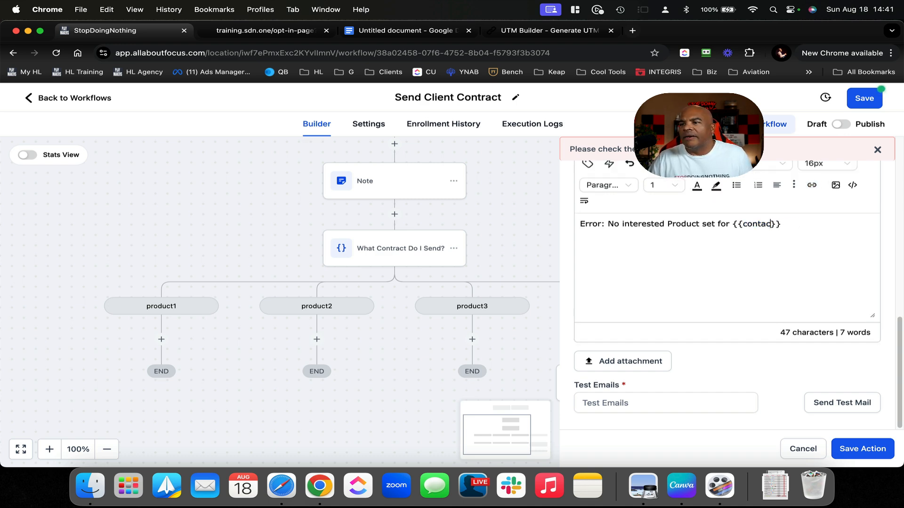
key(BackSpace)
key(BackSpace)
key(BackSpace)
key(BackSpace)
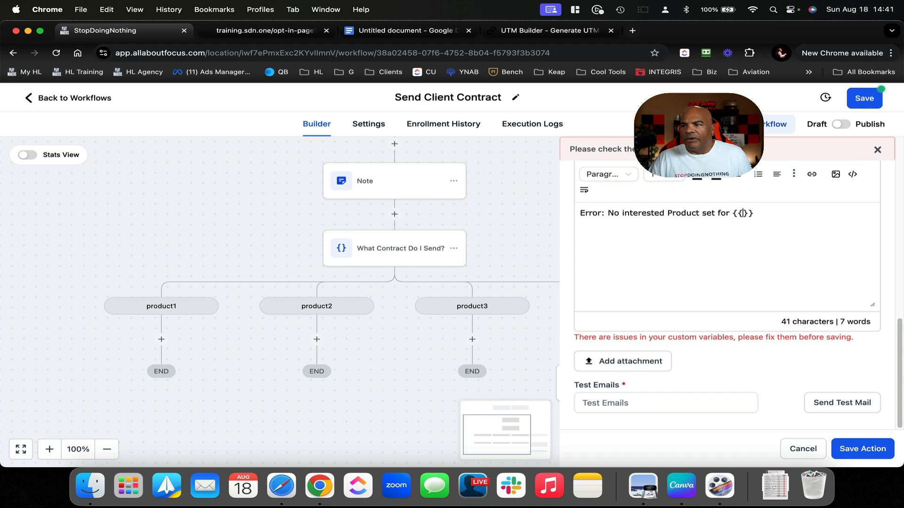
text(contact.e)
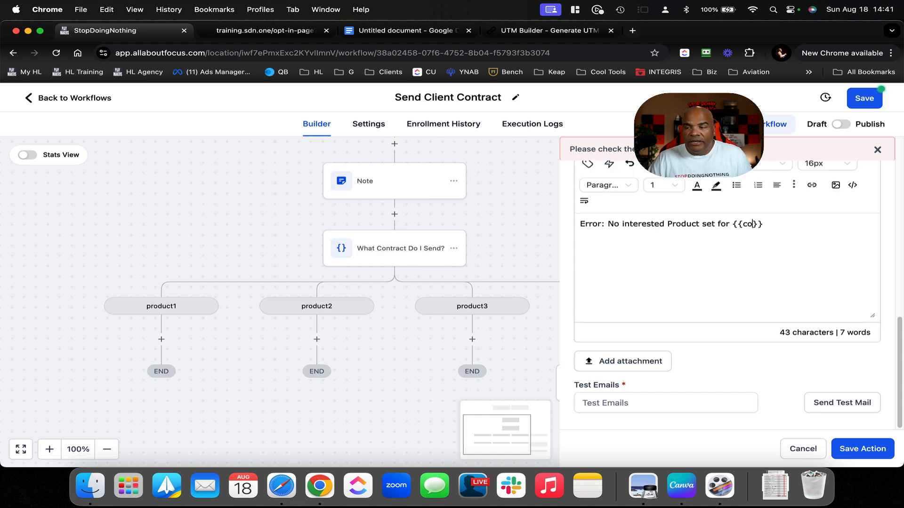
text(mail)
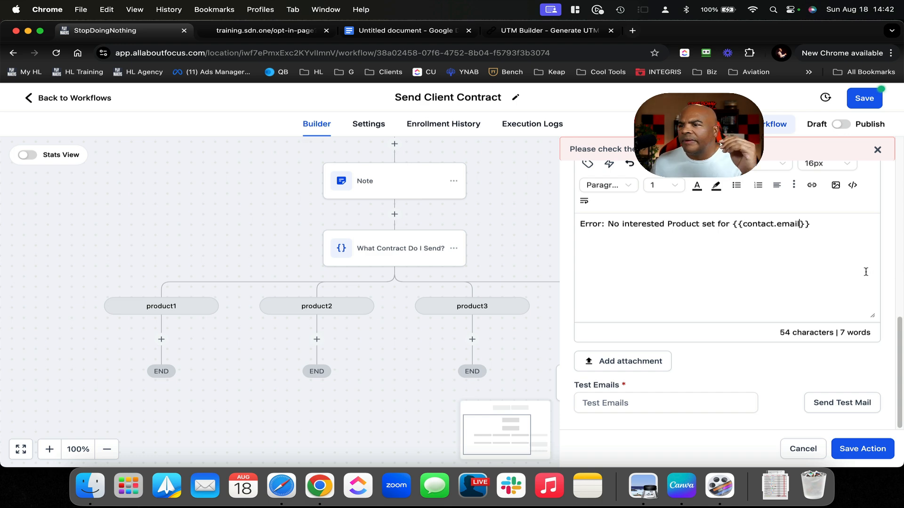
click(863, 448)
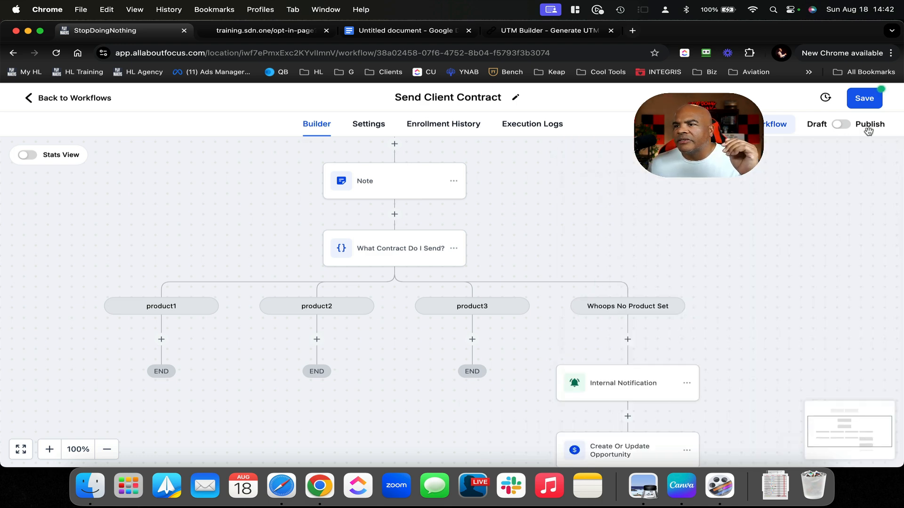
Save the Send Client Contract workflow
click(864, 98)
scroll(696, 217, up, 2)
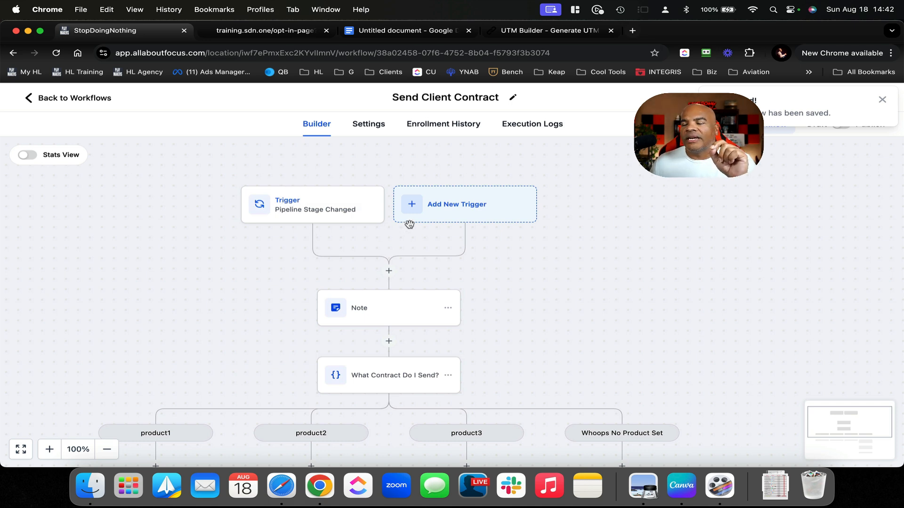
scroll(452, 313, down, 4)
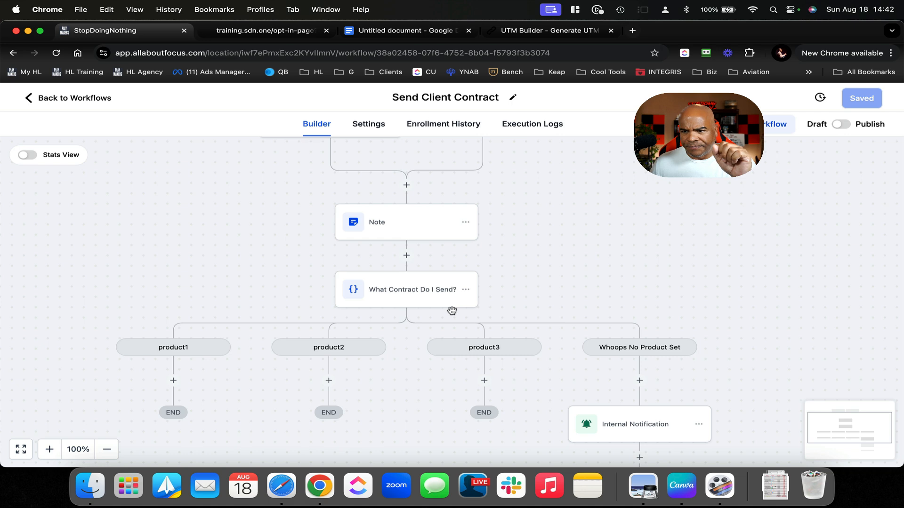
Append 'for product' and the opportunity's Product Of Interest field to the Note, then save it
click(417, 227)
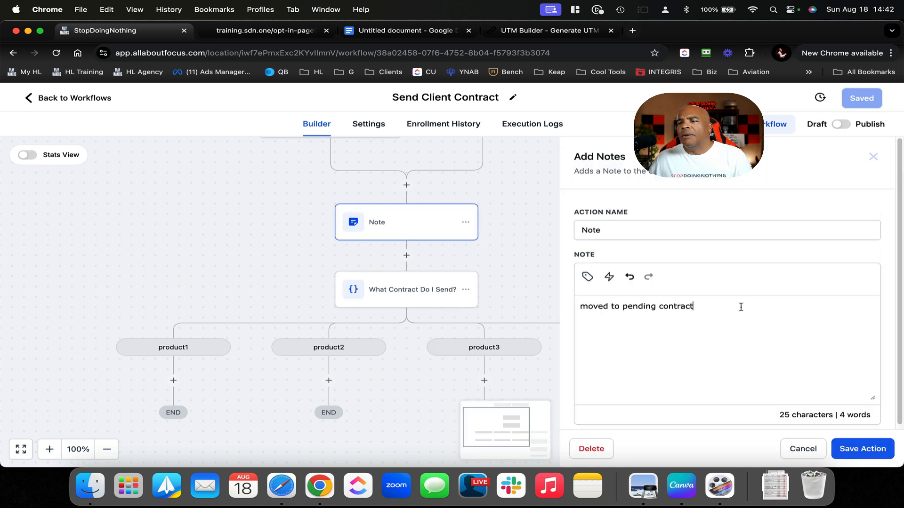
text(for product)
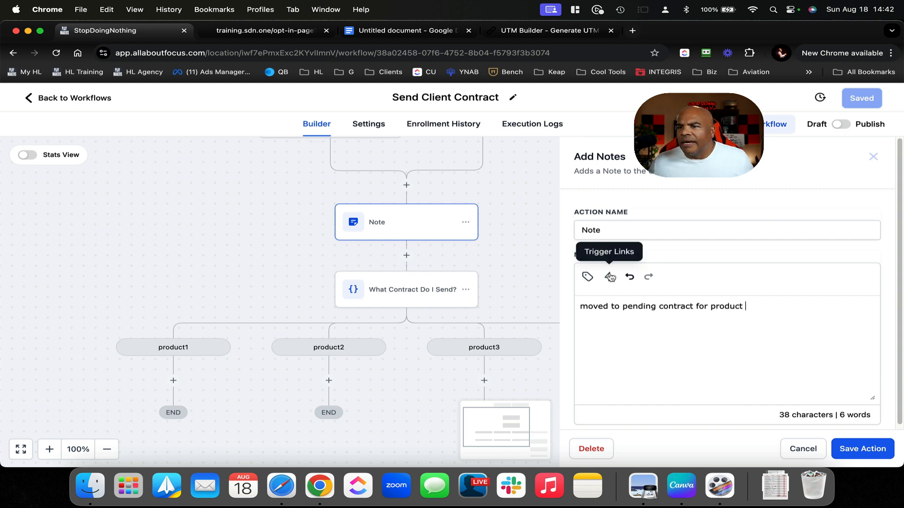
click(587, 277)
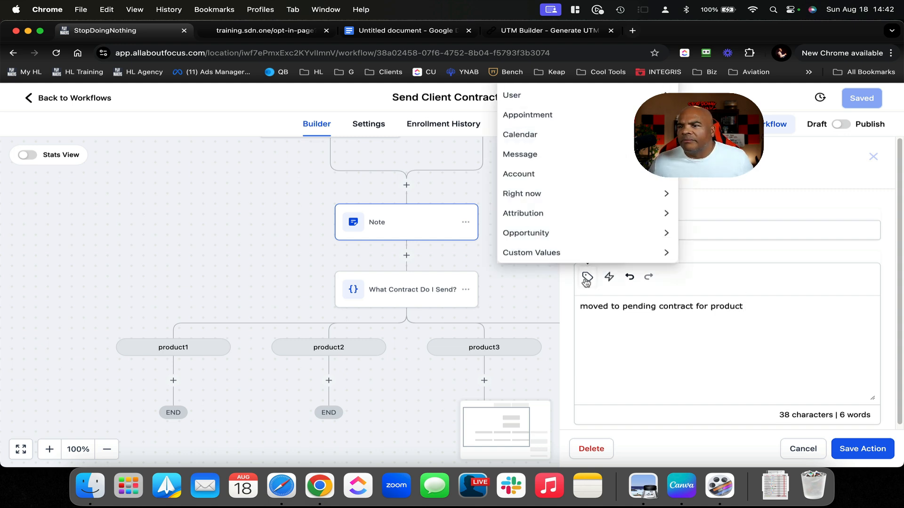
click(620, 233)
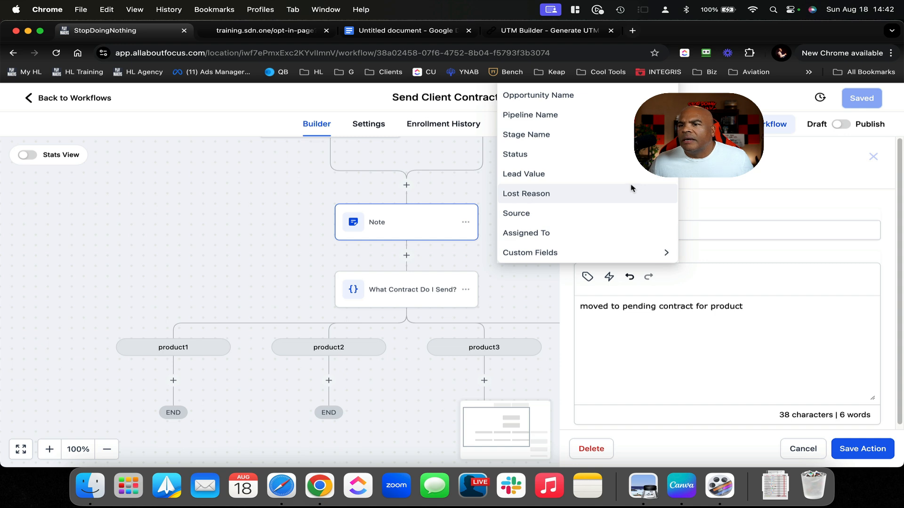
click(633, 253)
click(632, 253)
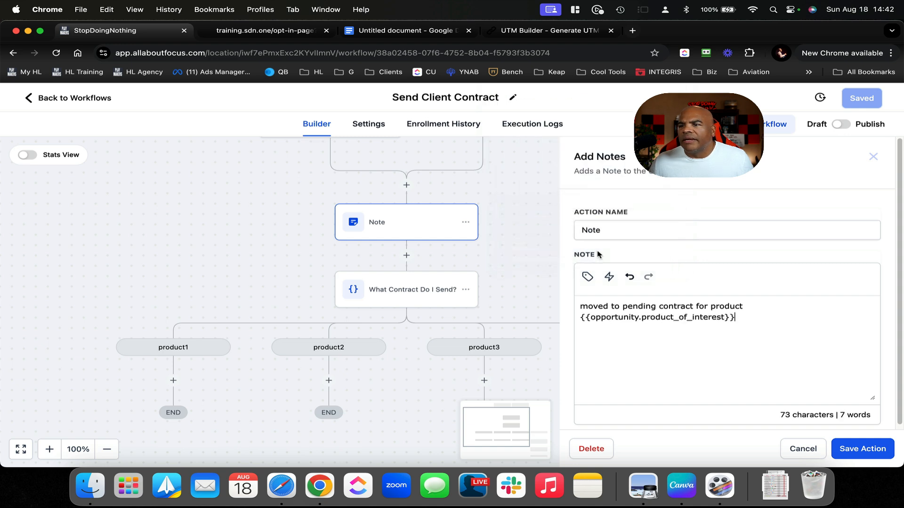
click(864, 448)
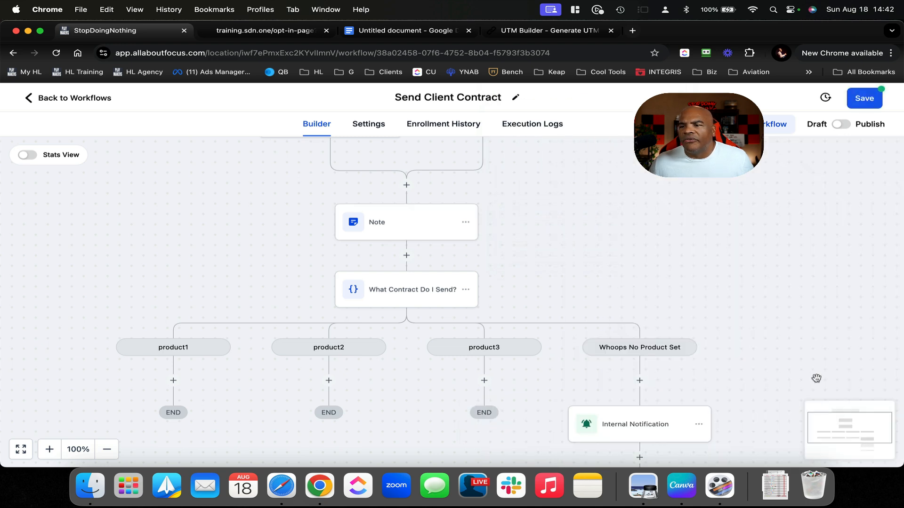
scroll(810, 372, down, 3)
scroll(810, 372, up, 1)
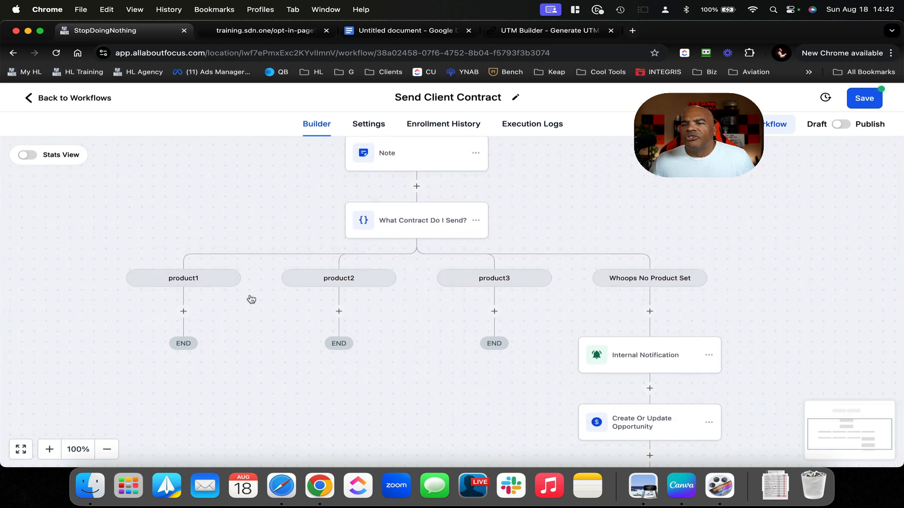
Under product3, send New Template from the chosen user via Send Documents & Contracts, then save the workflow
click(494, 312)
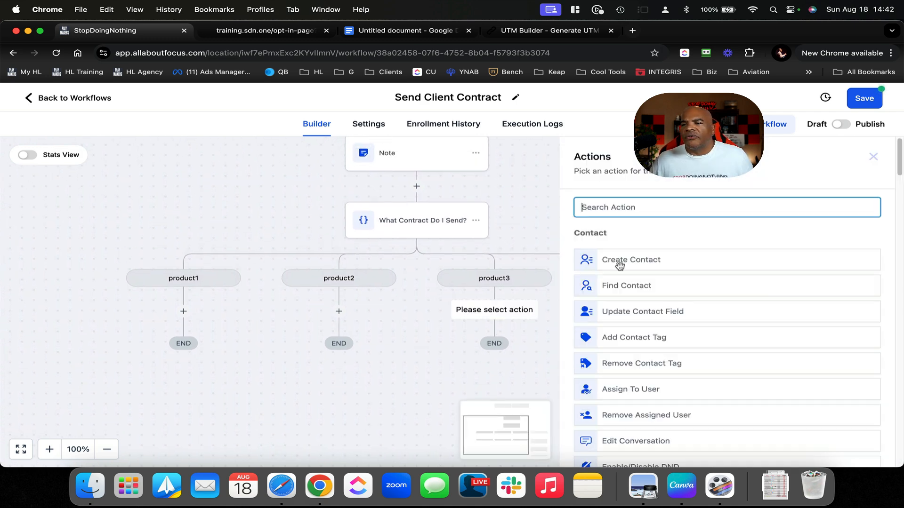
text(send)
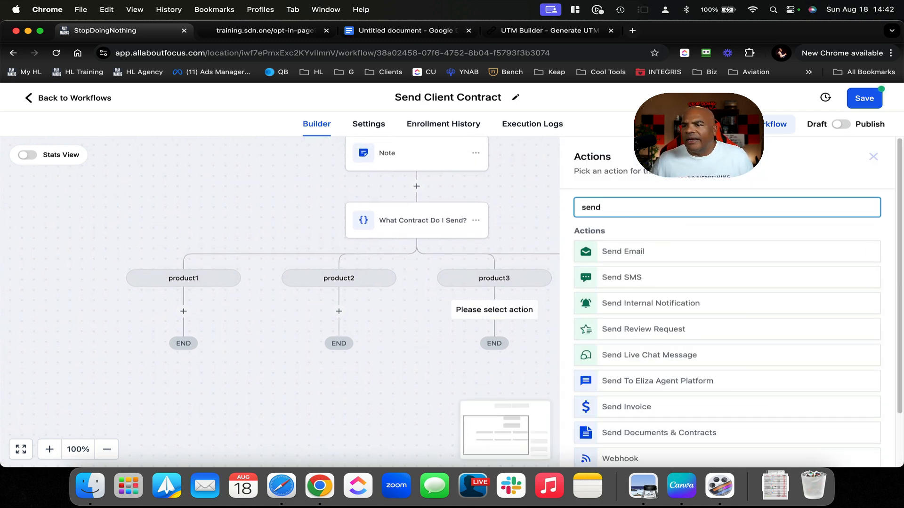
scroll(687, 337, down, 2)
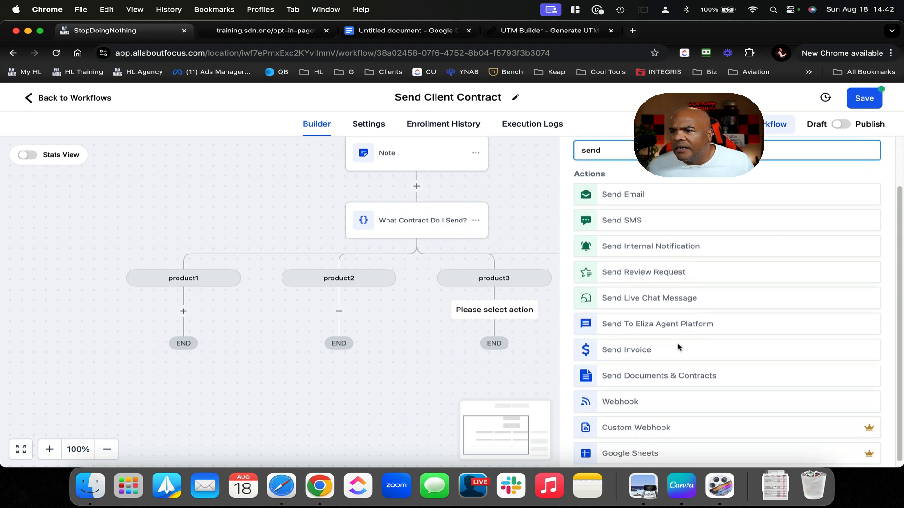
click(654, 377)
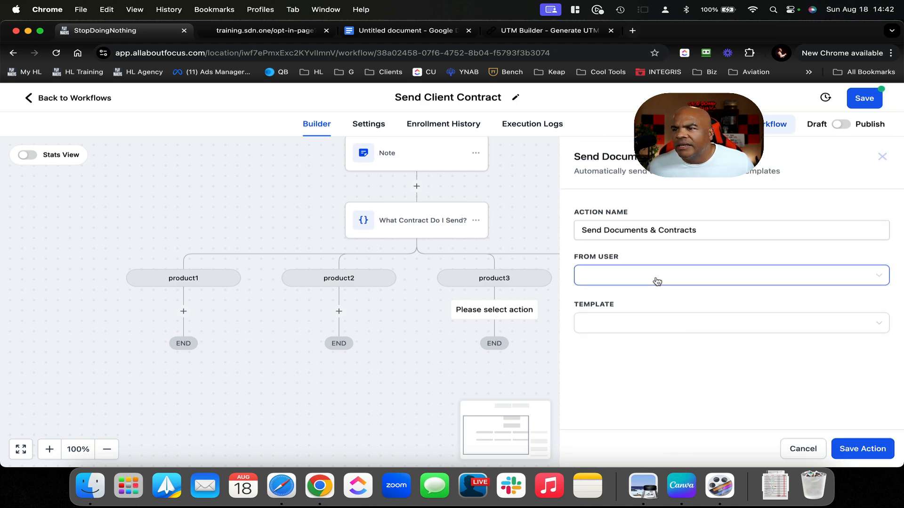
click(657, 281)
click(654, 297)
click(666, 324)
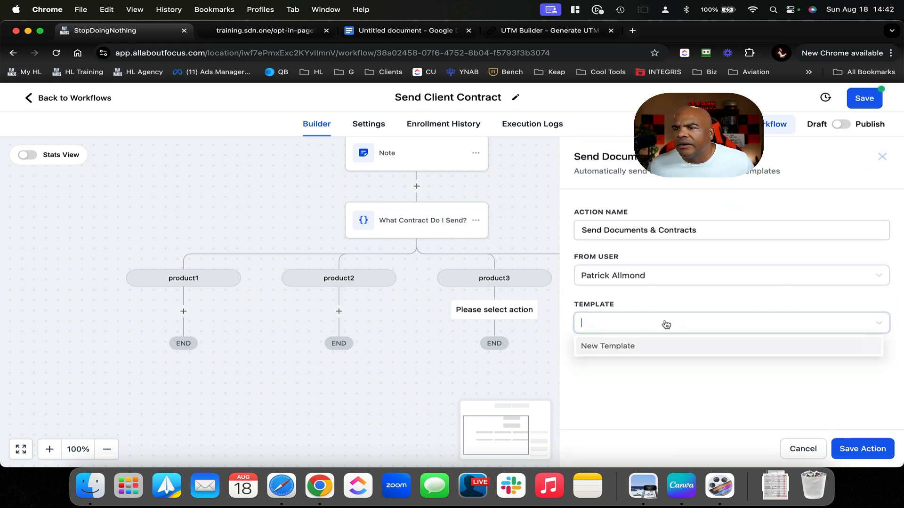
click(646, 348)
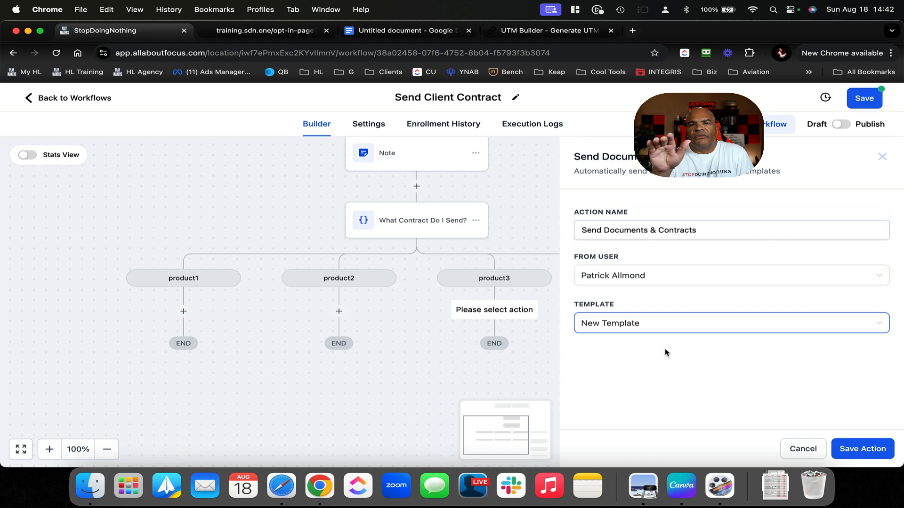
click(876, 445)
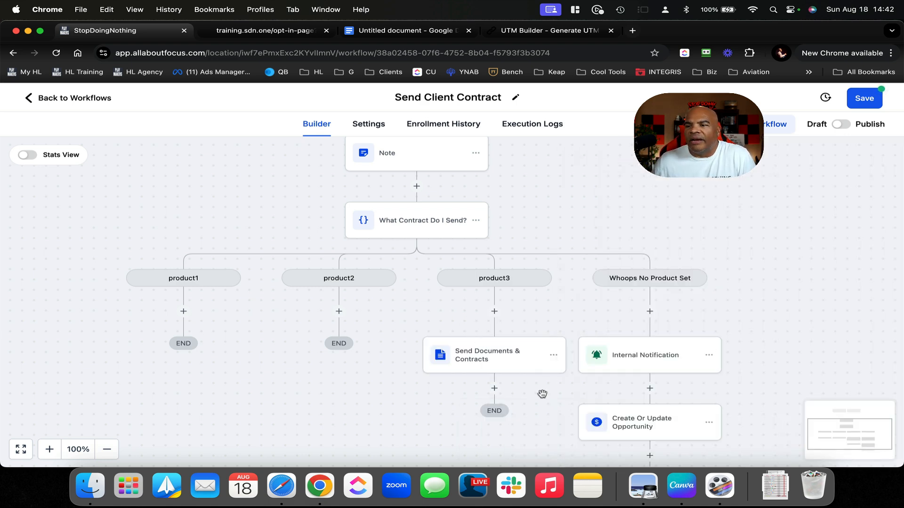
scroll(543, 398, up, 5)
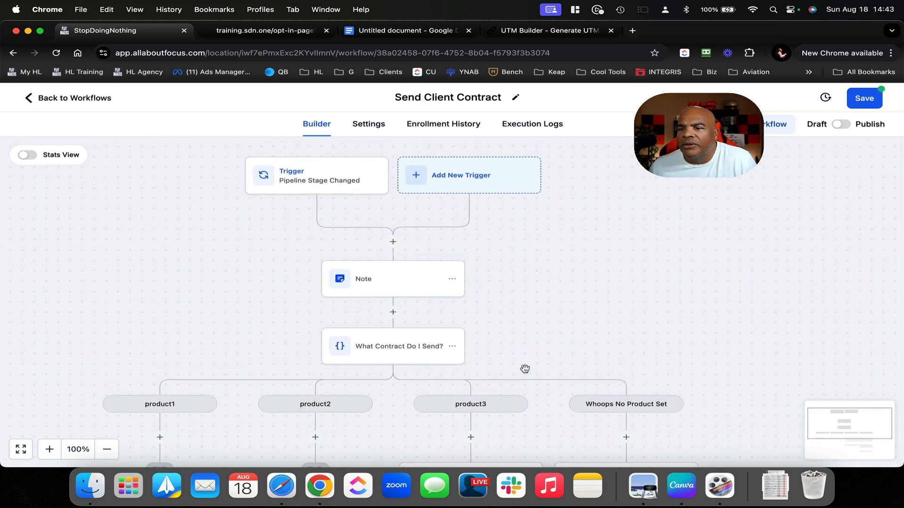
scroll(525, 369, down, 1)
scroll(525, 369, down, 2)
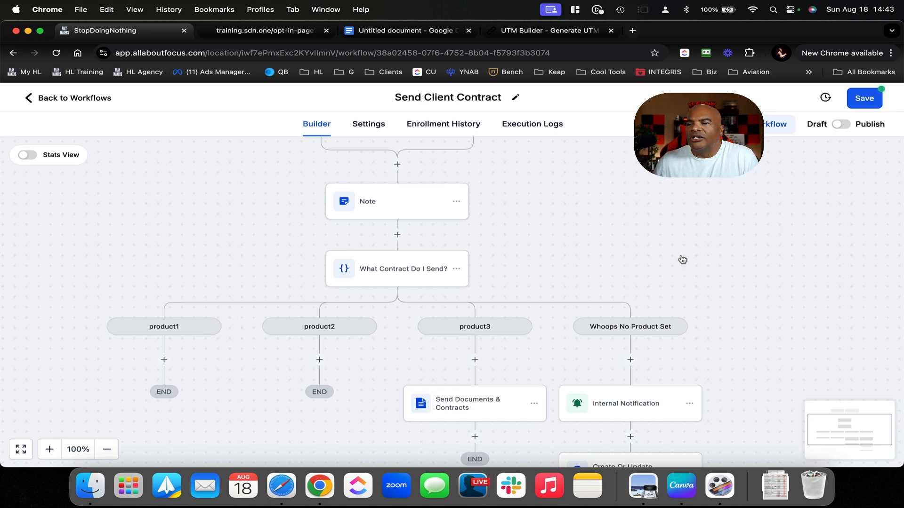
click(860, 107)
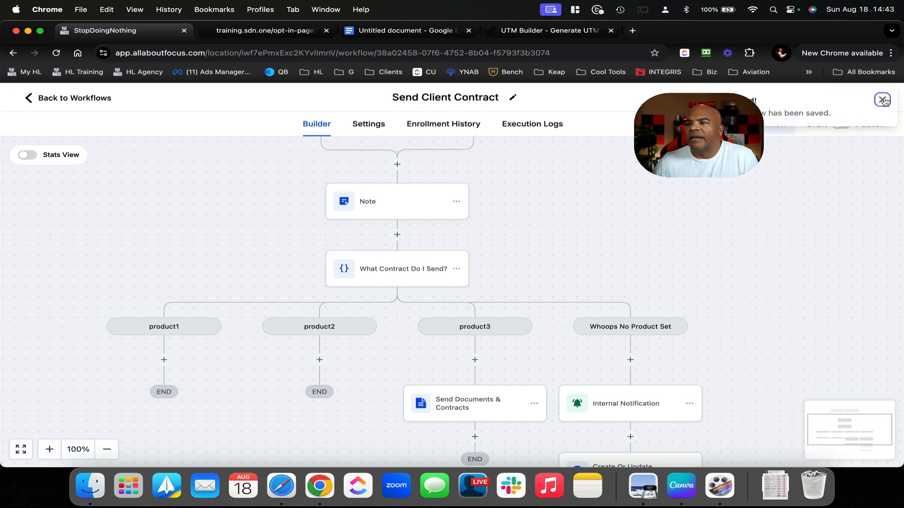
Insert a 'Send Contract' stage into Main Pipeline just above Pending Contract and save
click(73, 100)
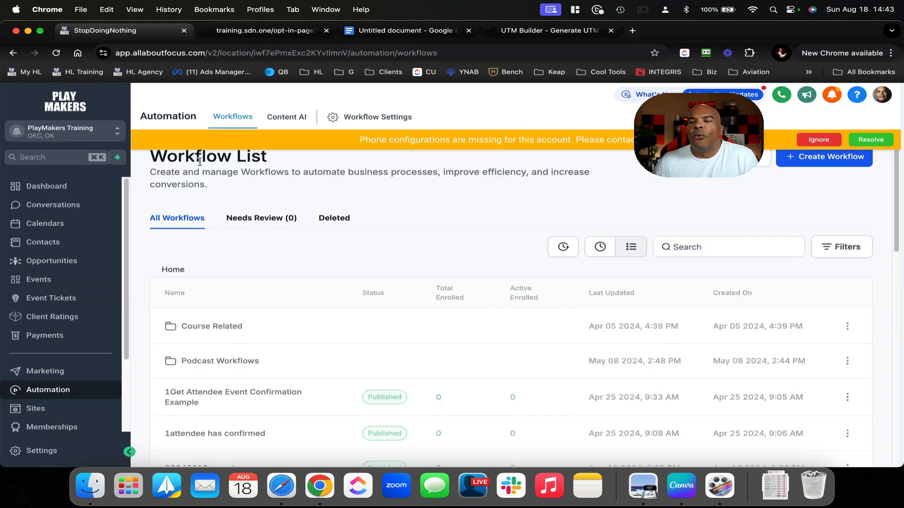
click(80, 261)
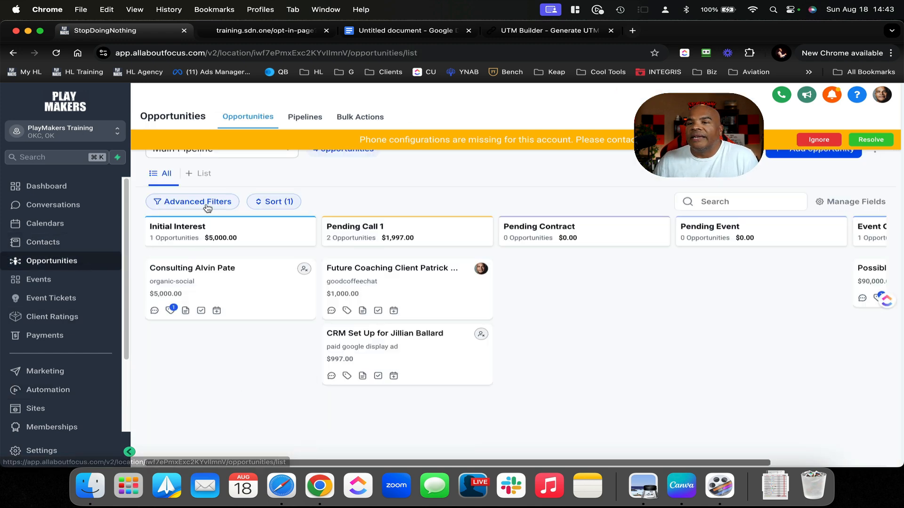
click(307, 126)
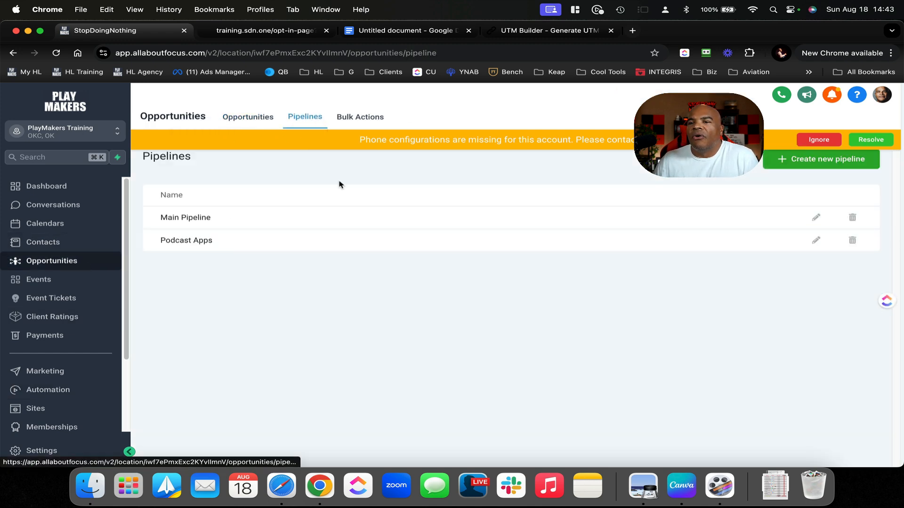
click(816, 217)
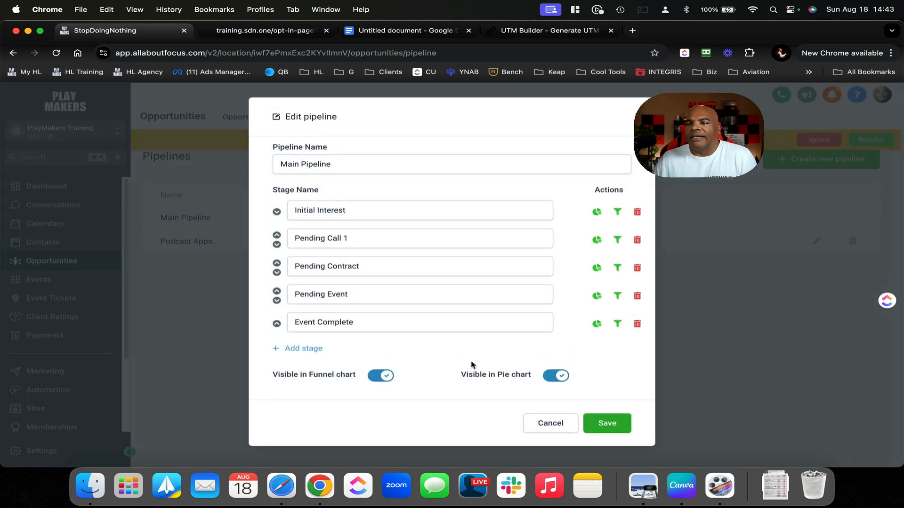
click(307, 349)
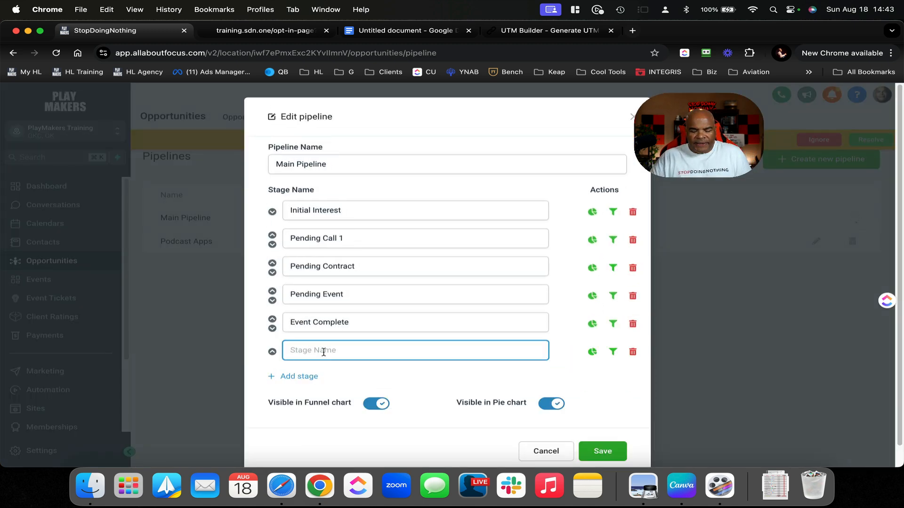
text(Send Contract)
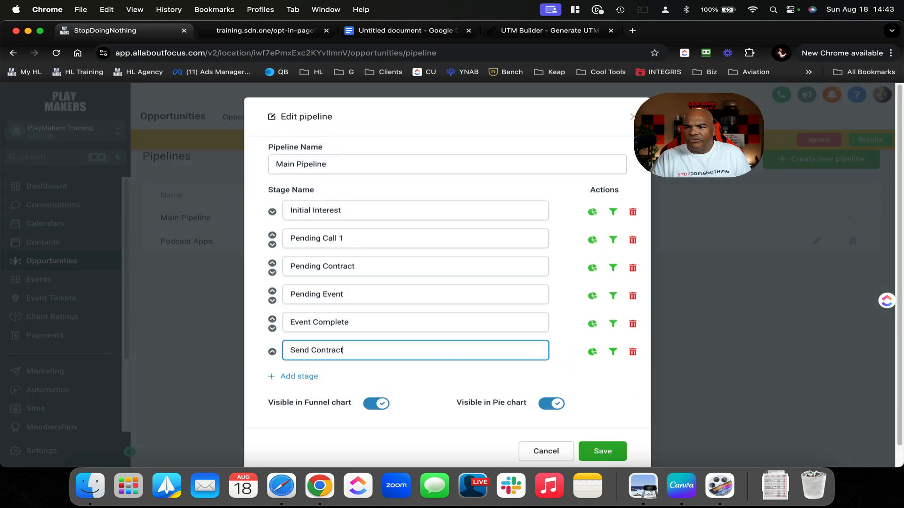
click(272, 351)
click(272, 320)
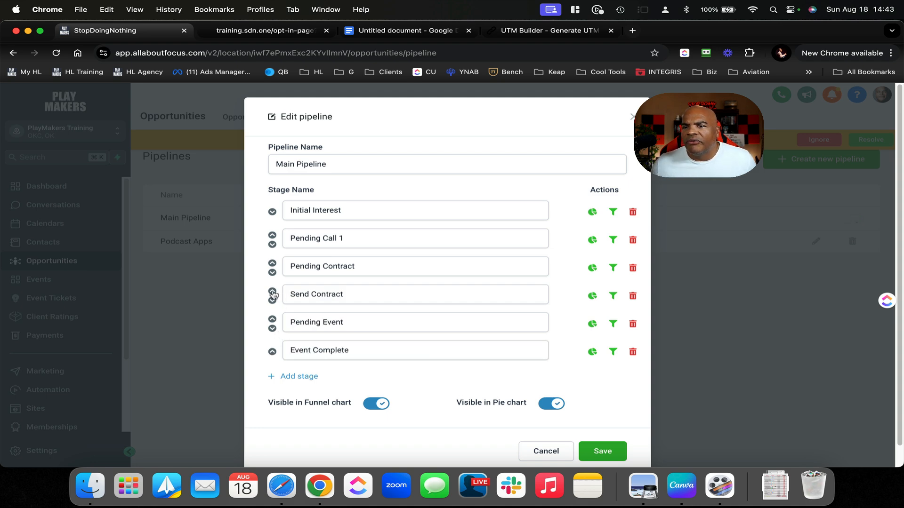
click(273, 291)
click(615, 444)
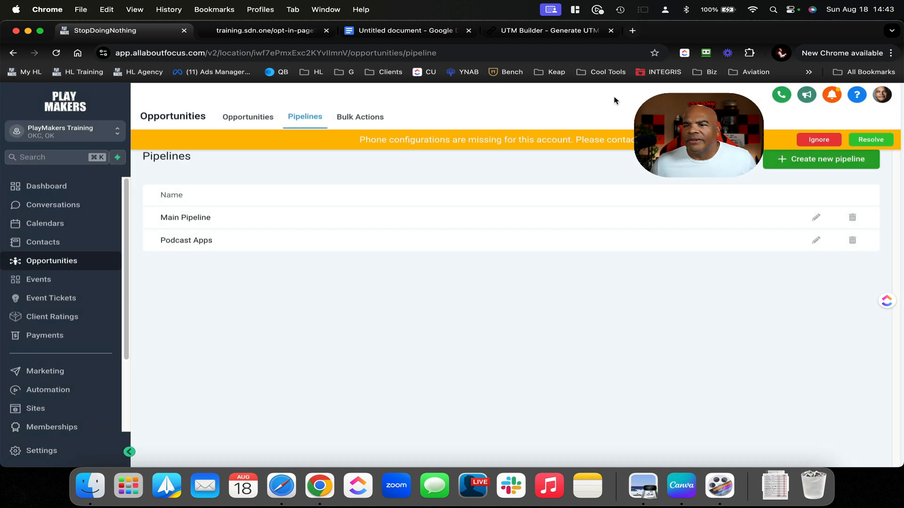
click(267, 116)
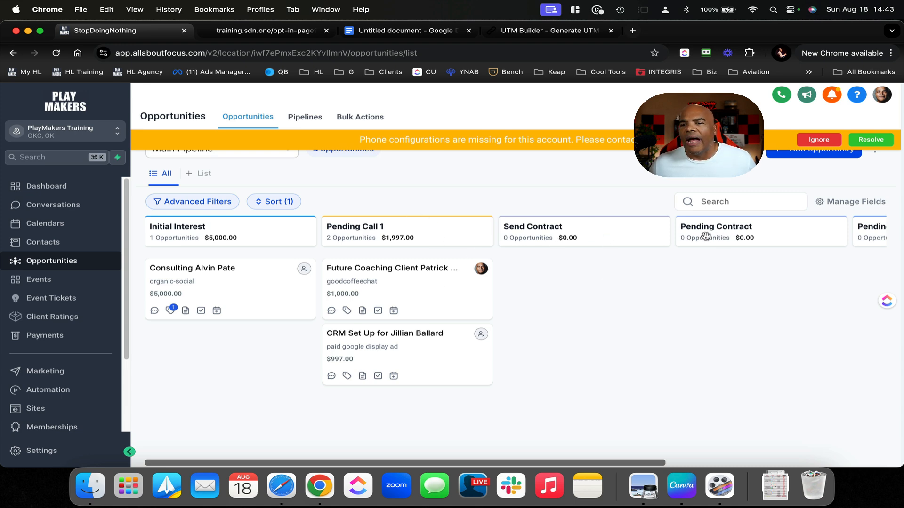
Open the '20240818 sample' workflow and review its Order Submitted trigger without changes
click(66, 390)
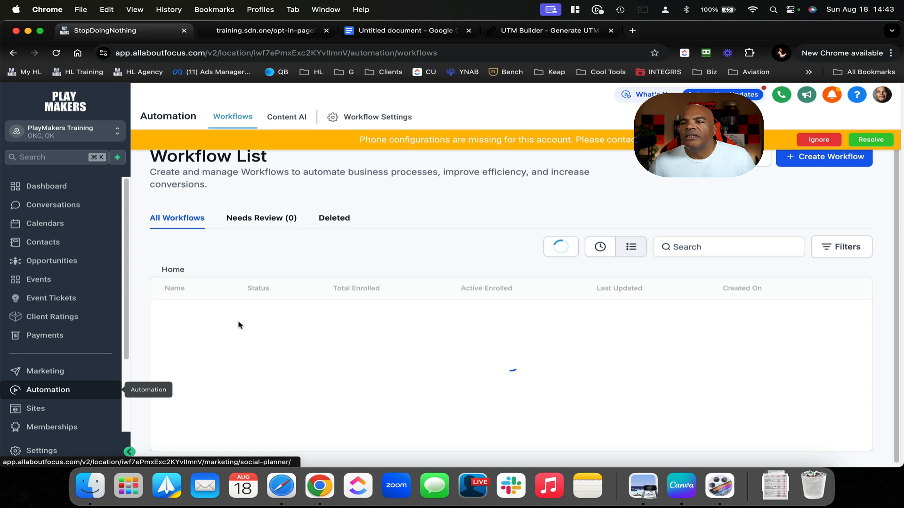
scroll(299, 303, down, 6)
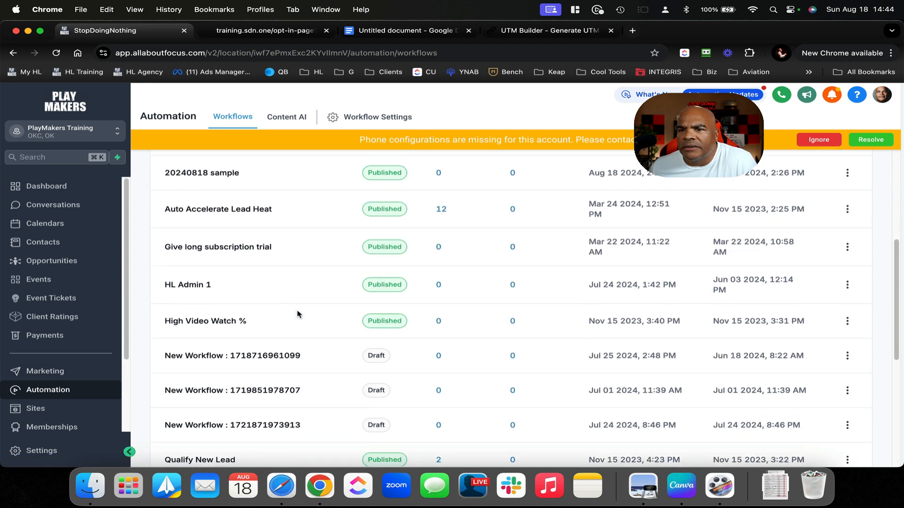
click(218, 200)
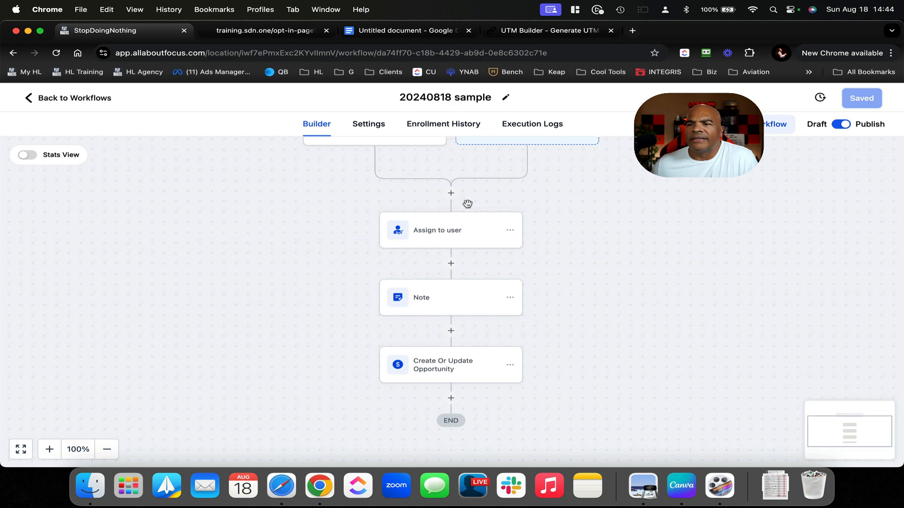
click(392, 221)
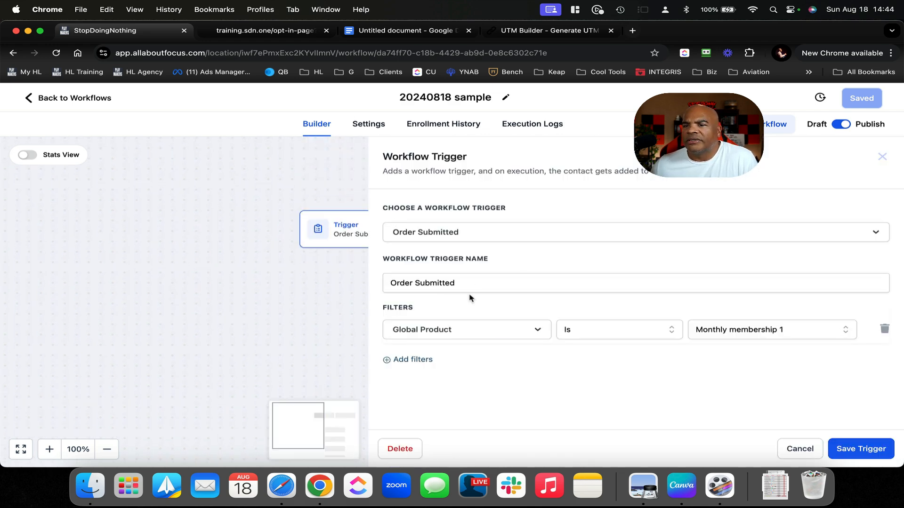
click(811, 446)
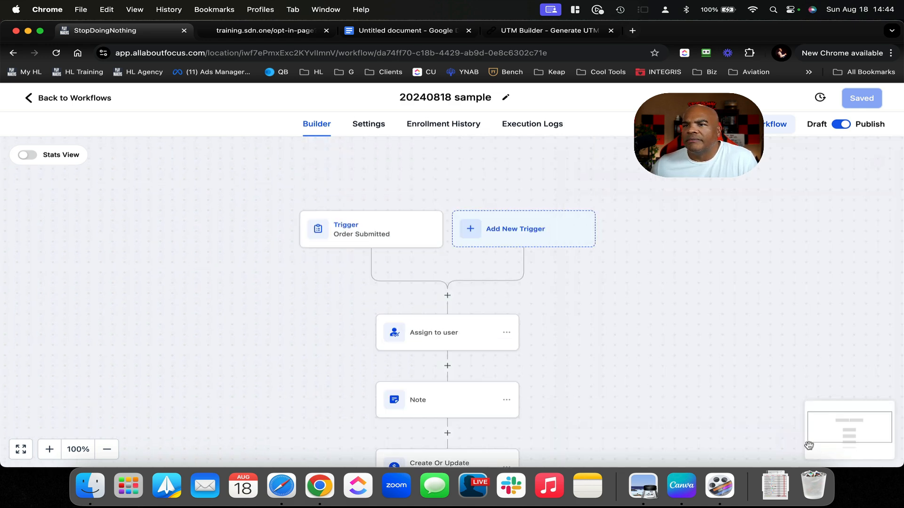
Go back to the workflow list and open Send Client Contract
scroll(561, 275, down, 5)
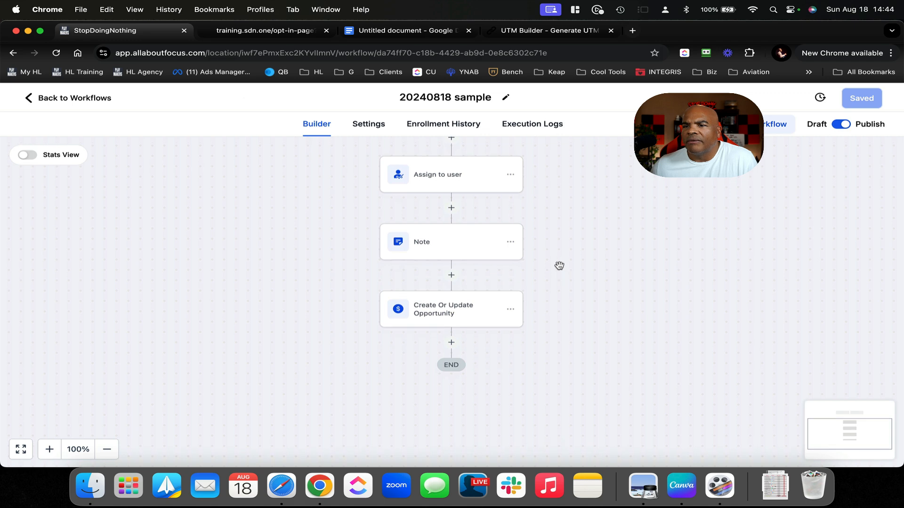
click(107, 98)
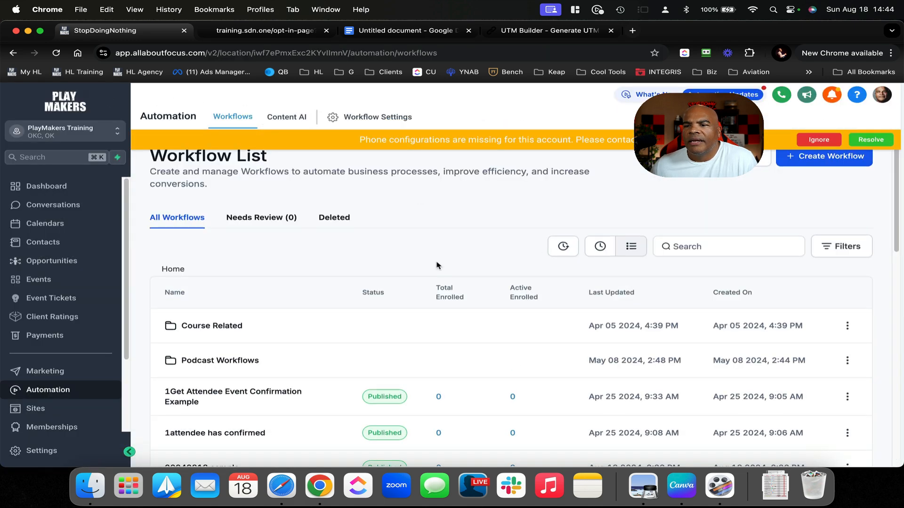
scroll(436, 263, down, 3)
scroll(432, 267, down, 5)
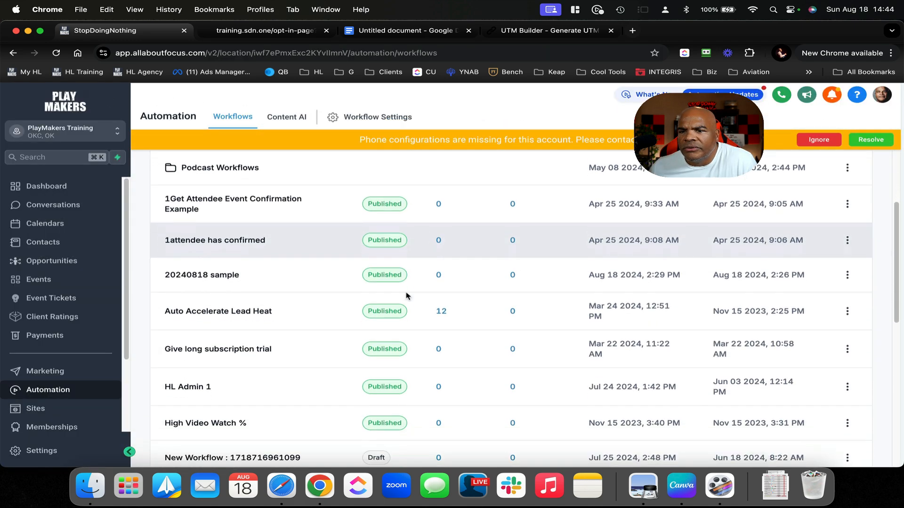
scroll(408, 296, down, 6)
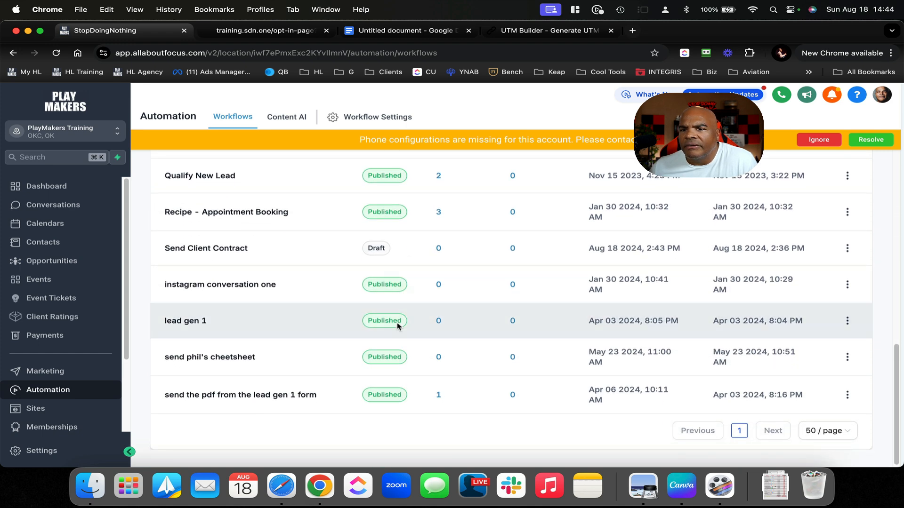
scroll(715, 365, up, 3)
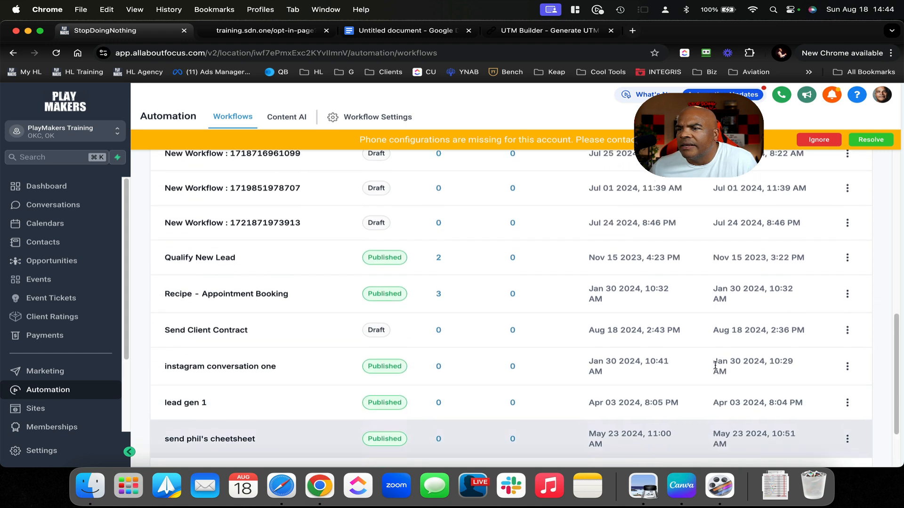
click(239, 349)
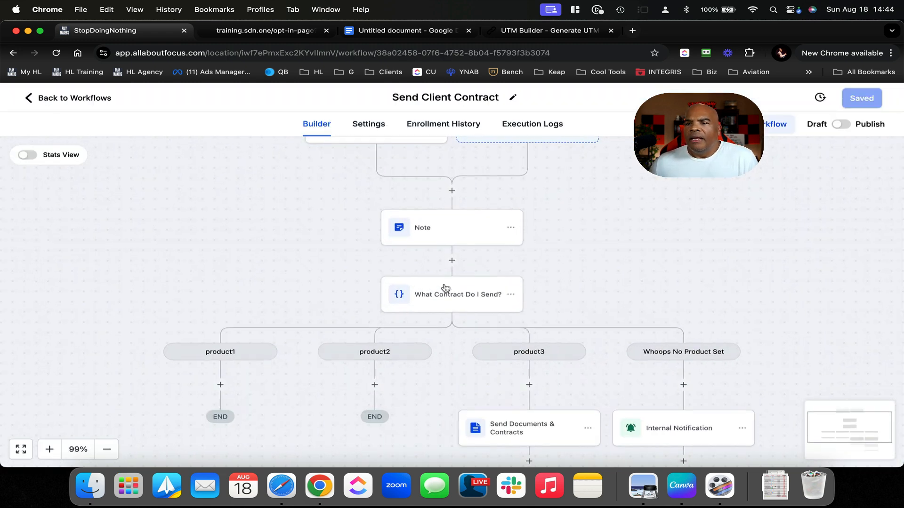
scroll(490, 273, up, 3)
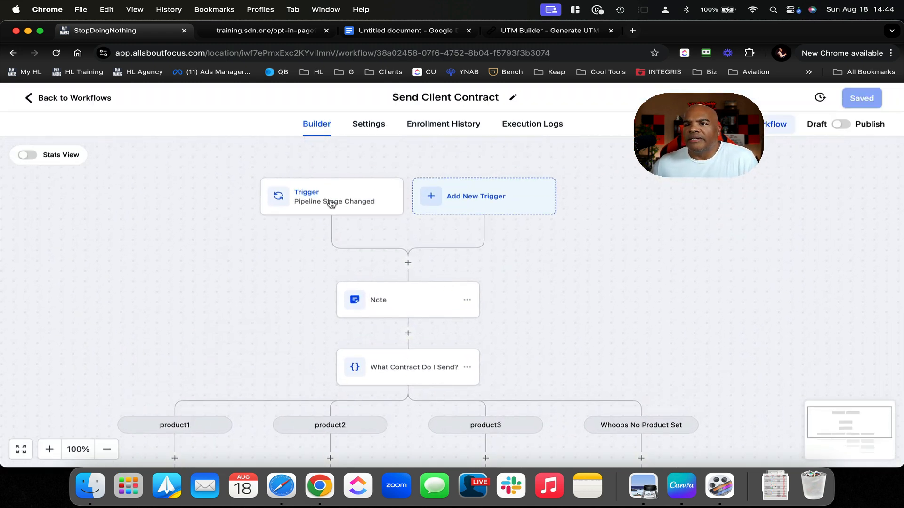
Change the trigger's pipeline stage filter to Send Contract and save the trigger
click(332, 204)
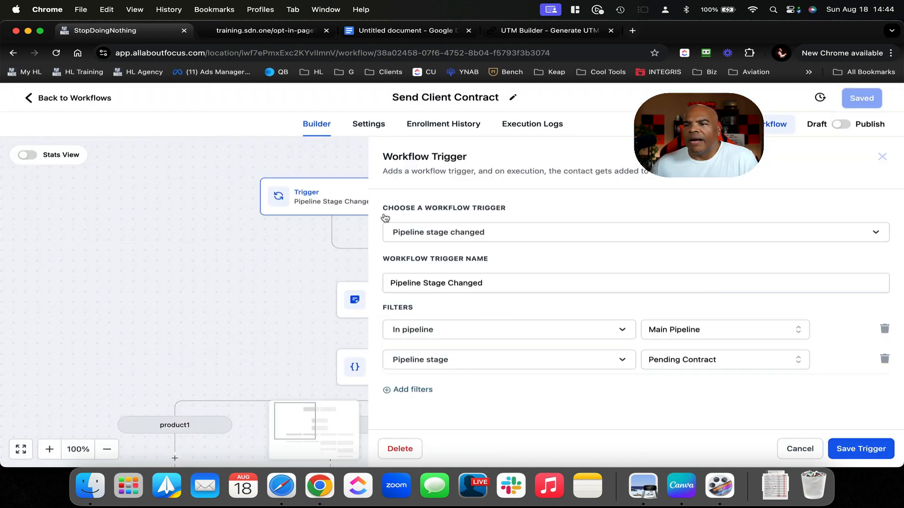
click(694, 361)
scroll(692, 393, down, 2)
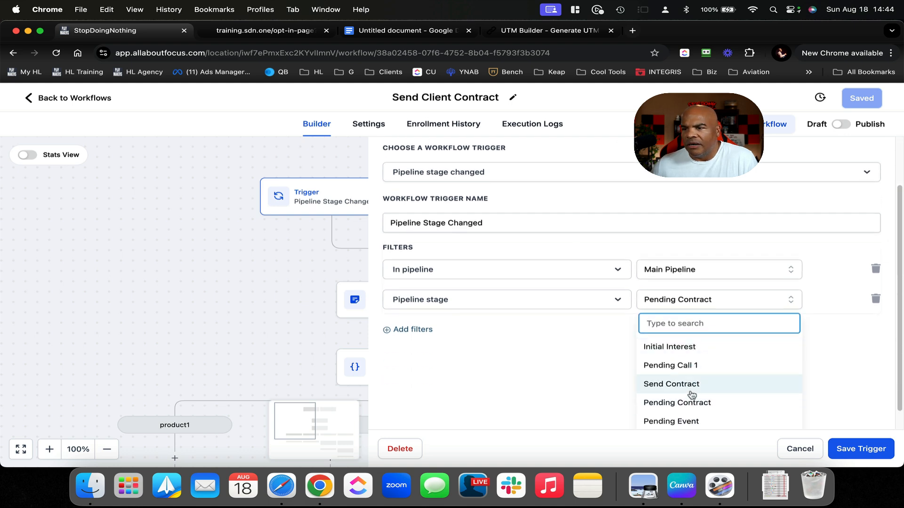
click(692, 385)
click(855, 456)
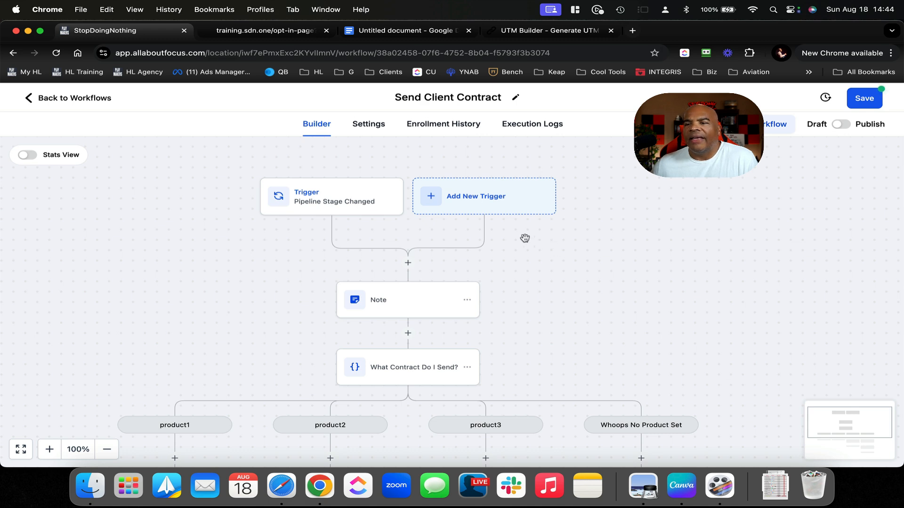
scroll(407, 279, down, 3)
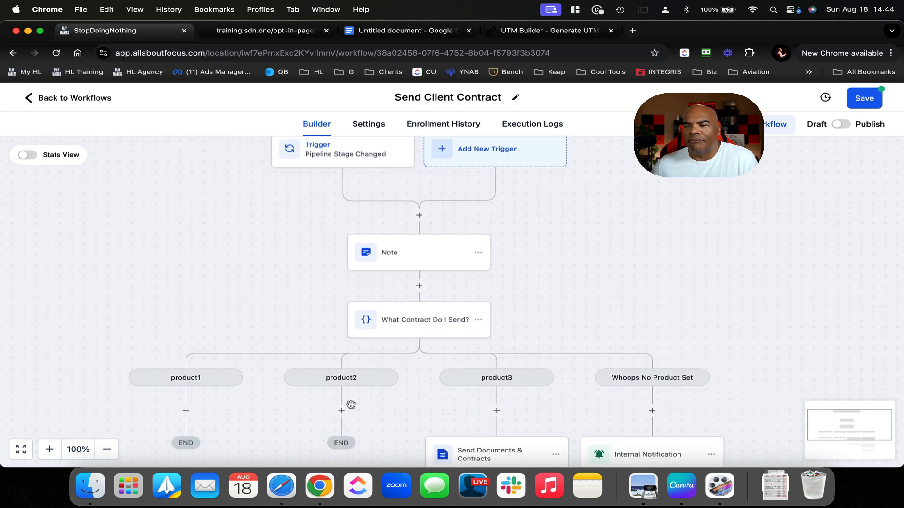
Add a Create/Update Opportunity step under product3 setting Main Pipeline, stage Pending Contract
scroll(351, 404, down, 5)
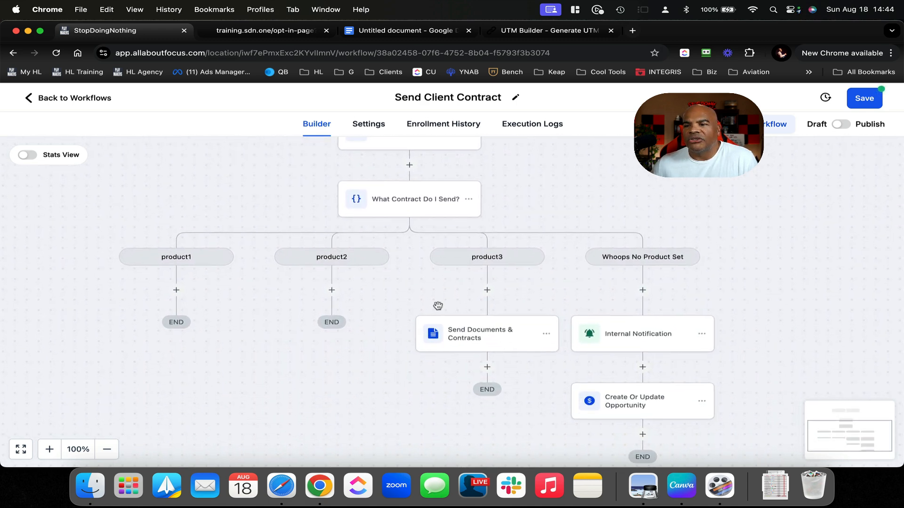
click(486, 367)
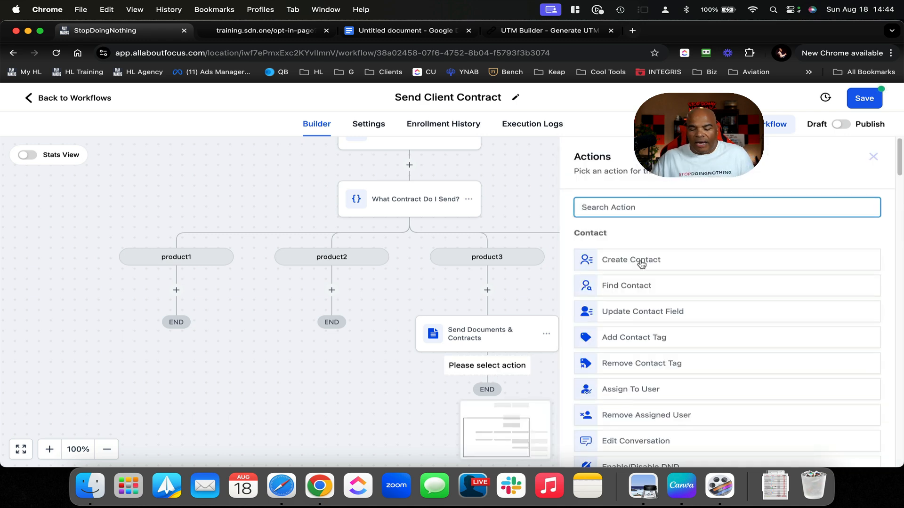
text(upd)
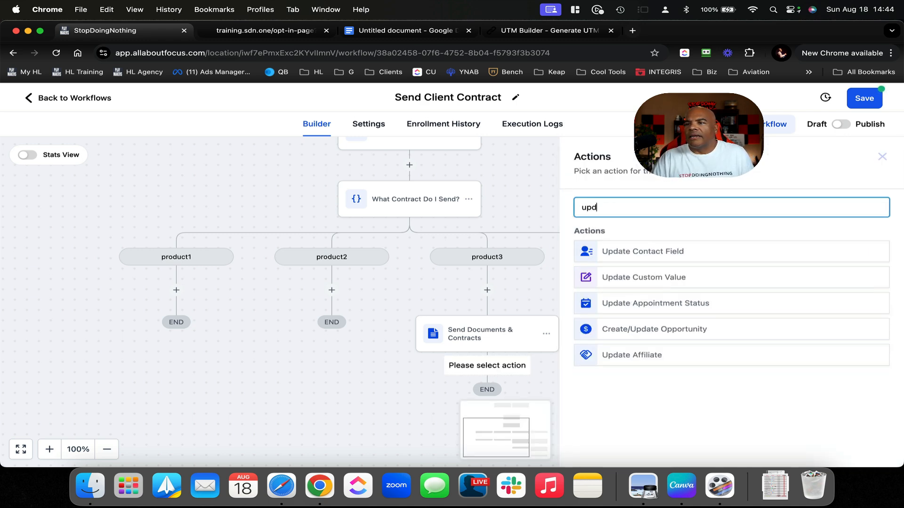
click(648, 328)
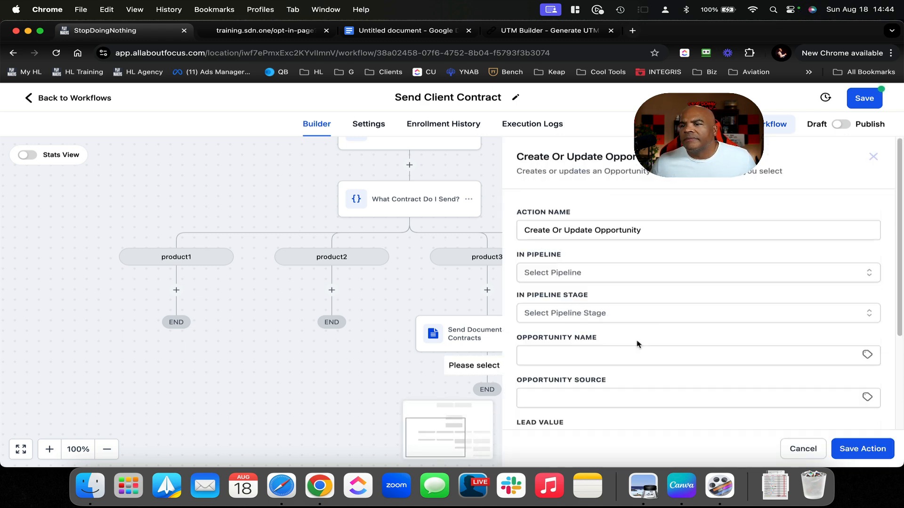
click(613, 272)
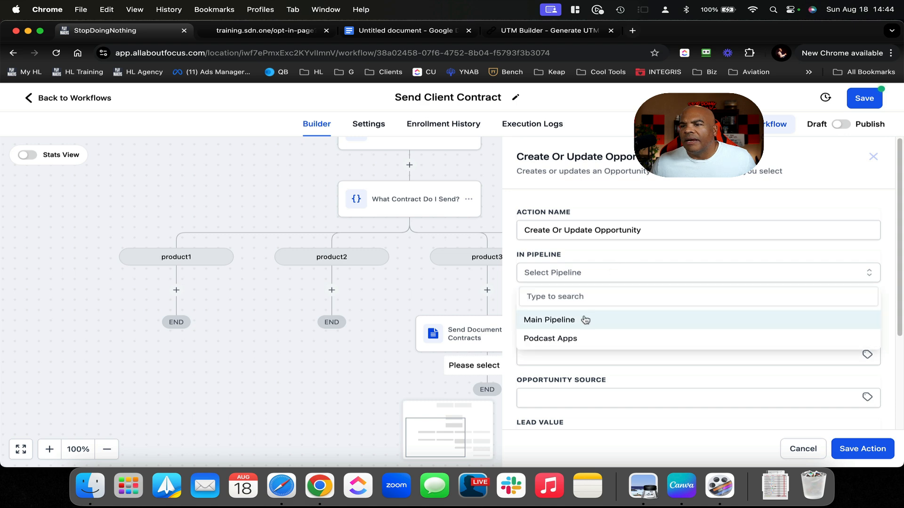
click(583, 319)
click(585, 316)
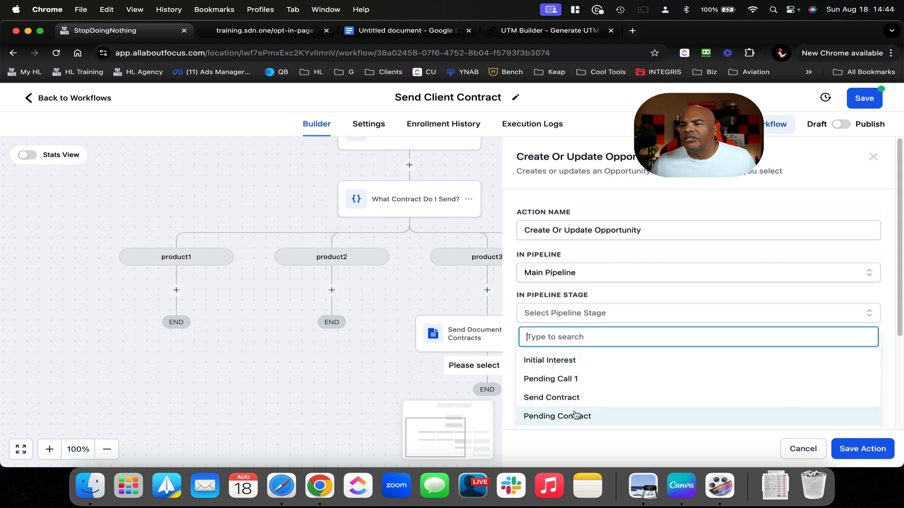
click(575, 416)
scroll(741, 405, down, 3)
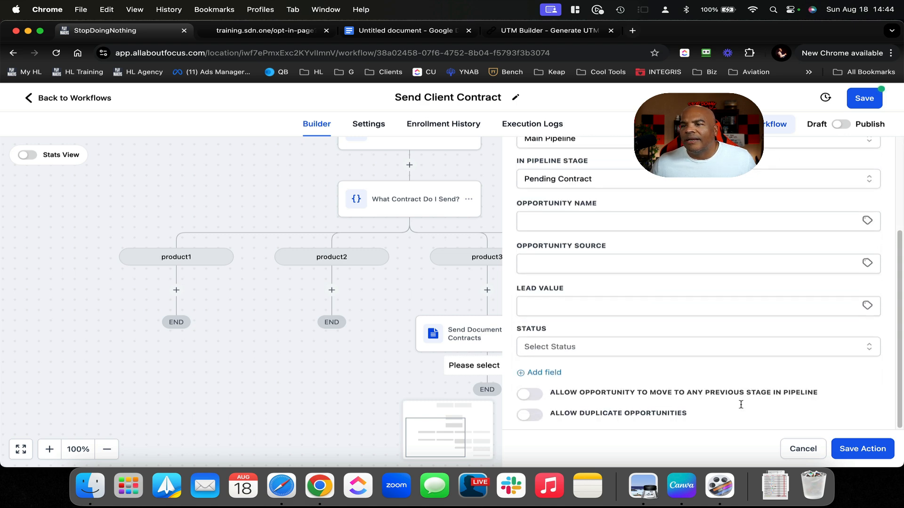
click(862, 449)
Save the workflow, switch it to Published, and save again
click(863, 103)
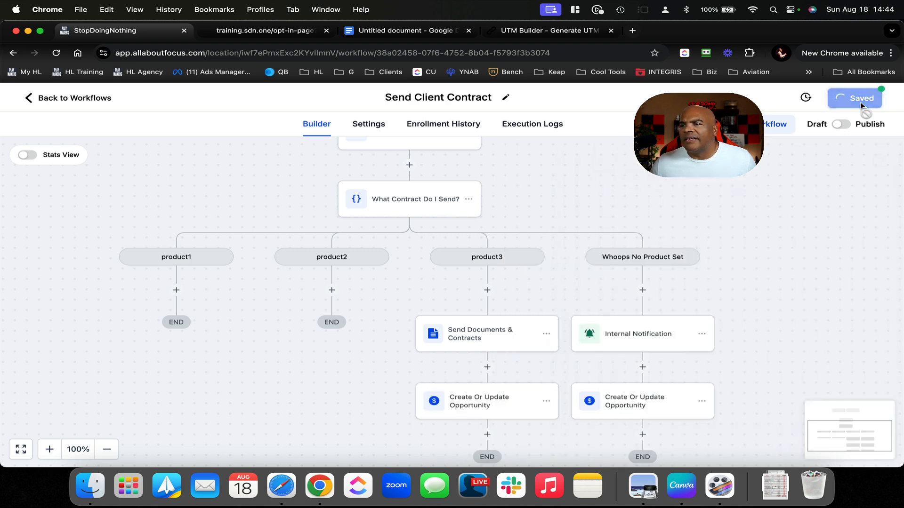
click(882, 100)
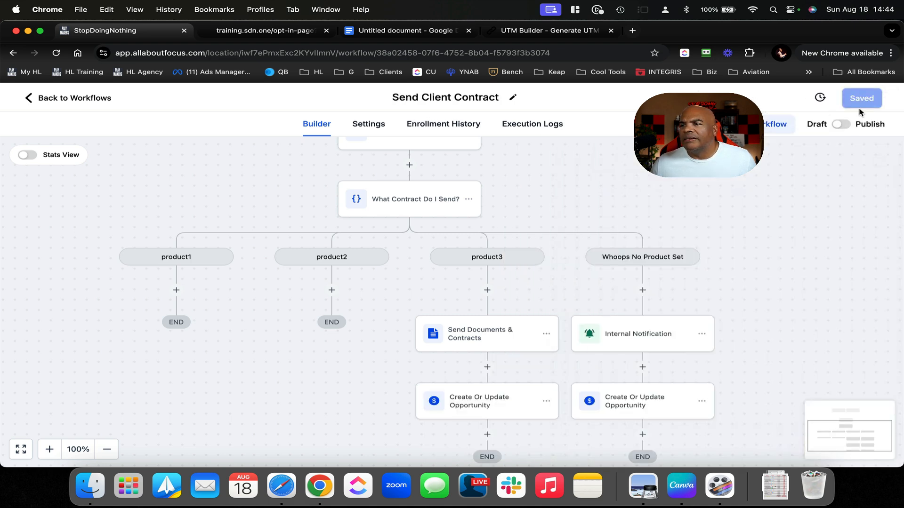
click(846, 124)
click(862, 100)
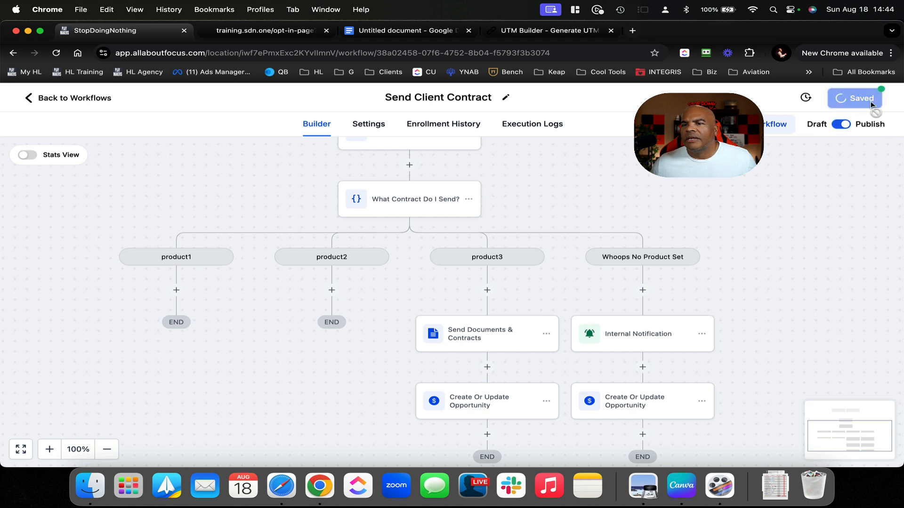
Copy product3's contract and opportunity steps into the product2 branch
click(370, 124)
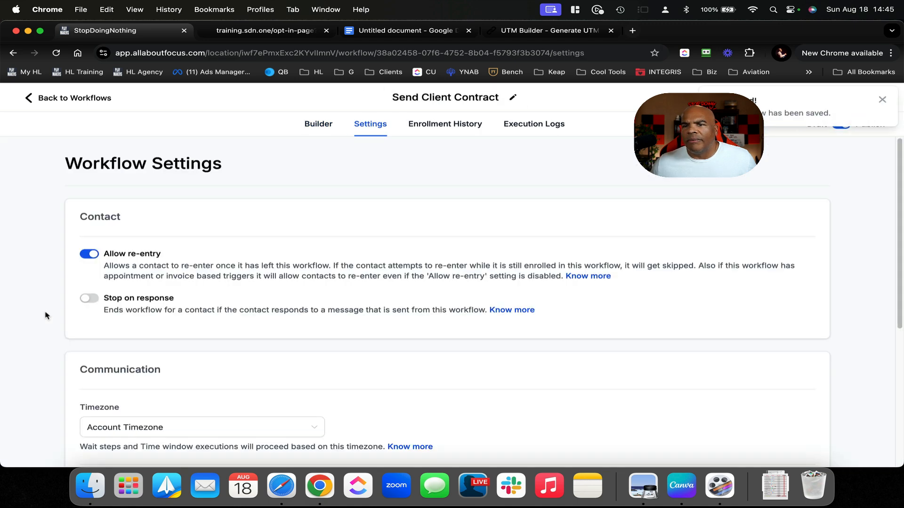
click(326, 124)
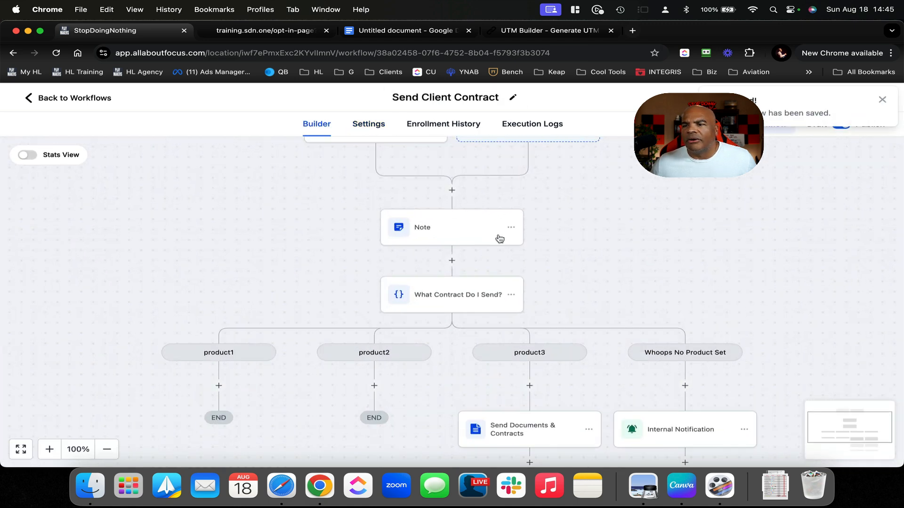
scroll(520, 274, down, 5)
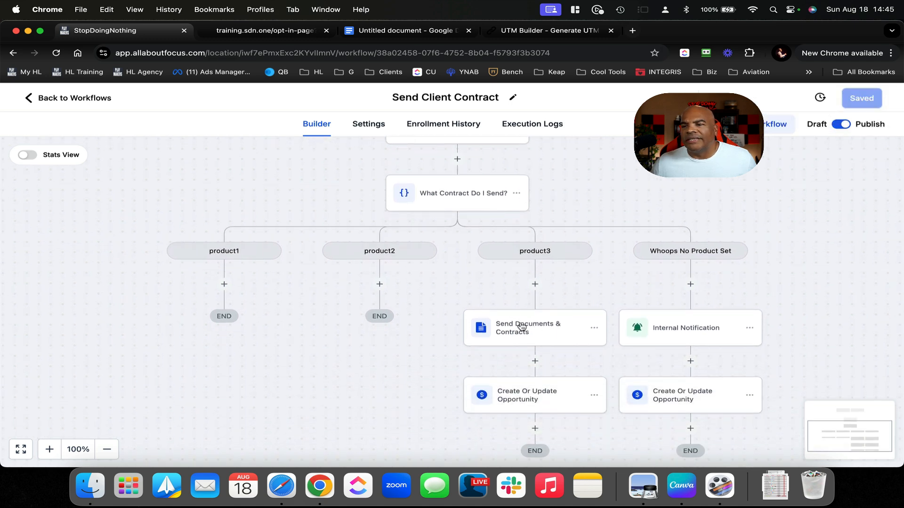
scroll(568, 344, down, 1)
scroll(569, 343, right, 1)
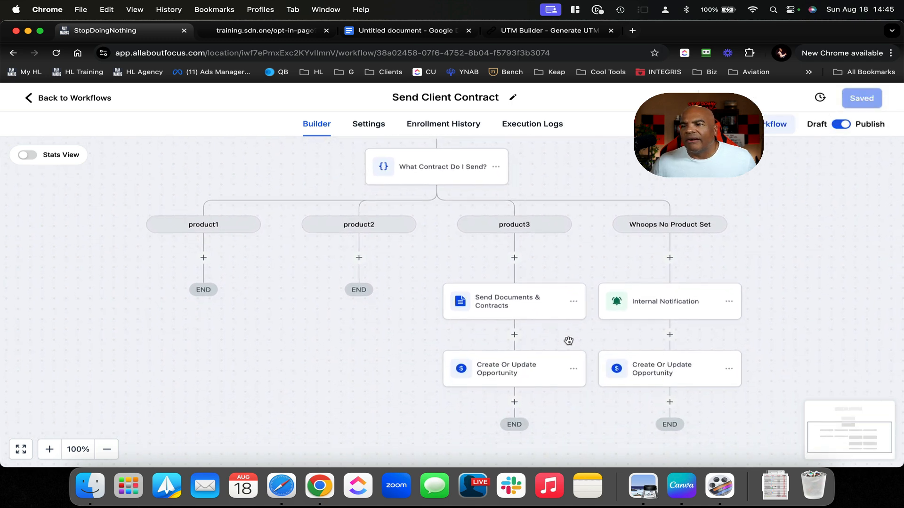
click(573, 302)
mouse_move(614, 343)
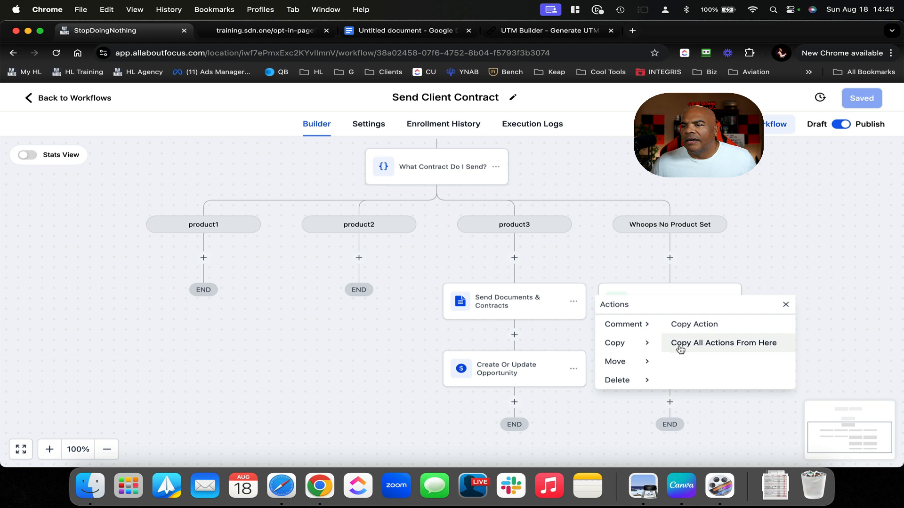
click(684, 348)
click(365, 259)
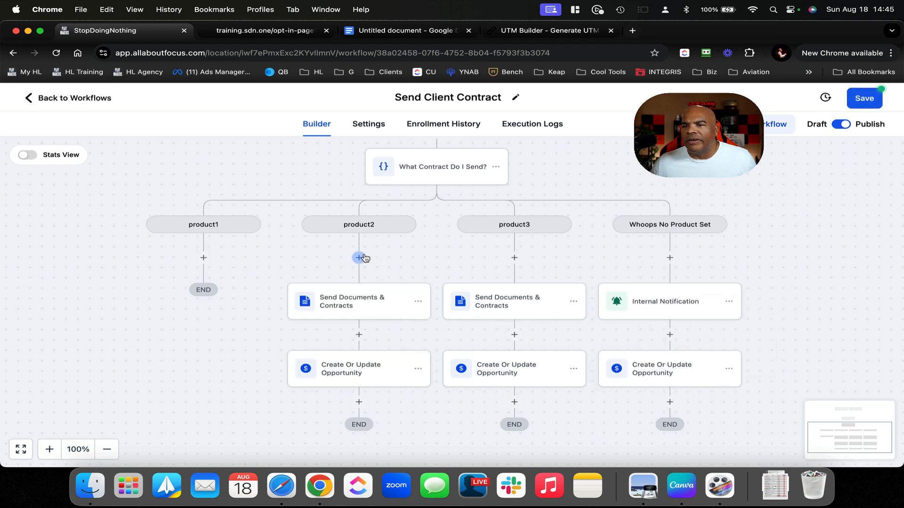
Copy the same product3 steps into the product1 branch
click(418, 302)
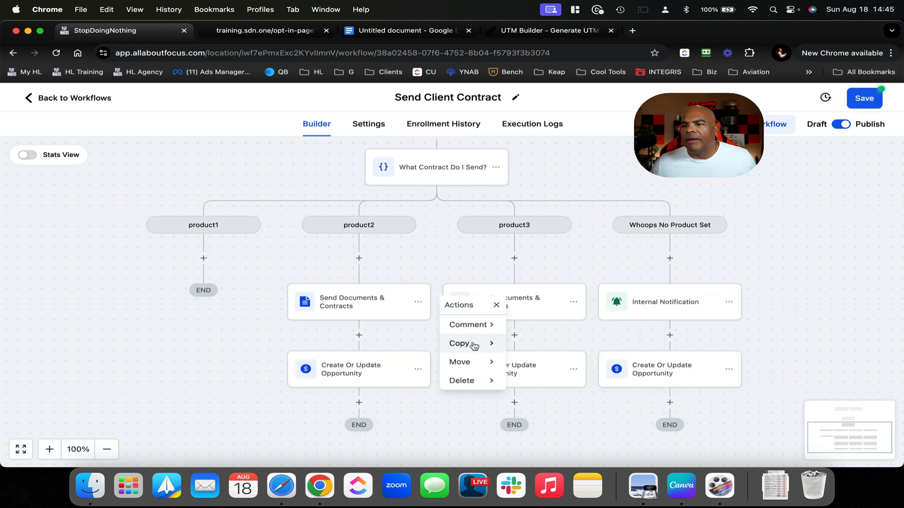
mouse_move(494, 347)
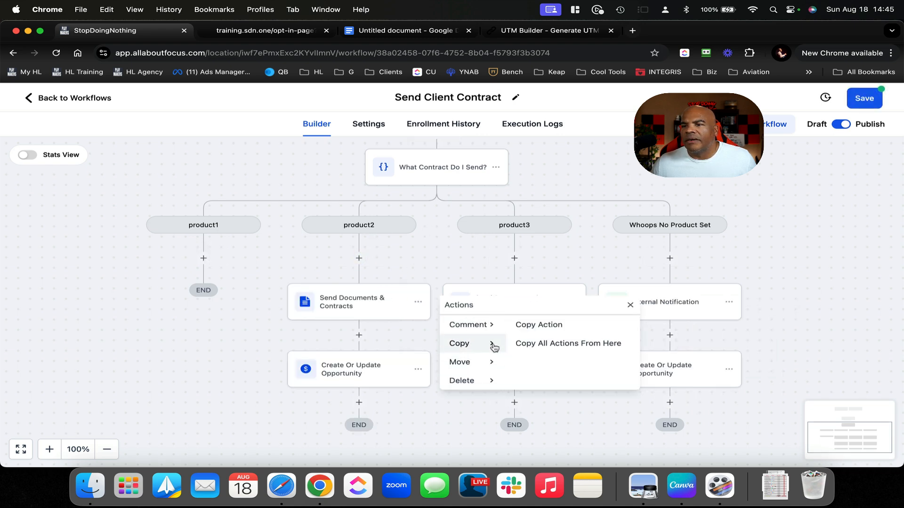
click(547, 343)
click(212, 259)
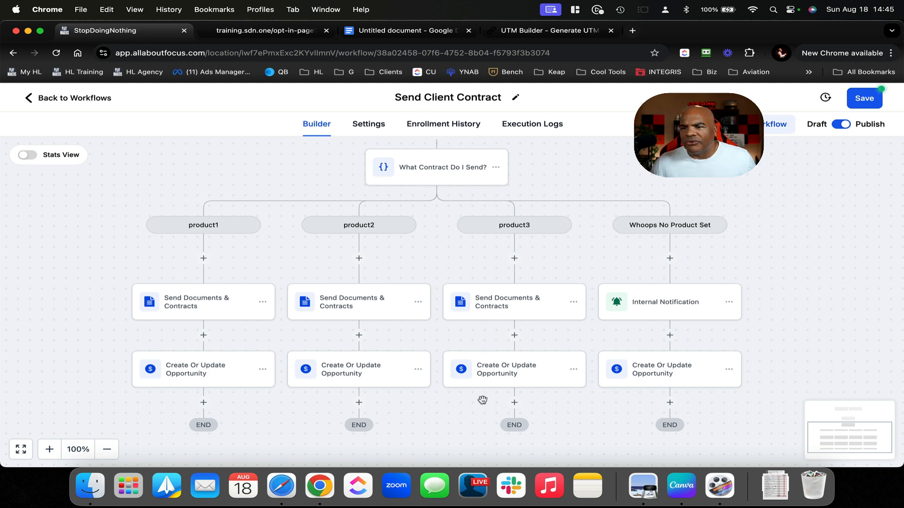
scroll(482, 400, down, 3)
Add a 1-hour Wait step after product3's opportunity step
click(517, 310)
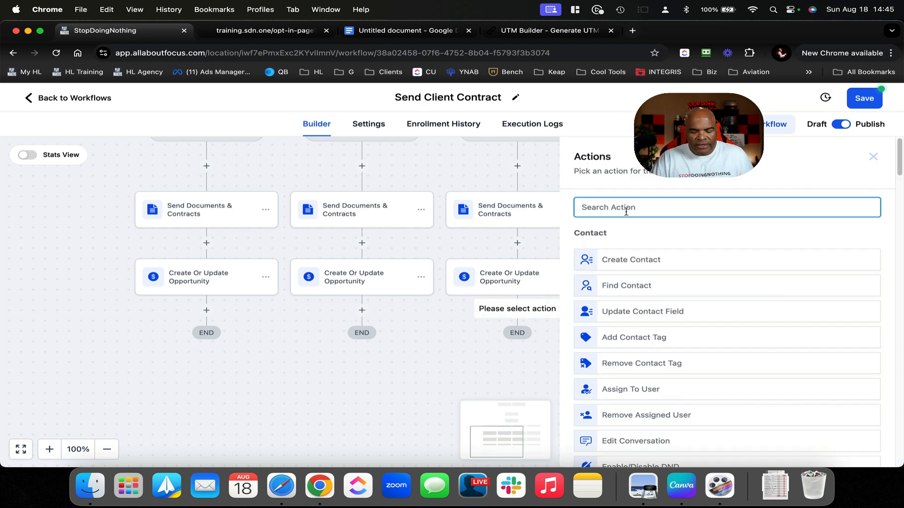
text(wai)
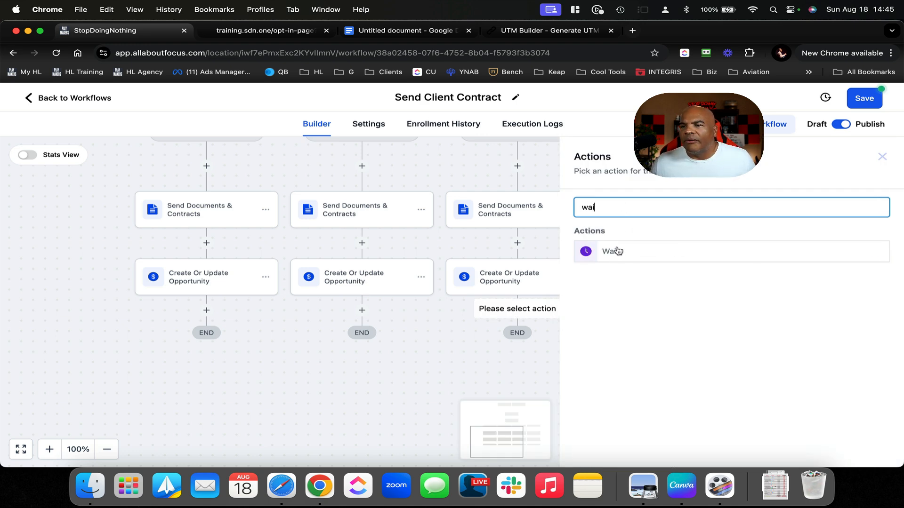
click(617, 251)
click(396, 319)
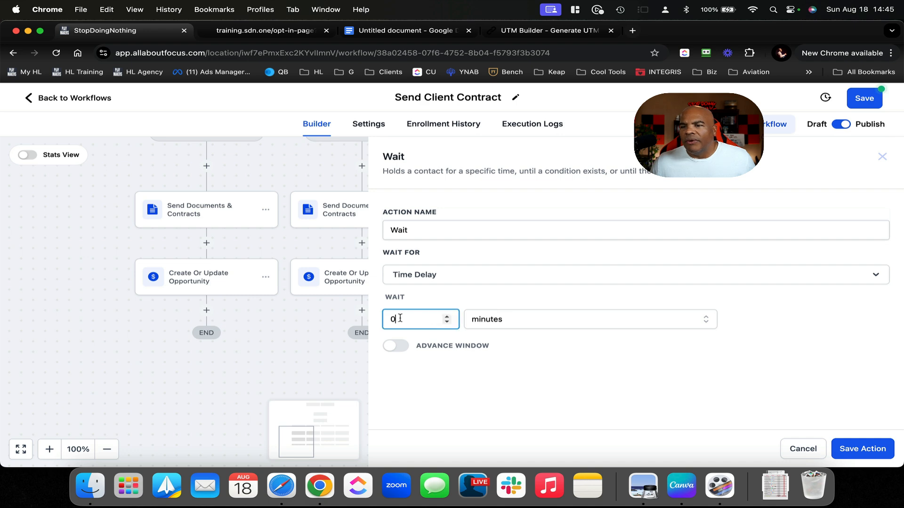
text(1)
click(525, 323)
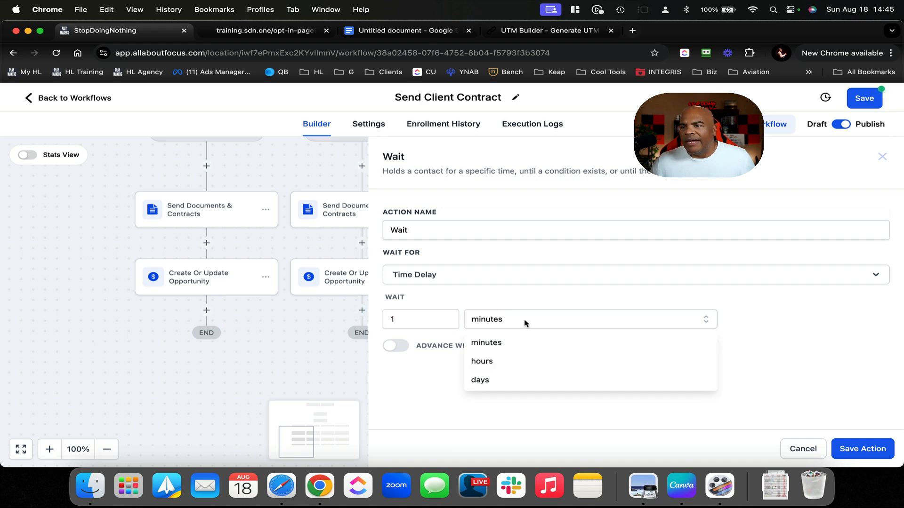
click(507, 361)
click(858, 449)
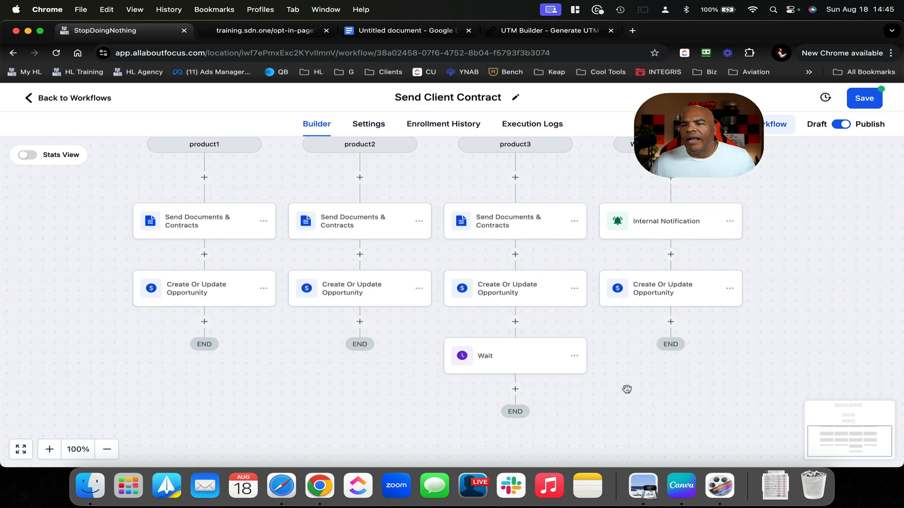
End the product2 and product1 branches with Go To steps pointing to the Wait step
click(359, 321)
text(go)
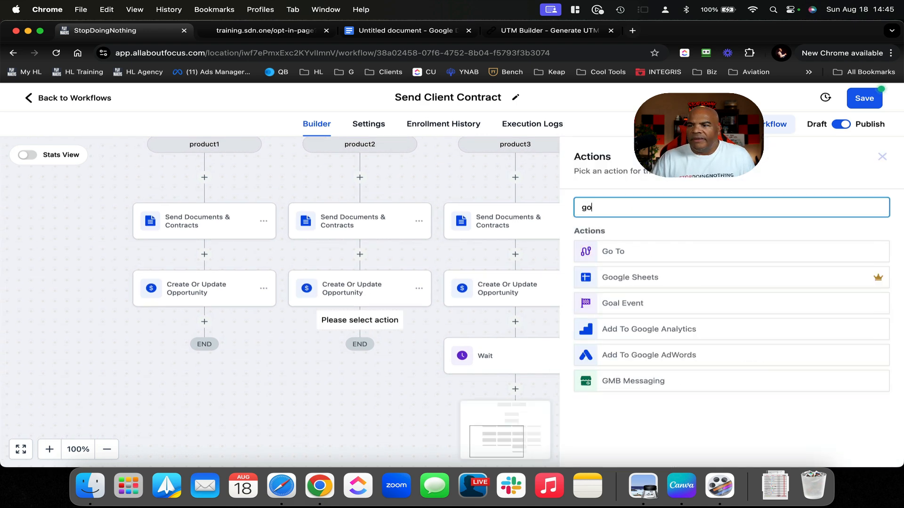
click(627, 250)
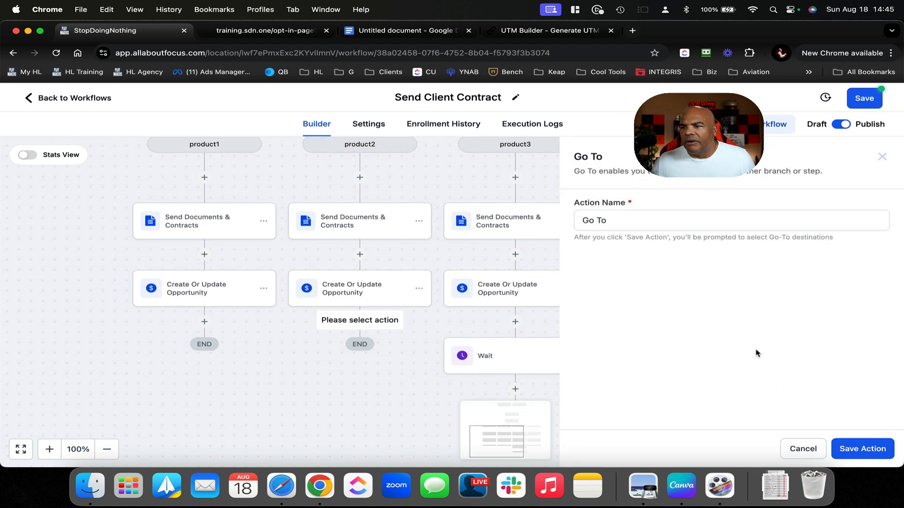
click(848, 451)
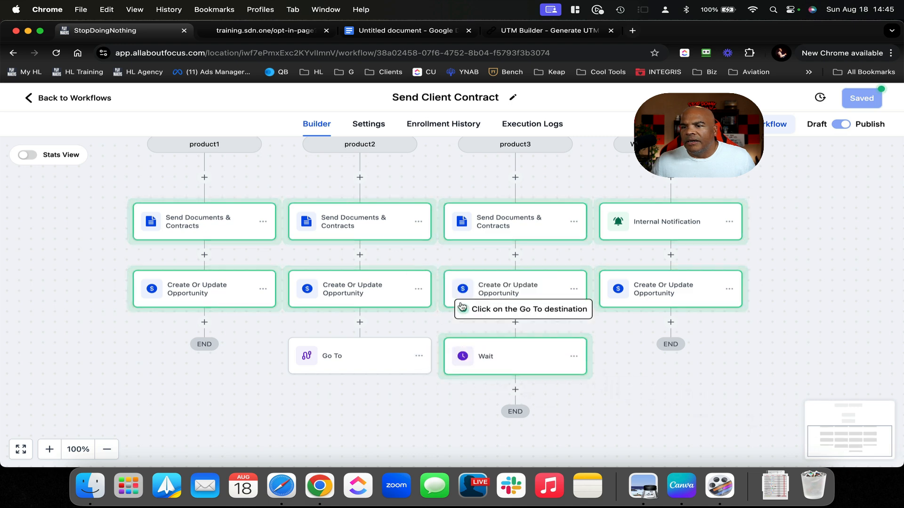
click(511, 354)
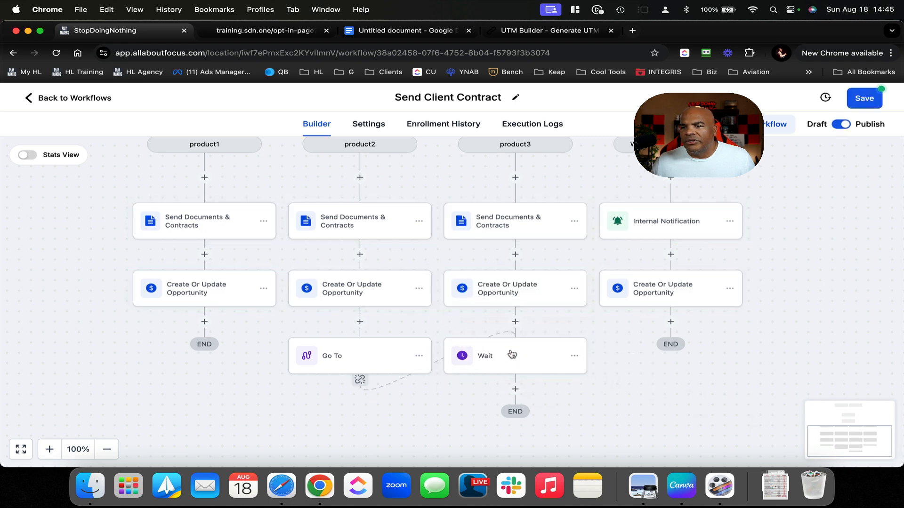
click(205, 321)
text(go)
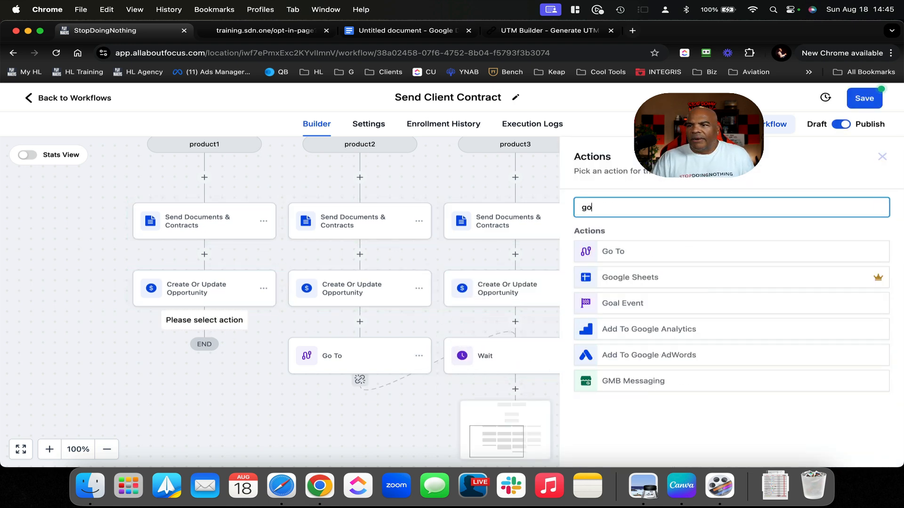
click(640, 254)
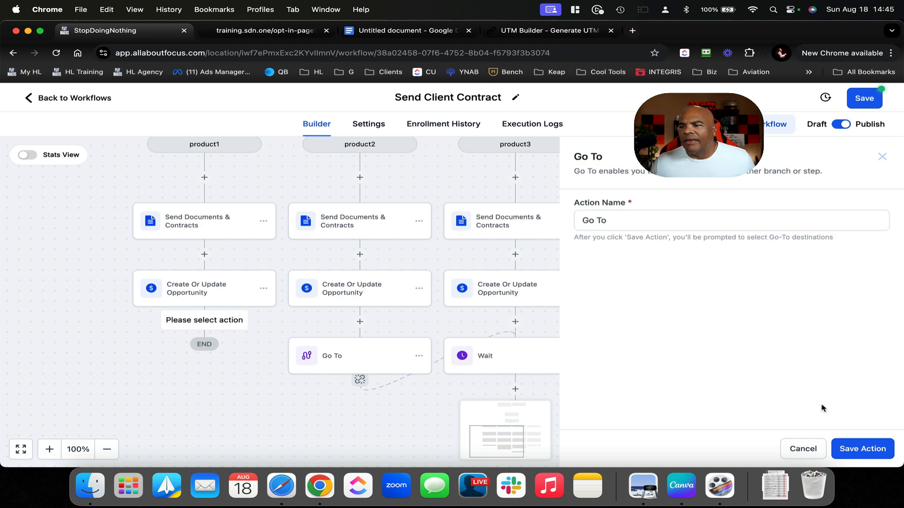
click(856, 451)
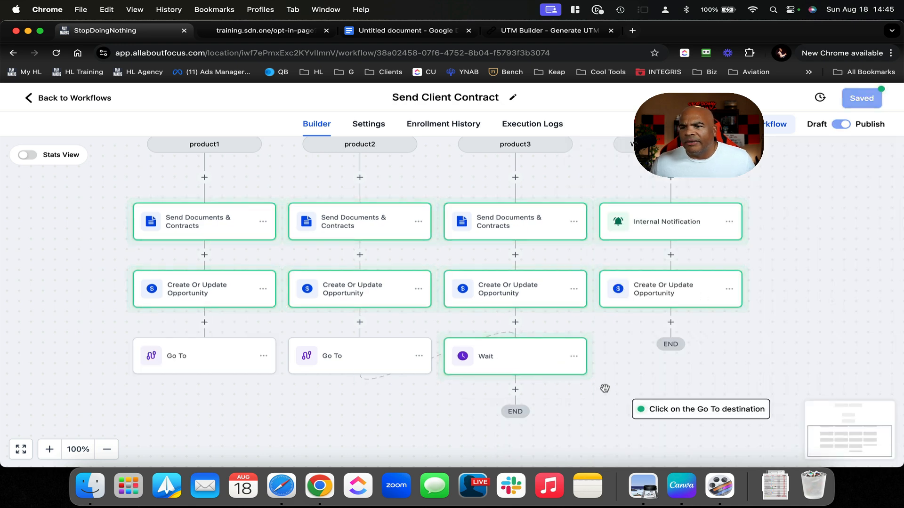
click(527, 369)
scroll(615, 342, up, 5)
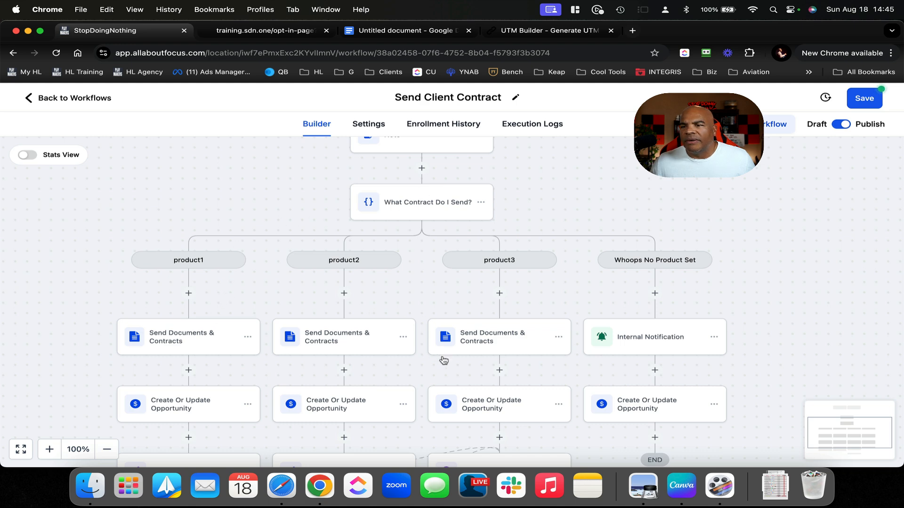
Delete the Create Or Update Opportunity steps from the product1 and product2 branches
scroll(445, 361, down, 3)
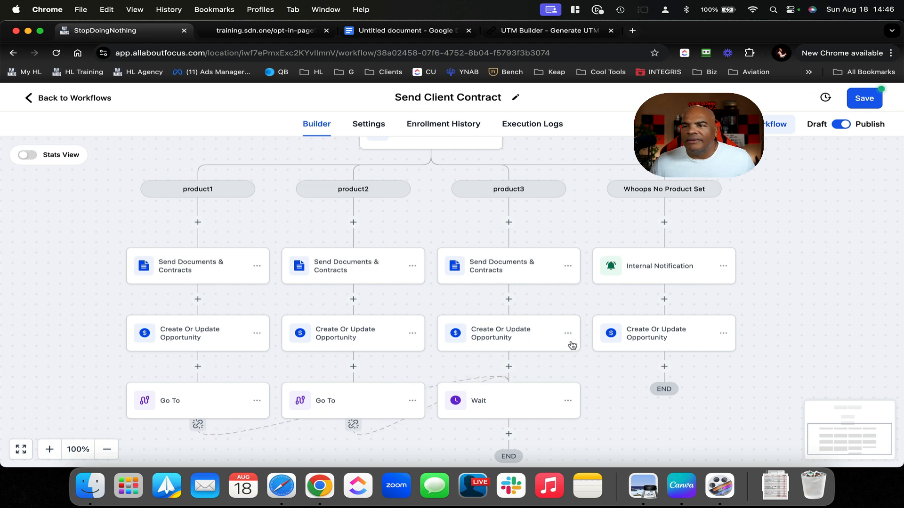
click(257, 401)
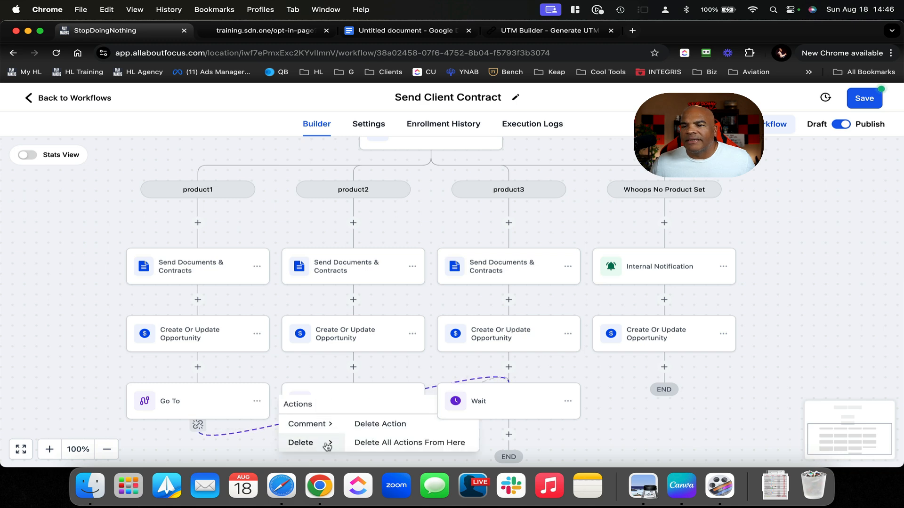
click(277, 360)
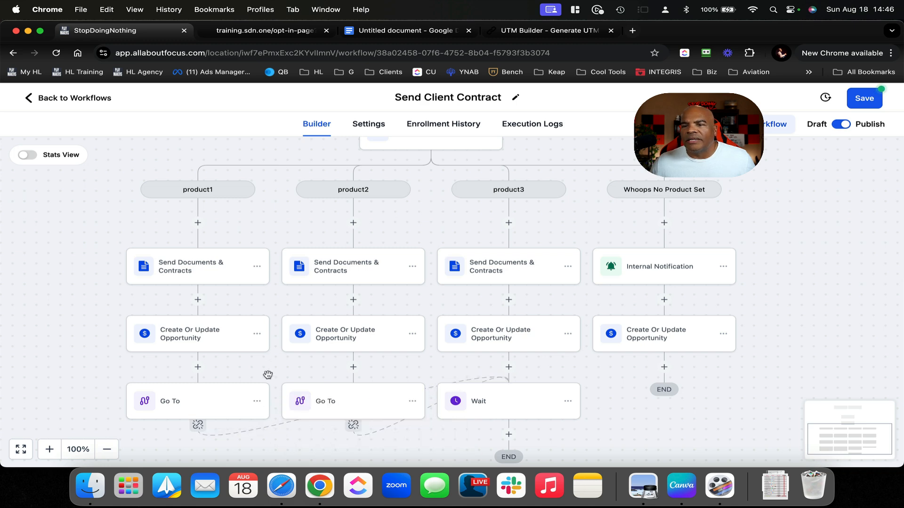
click(258, 334)
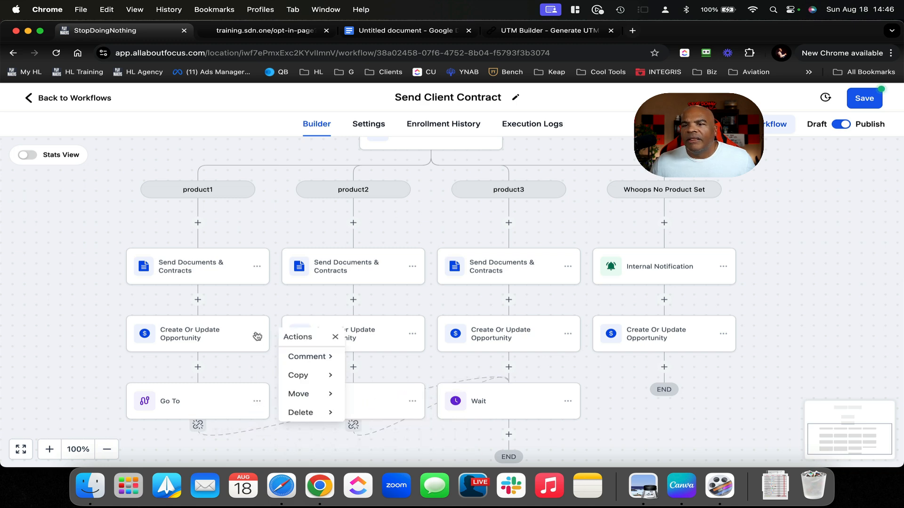
mouse_move(330, 414)
click(380, 361)
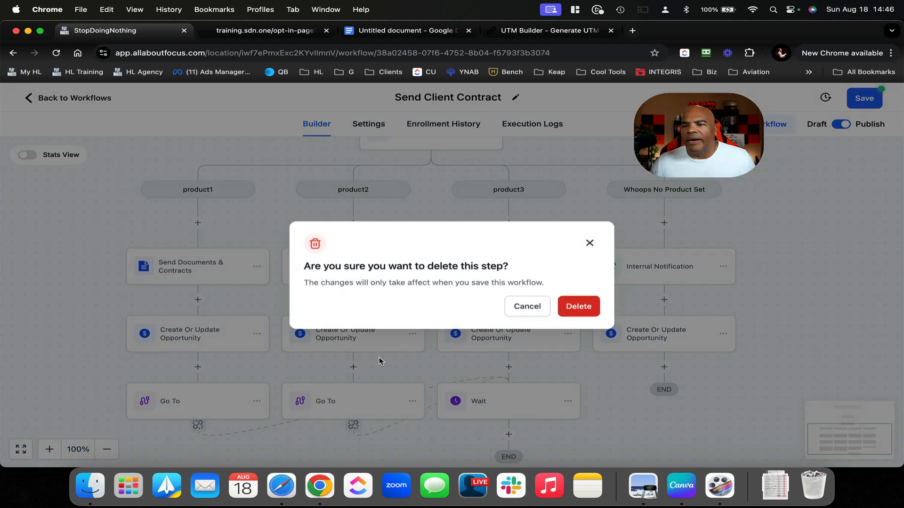
click(578, 306)
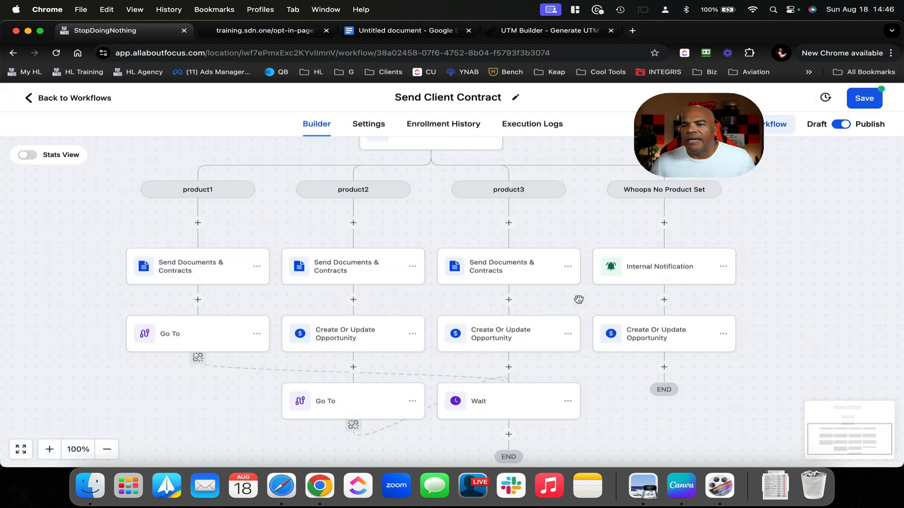
click(414, 335)
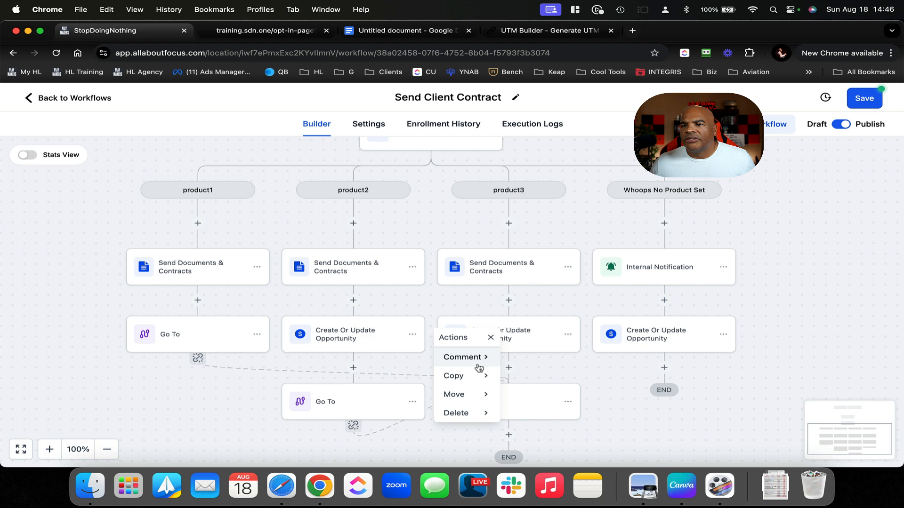
mouse_move(475, 413)
click(532, 359)
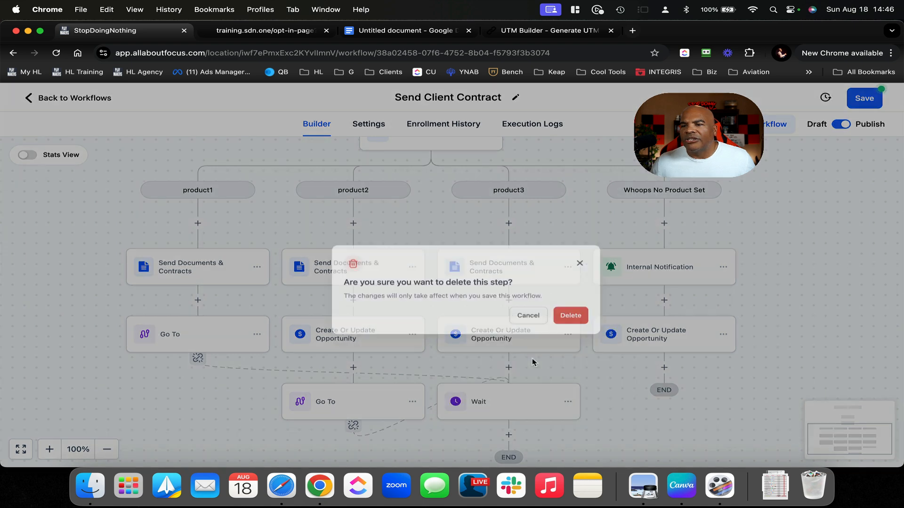
click(579, 309)
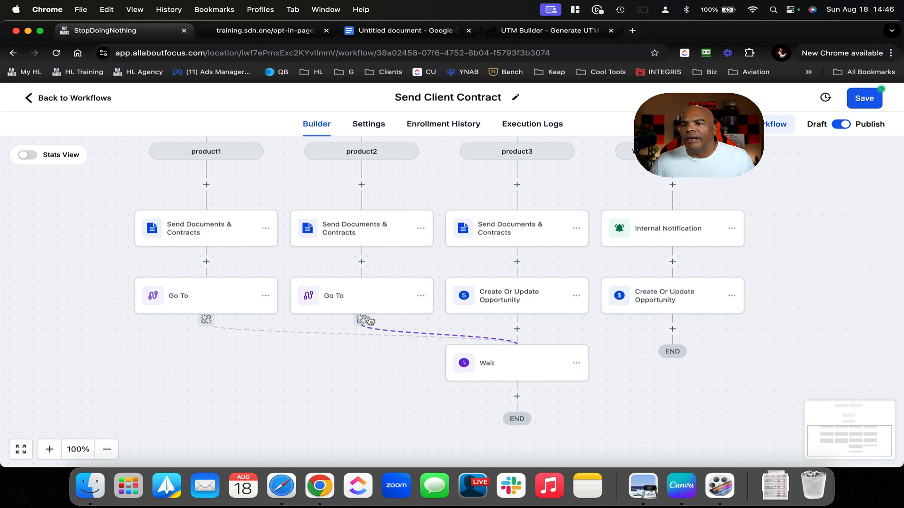
Remove the paths linking product2's and product1's Go To steps to the Wait step
click(361, 322)
click(547, 313)
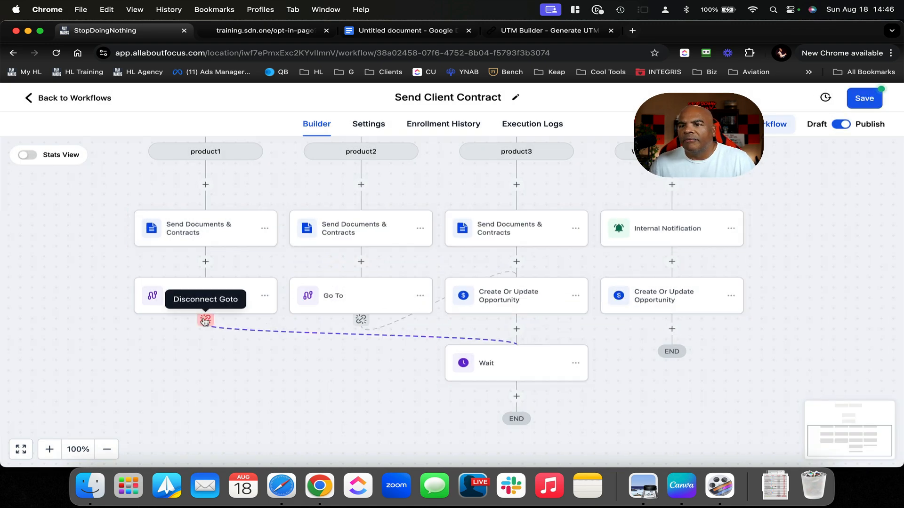
click(205, 320)
click(556, 314)
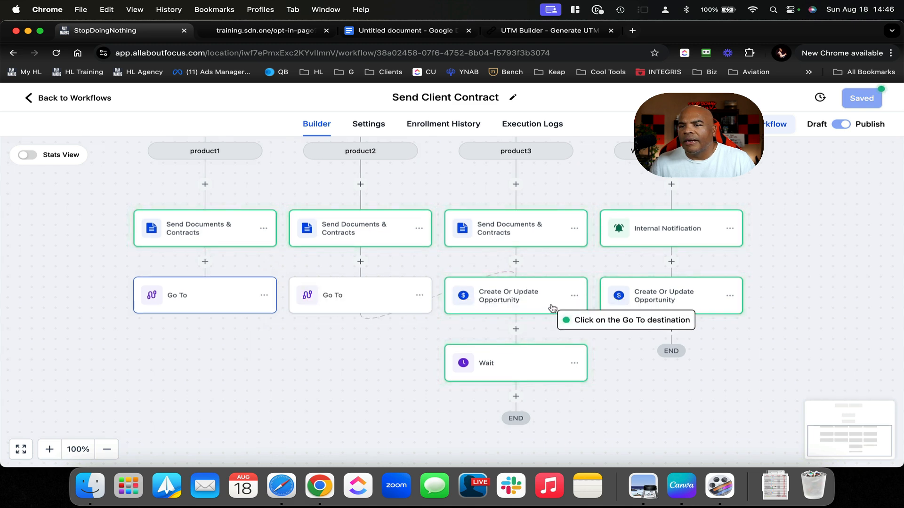
Set product3's opportunity step as the Go To destination, save, and go back to the workflows
click(525, 302)
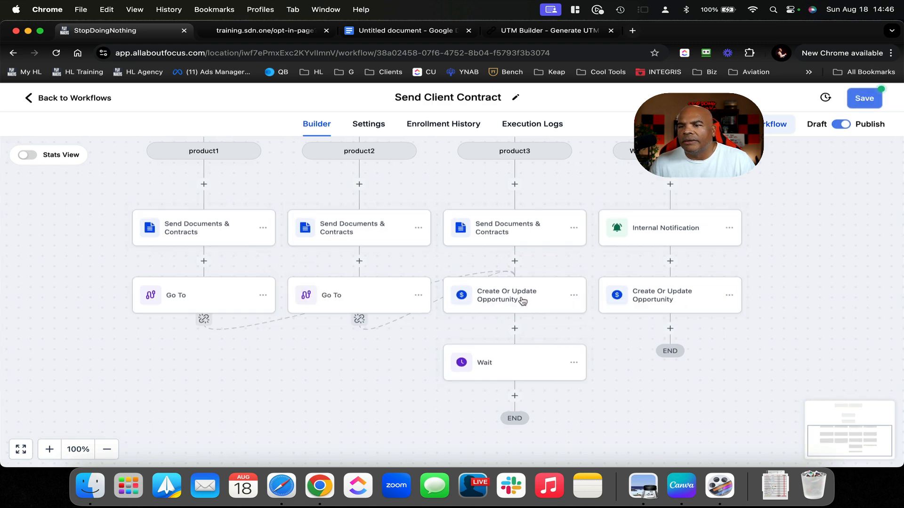
scroll(406, 357, up, 5)
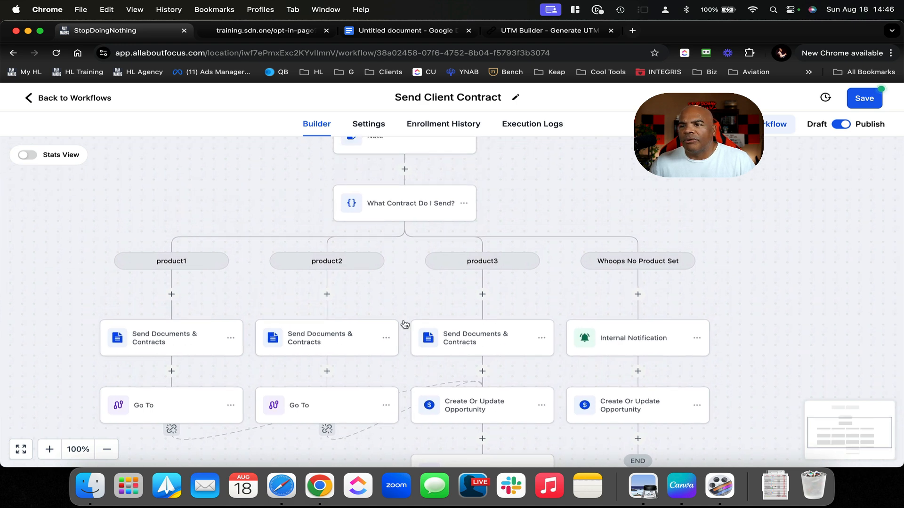
scroll(206, 351, down, 5)
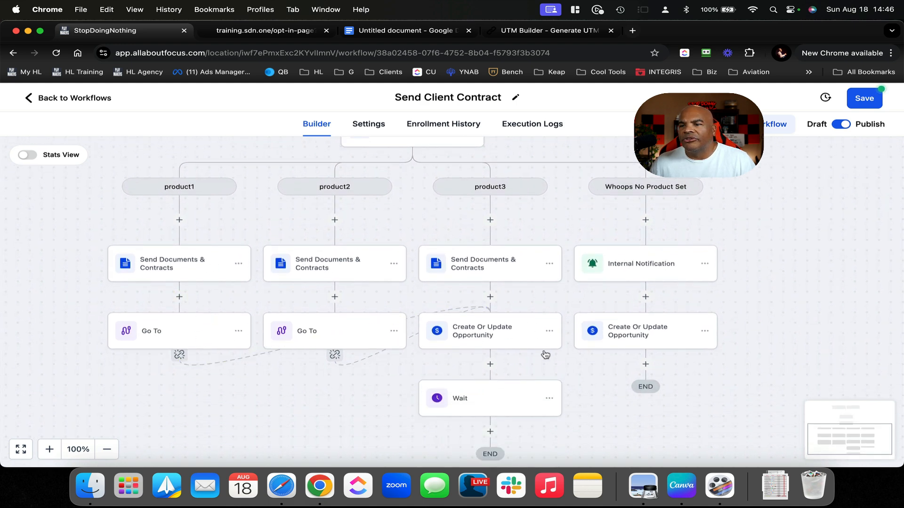
scroll(546, 380, down, 2)
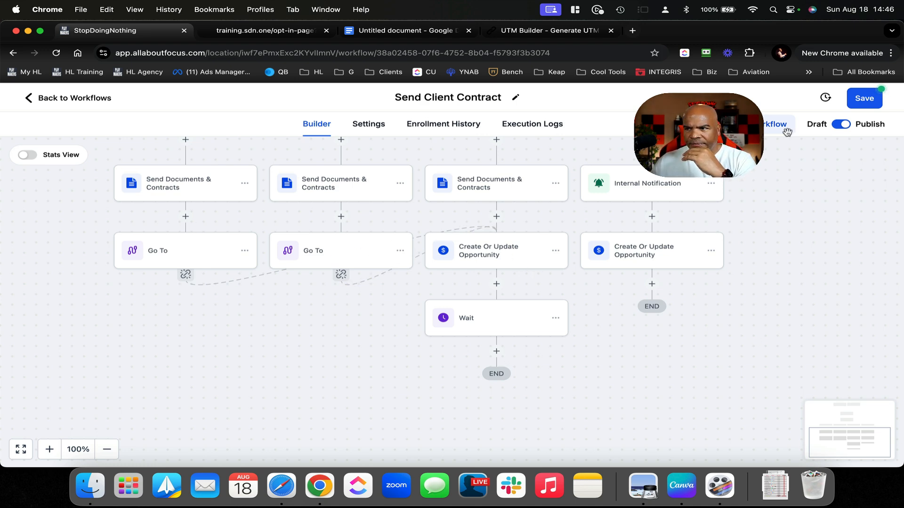
click(857, 97)
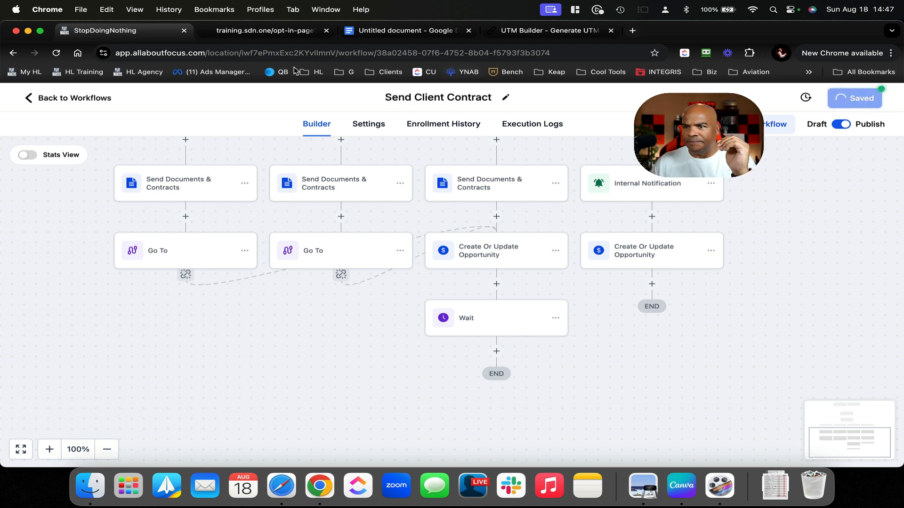
click(88, 99)
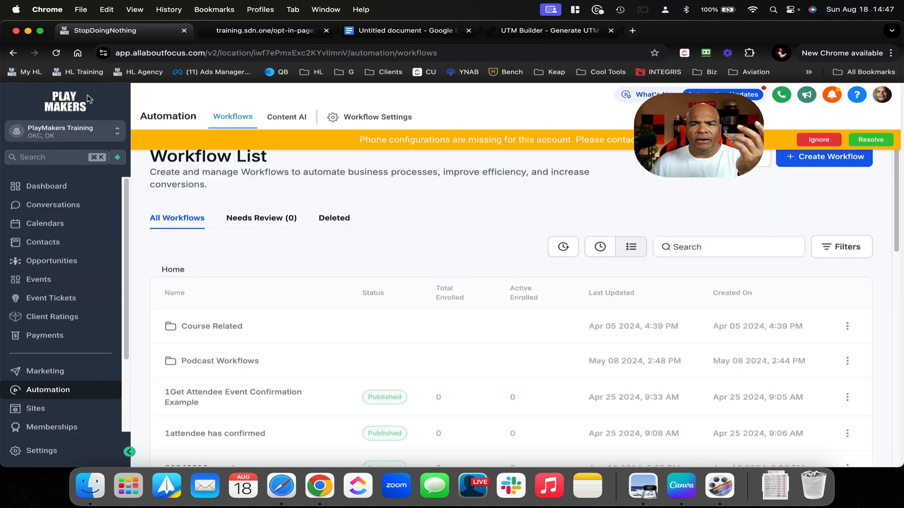
Drag the Future Coaching opportunity from Pending Call 1 into the Send Contract stage
click(66, 267)
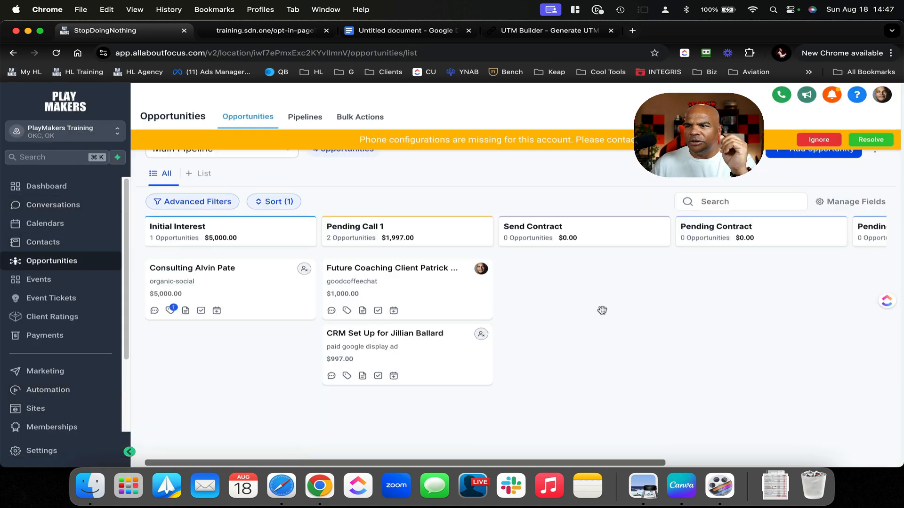
scroll(601, 311, right, 6)
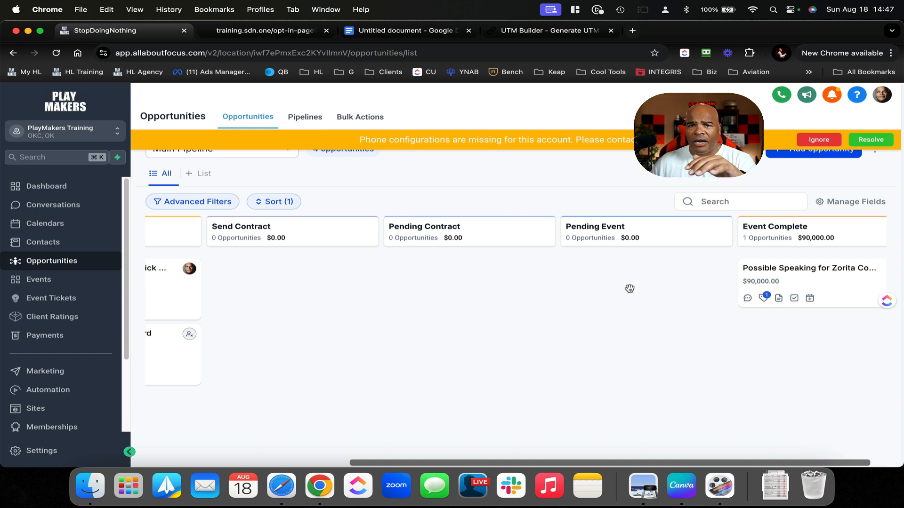
scroll(609, 297, right, 2)
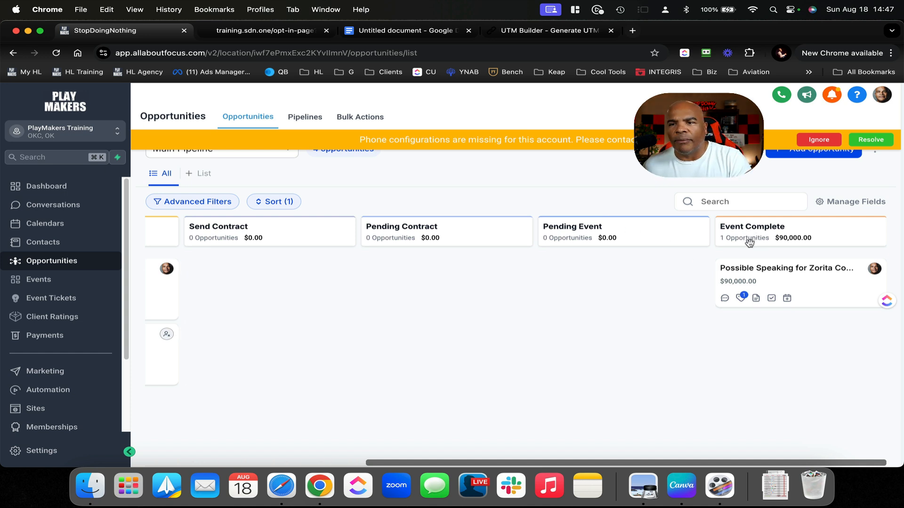
scroll(416, 279, left, 10)
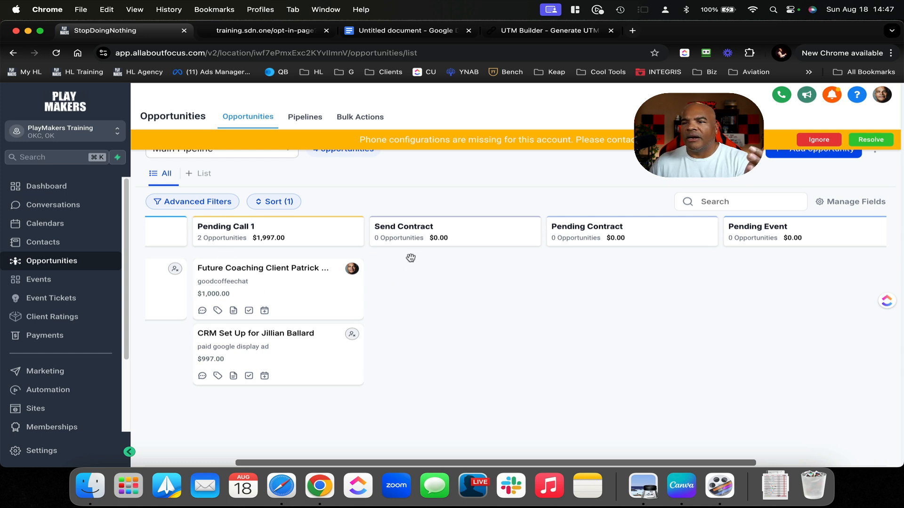
scroll(313, 272, right, 8)
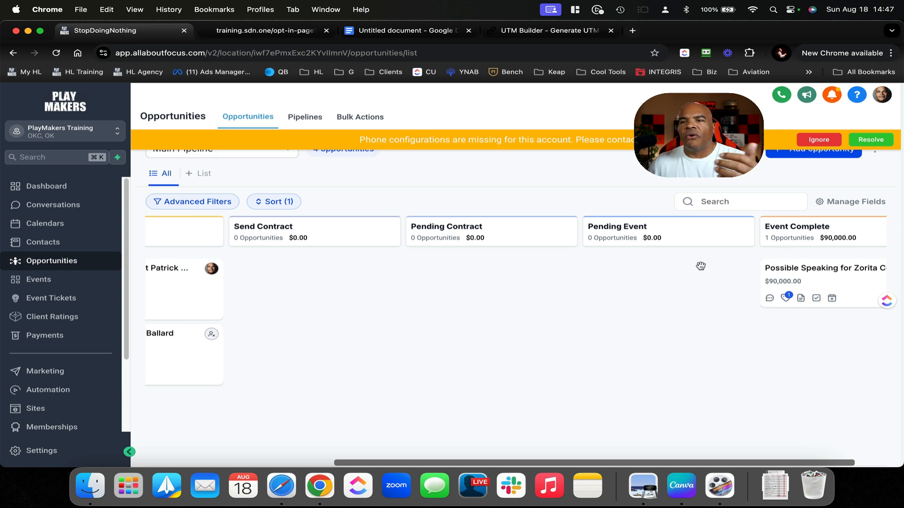
scroll(301, 234, left, 10)
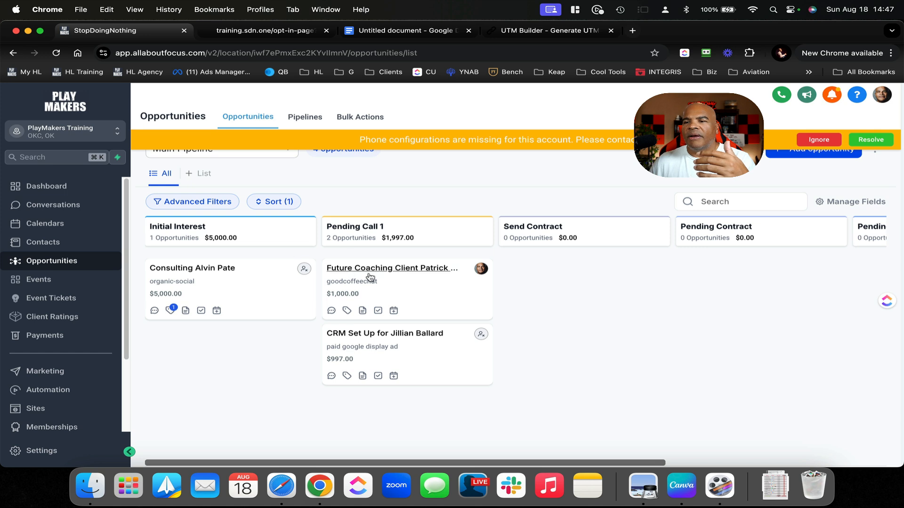
scroll(420, 295, right, 3)
scroll(421, 295, left, 2)
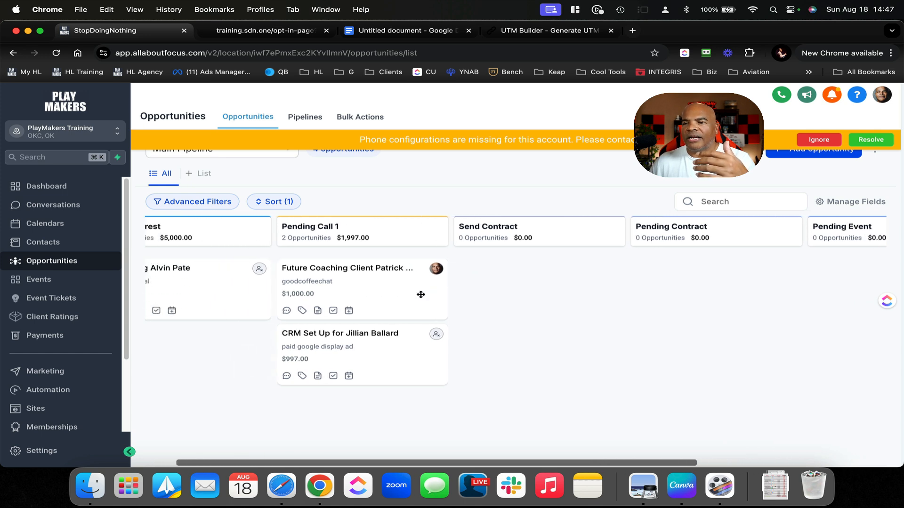
scroll(412, 296, right, 4)
scroll(412, 296, right, 1)
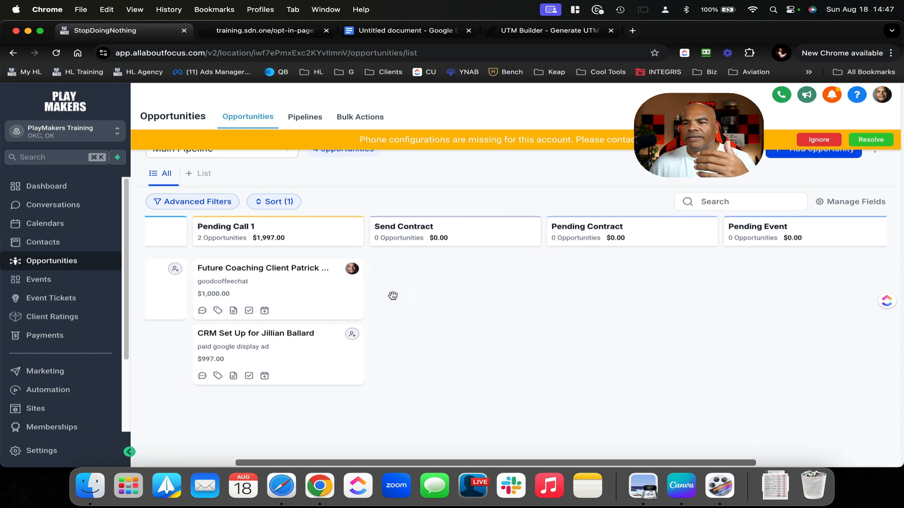
drag(287, 290, 470, 289)
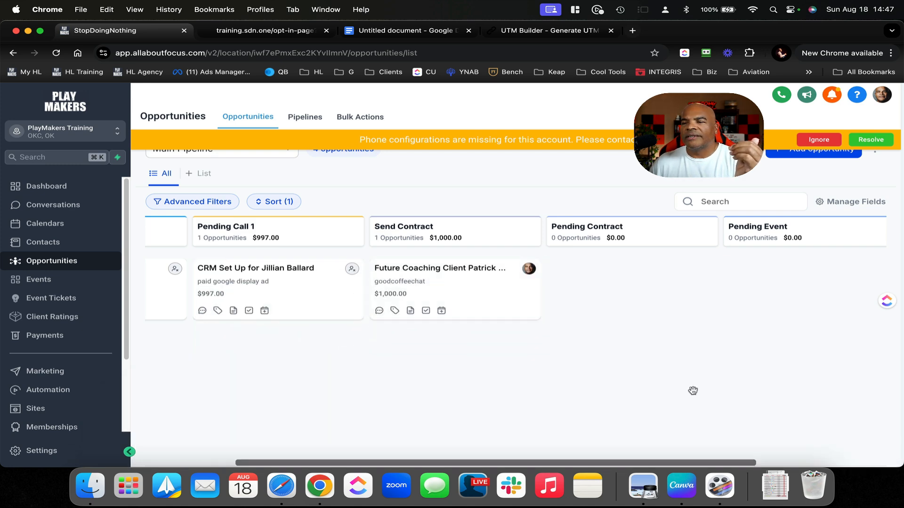
scroll(693, 391, right, 5)
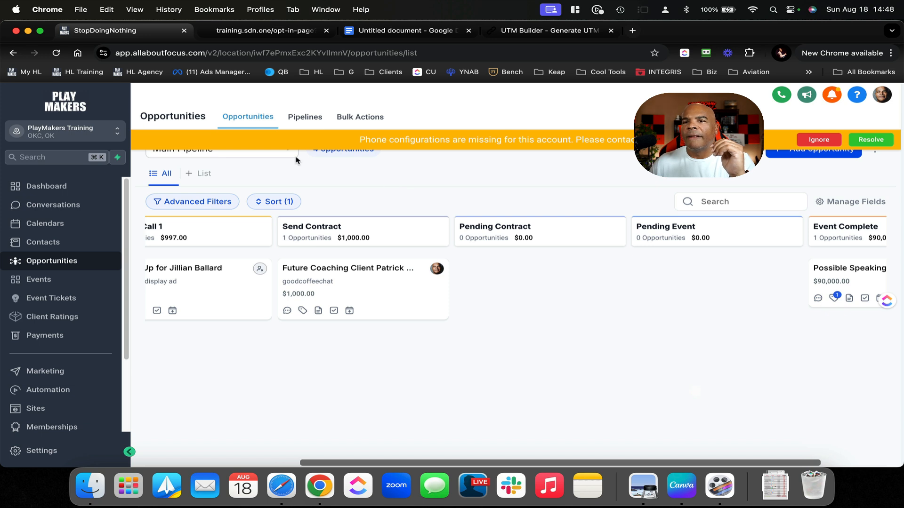
Reload the pipeline board, then view the Automation workflow list
click(54, 53)
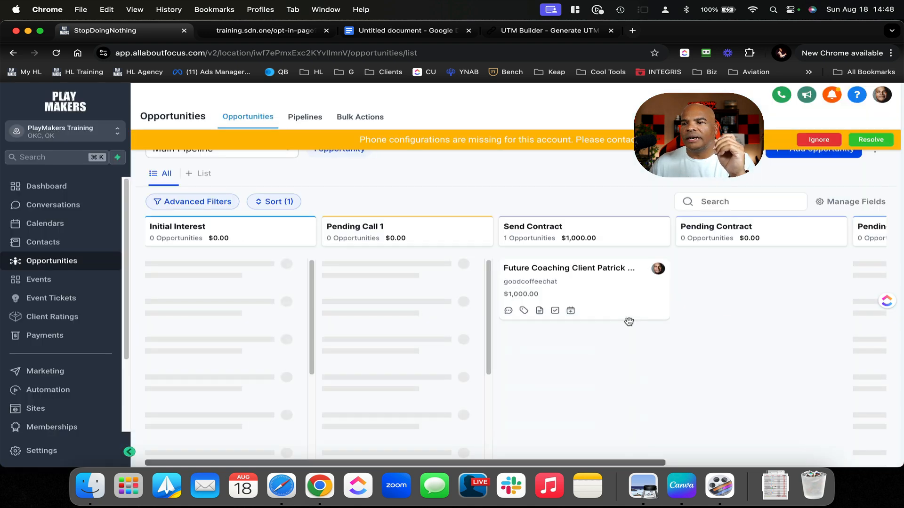
click(74, 390)
scroll(349, 339, down, 10)
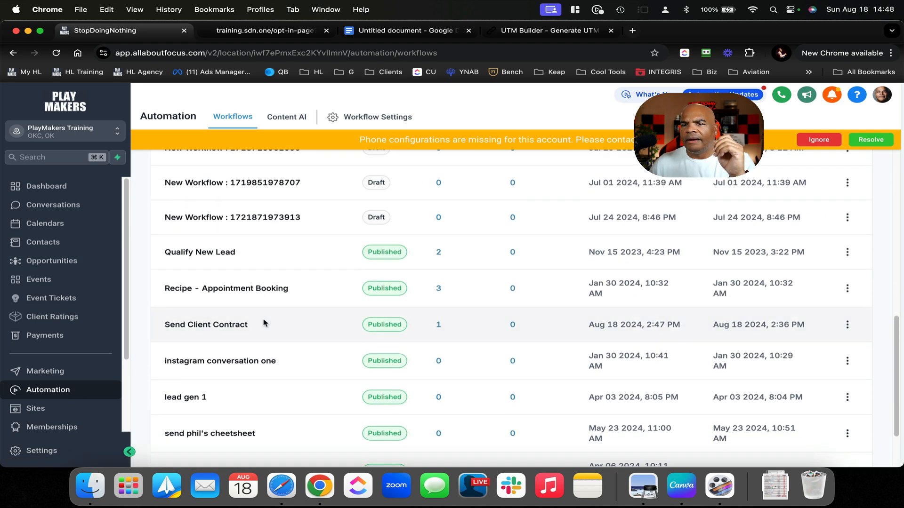
Review the pipeline stages in product3's opportunity step and the trigger settings of Send Client Contract, without changes
click(237, 325)
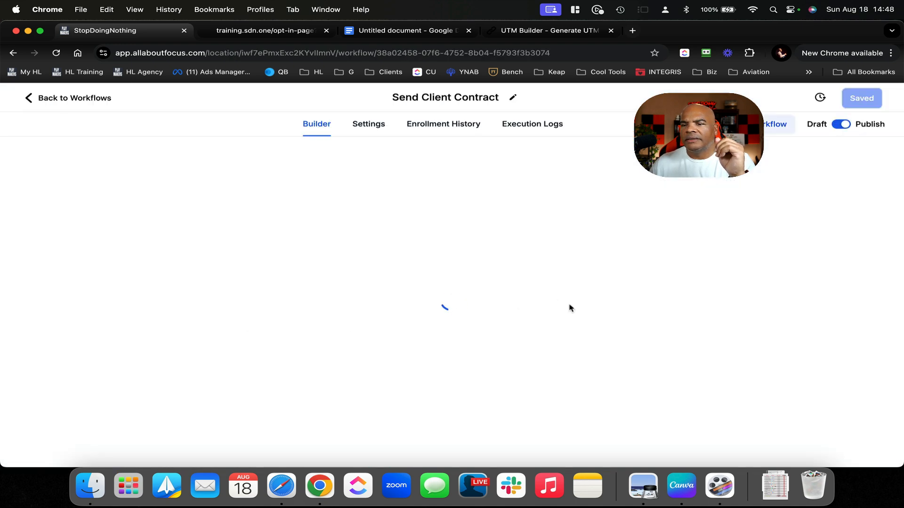
scroll(578, 309, down, 5)
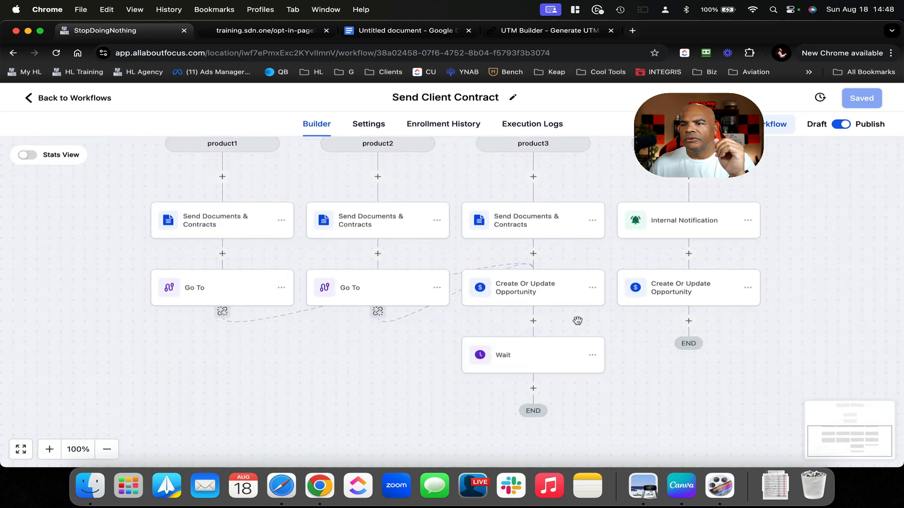
click(544, 292)
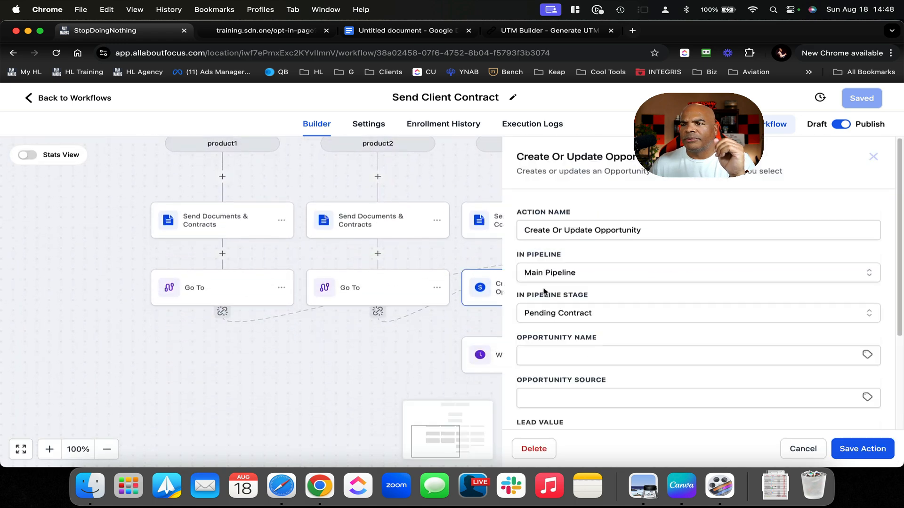
click(603, 316)
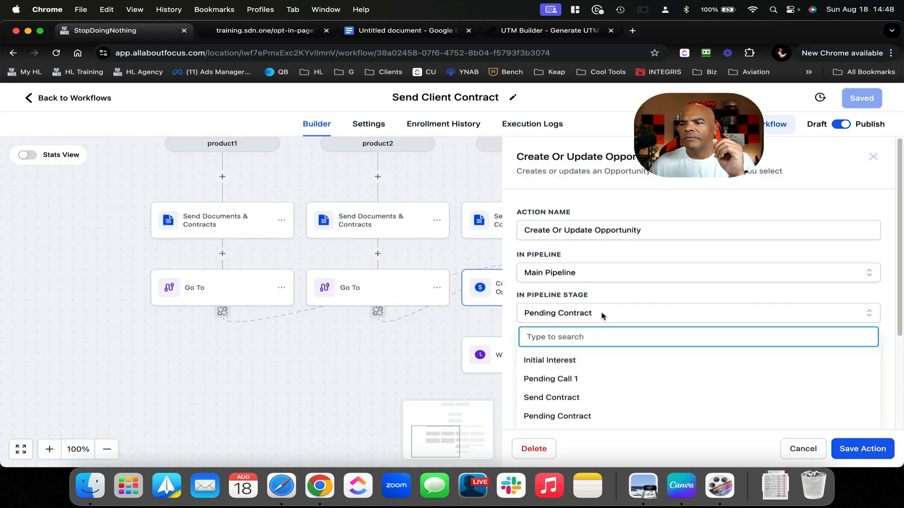
click(806, 445)
scroll(682, 310, up, 5)
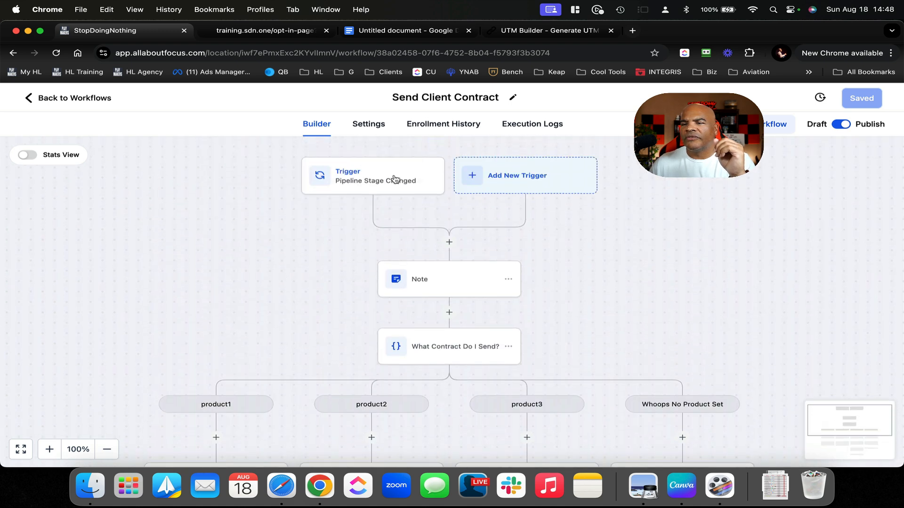
click(393, 178)
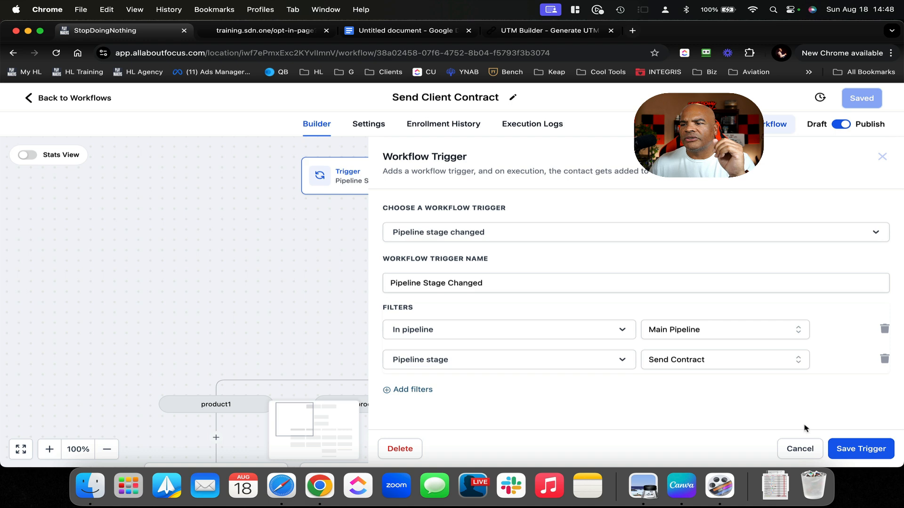
click(800, 449)
Return to the Google Docs notes listing the dynamic data levels
scroll(801, 448, down, 3)
scroll(801, 448, down, 3)
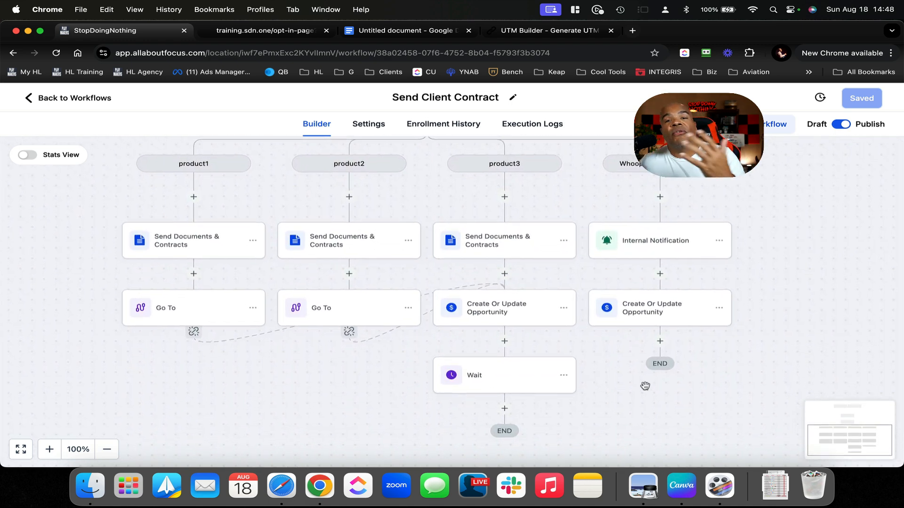
click(424, 30)
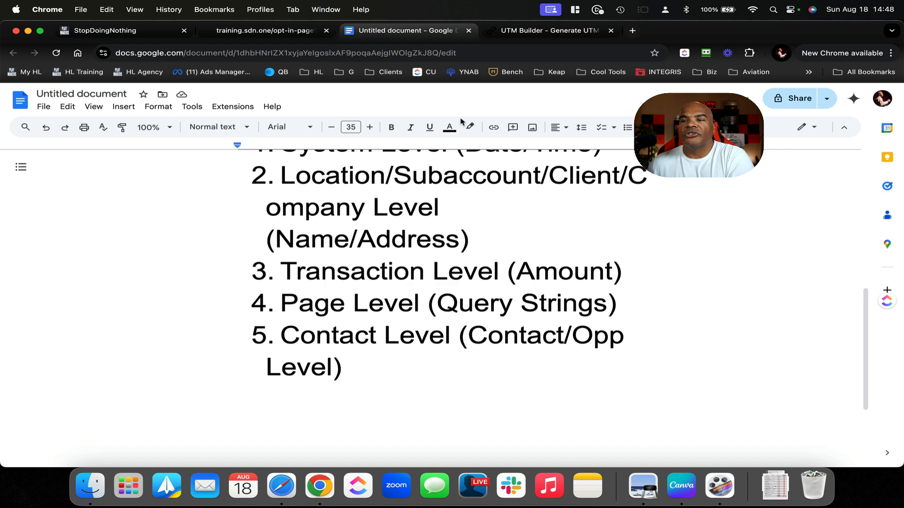
scroll(450, 193, up, 3)
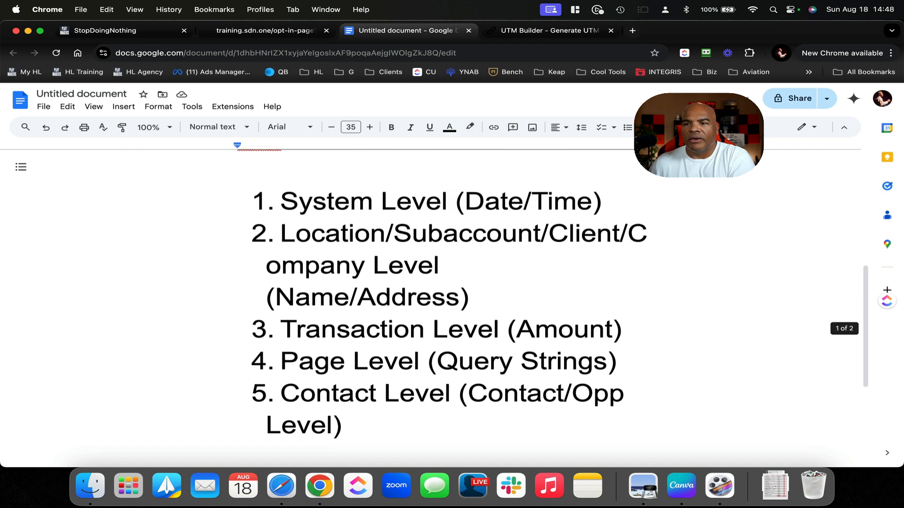